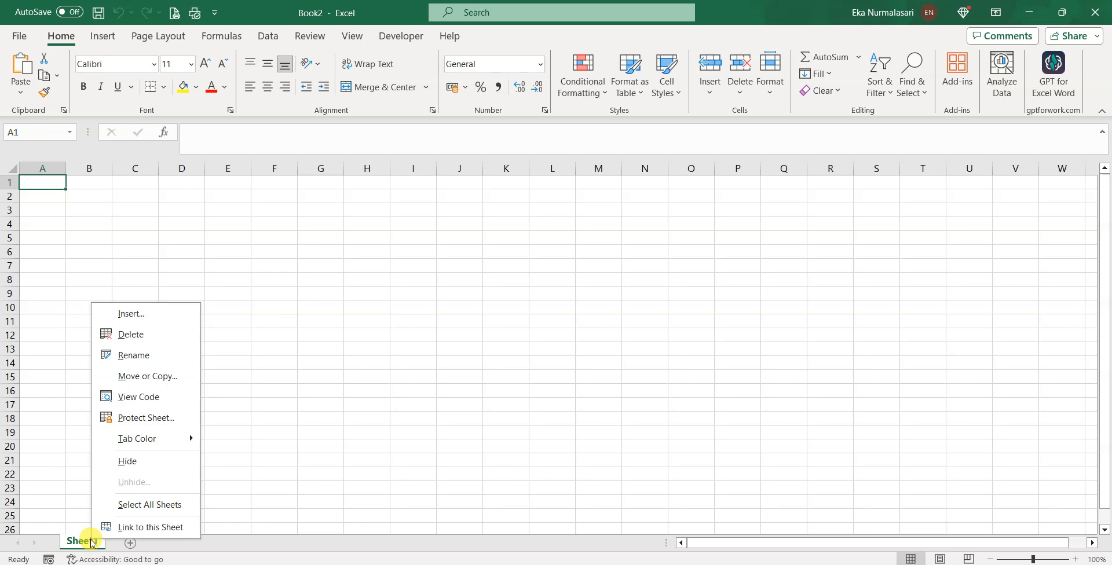
# Rename the first sheet to KANAL and add a second sheet named KONTEN
pyautogui.click(165, 364)
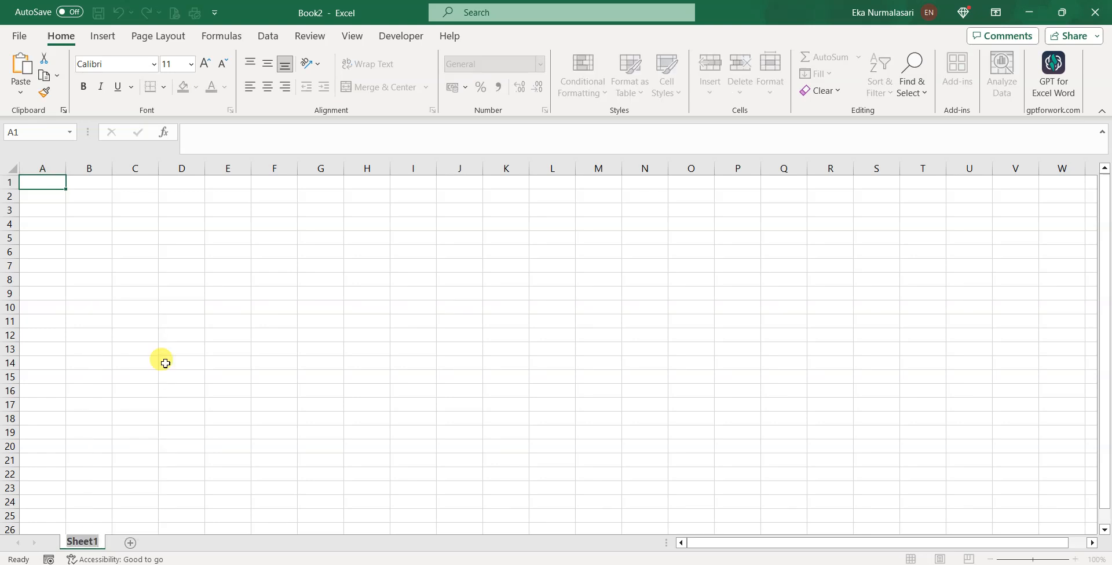
pyautogui.write('KANAL')
pyautogui.click(132, 543)
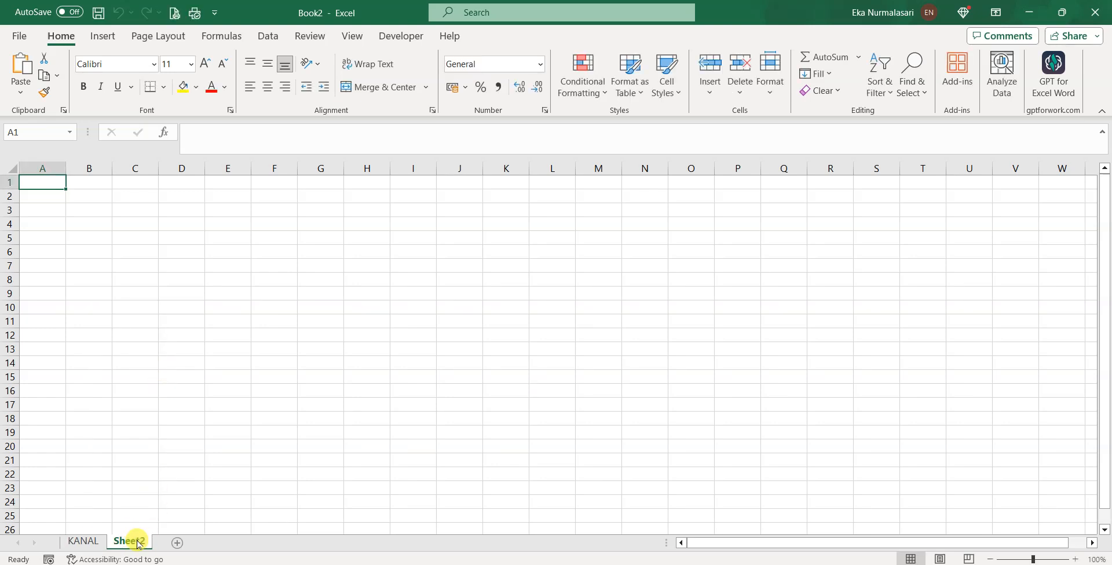
pyautogui.rightClick(136, 542)
pyautogui.click(177, 356)
pyautogui.write('K')
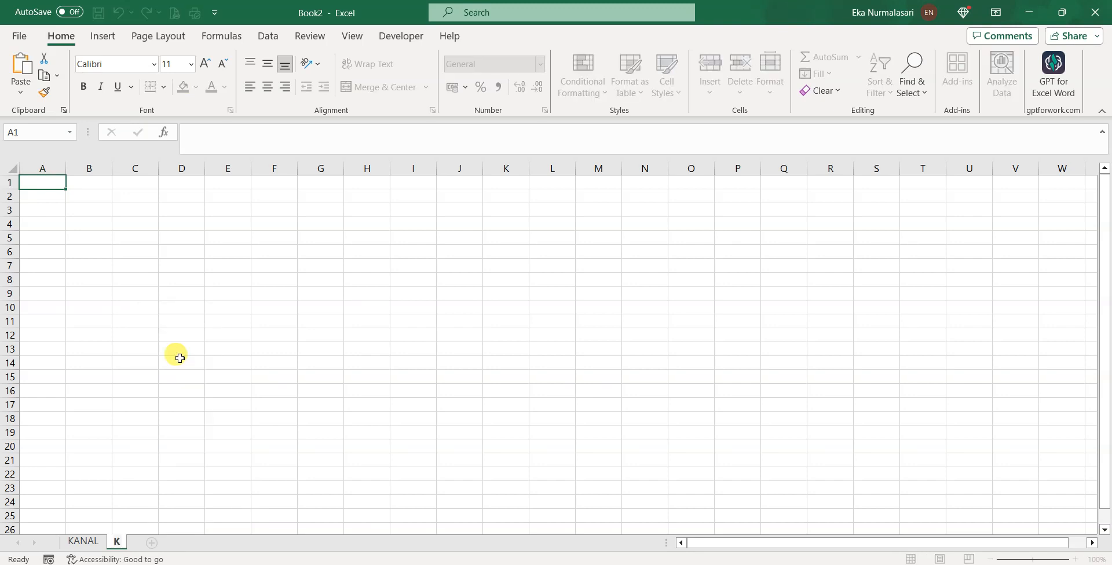
pyautogui.write('OTENTEN')
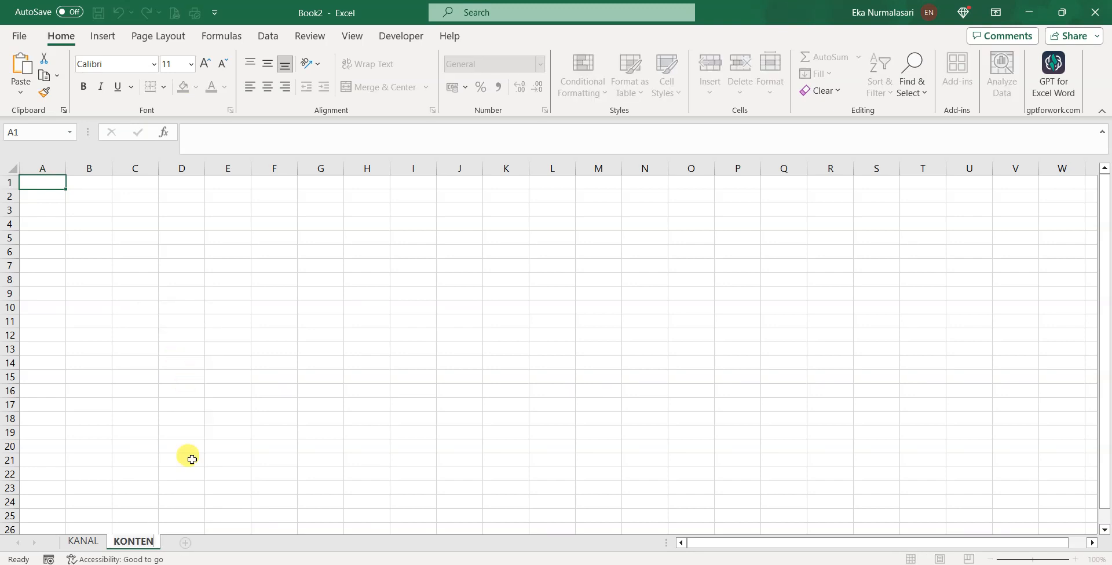
pyautogui.click(184, 547)
# Add two more sheets named KONTAK and KLIK
pyautogui.click(184, 547)
pyautogui.rightClick(184, 544)
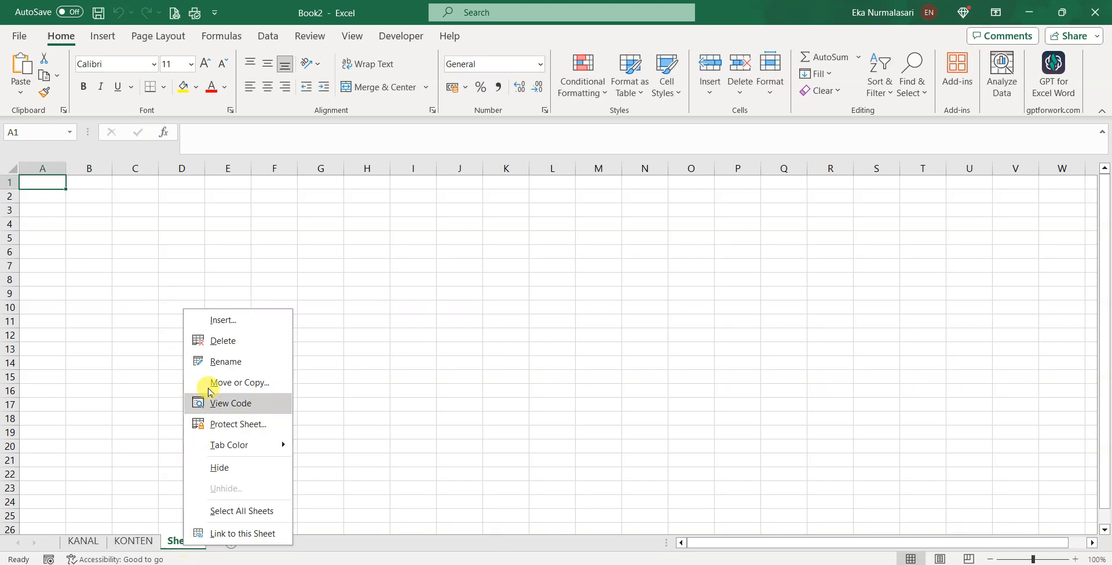
pyautogui.click(216, 360)
pyautogui.write('KONTAK')
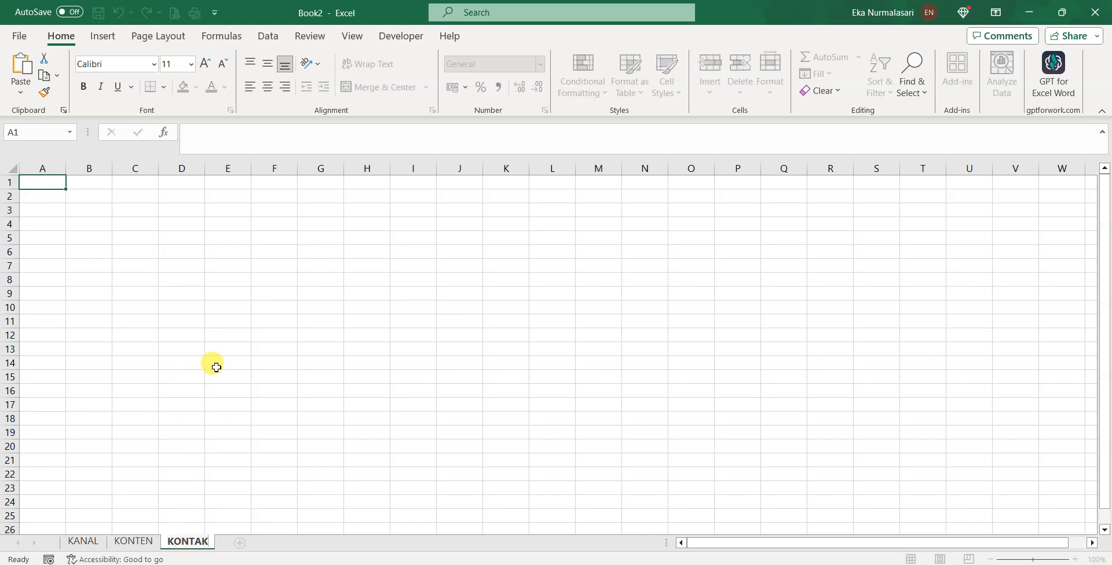
pyautogui.click(240, 543)
pyautogui.rightClick(240, 543)
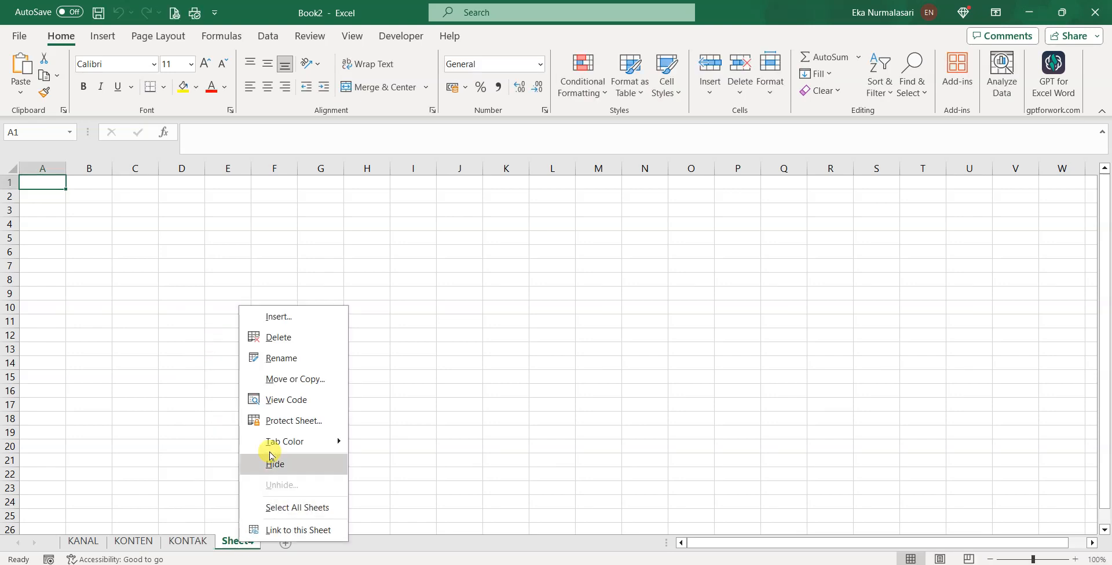
pyautogui.click(281, 358)
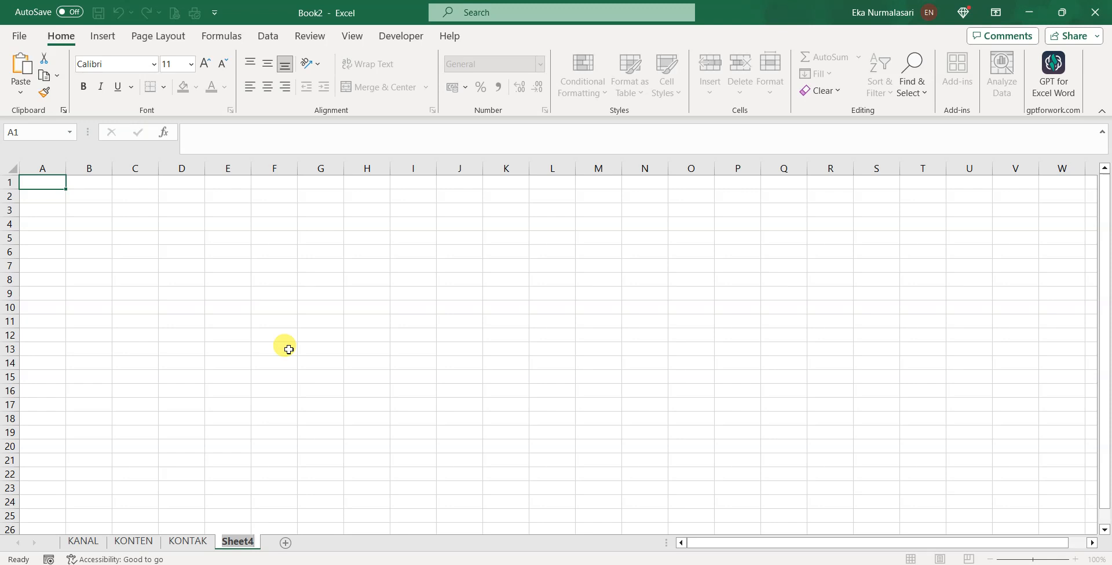
pyautogui.write('KLIK')
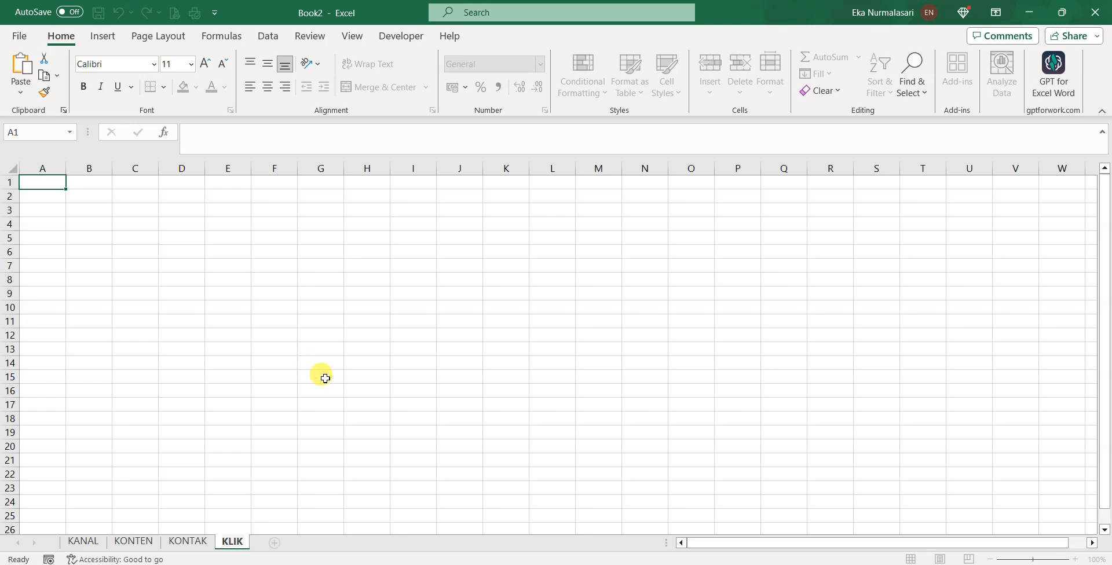
pyautogui.press('Return')
# Add a fifth sheet named KONVERSI and return to the KANAL sheet
pyautogui.click(275, 543)
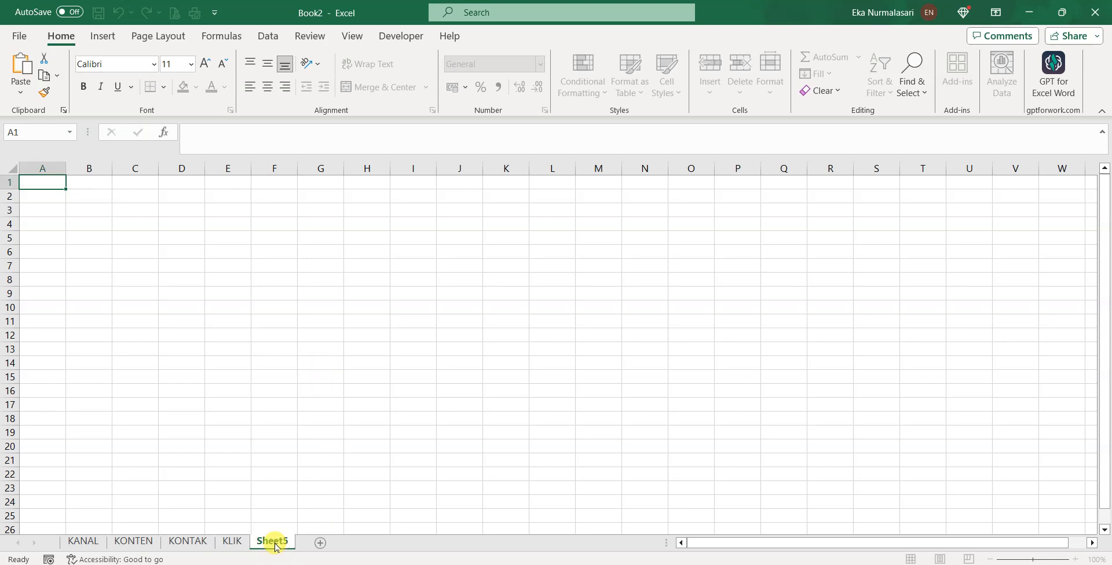
pyautogui.rightClick(273, 541)
pyautogui.click(325, 355)
pyautogui.write('KONVERSI')
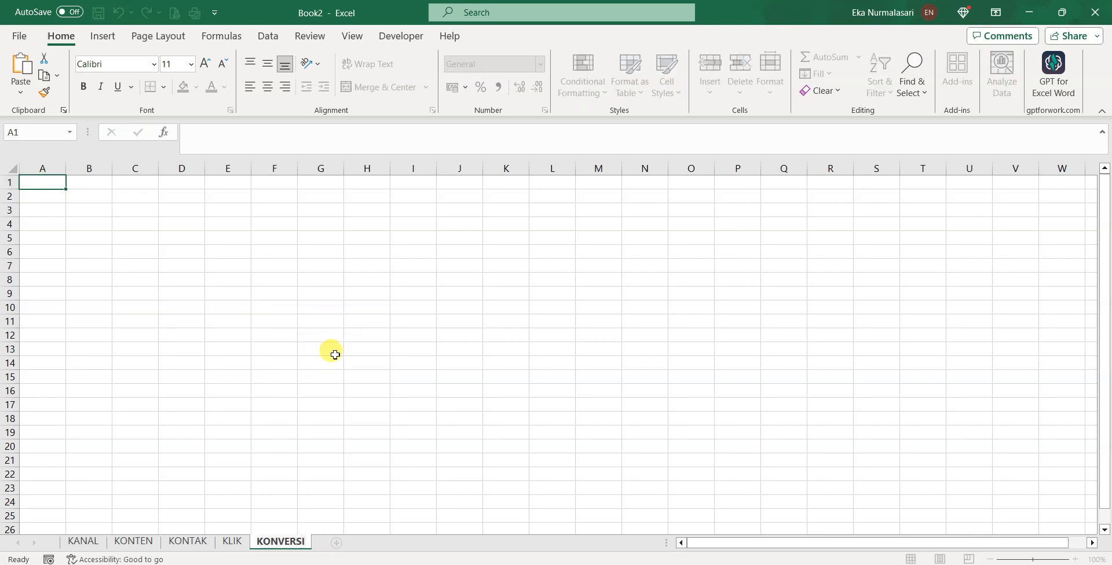
pyautogui.click(334, 355)
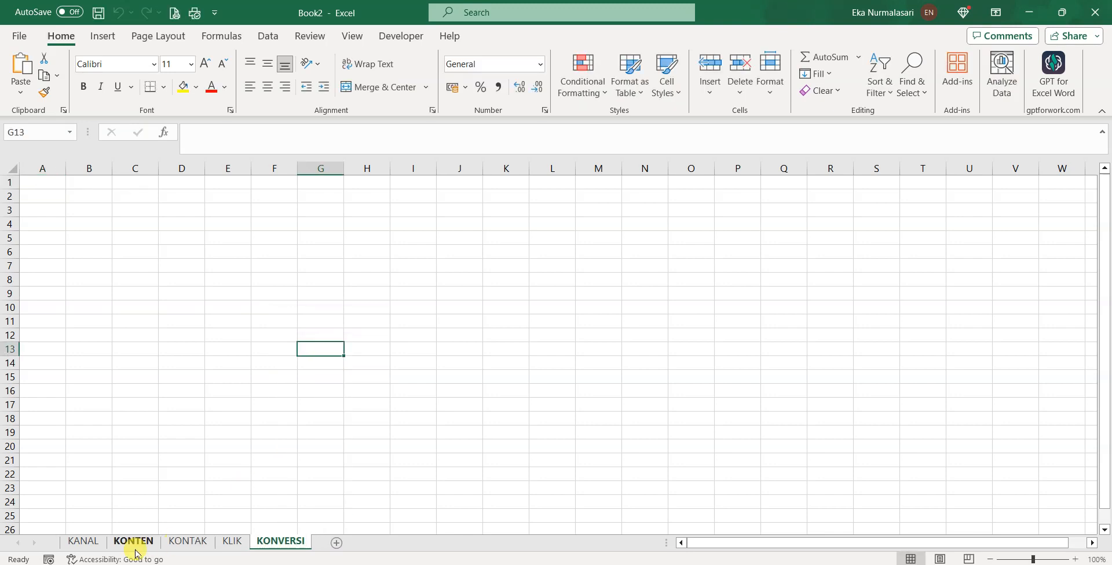
pyautogui.click(84, 543)
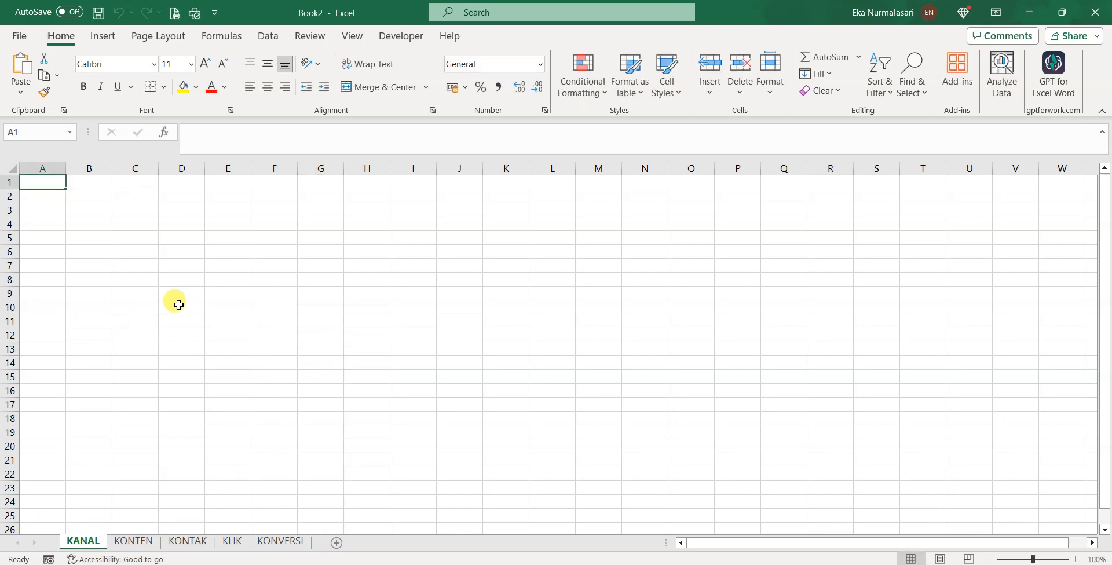
pyautogui.scroll(3, 179, 304)
# Enter the headings No., Kanal and Username in B3:D3
pyautogui.click(137, 224)
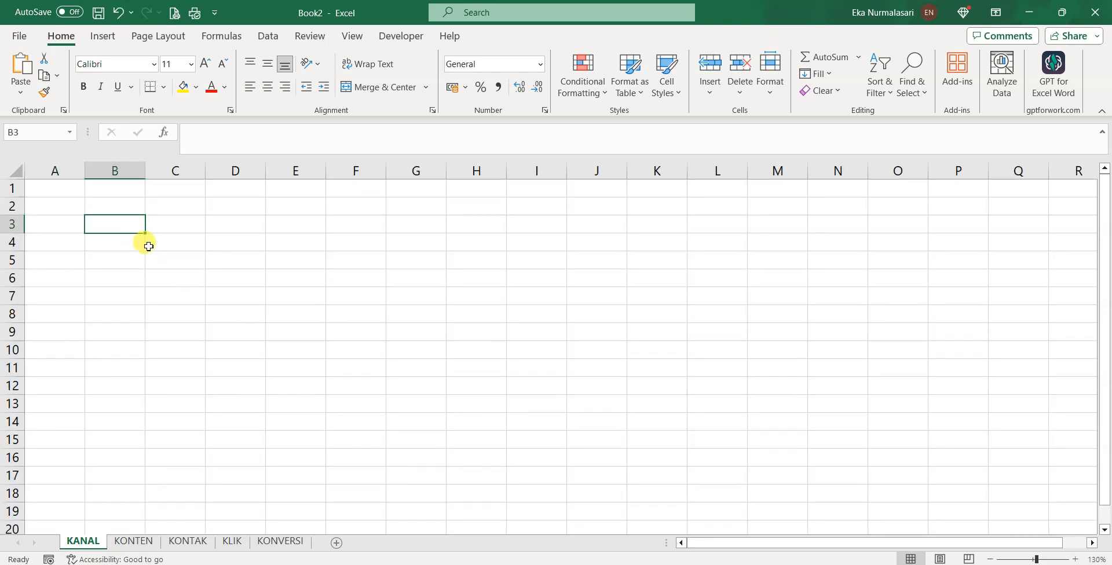
pyautogui.write('n')
pyautogui.press('Tab')
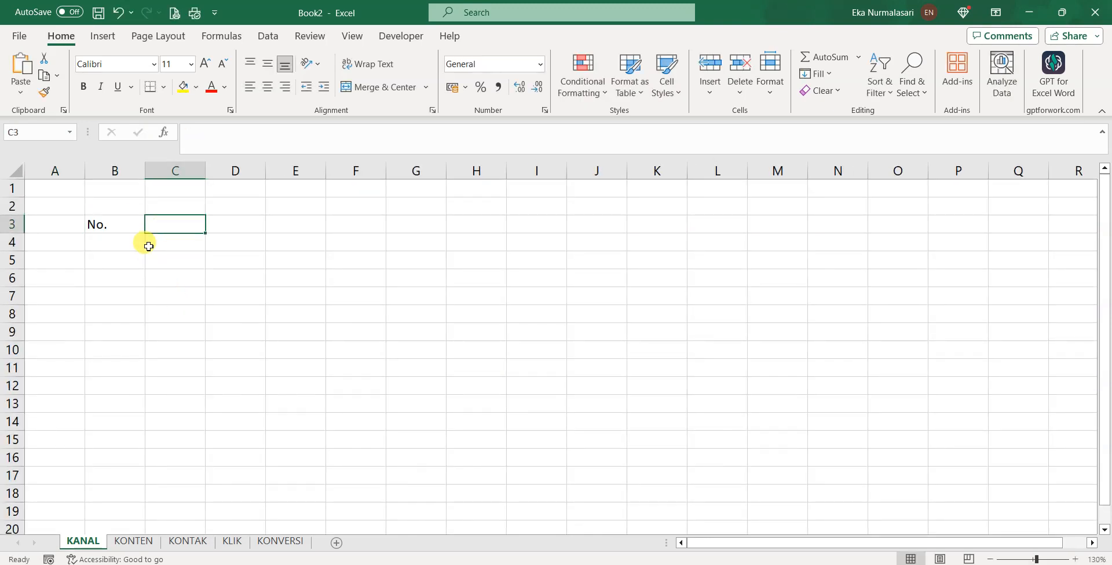
pyautogui.write('Kanal')
pyautogui.press('Tab')
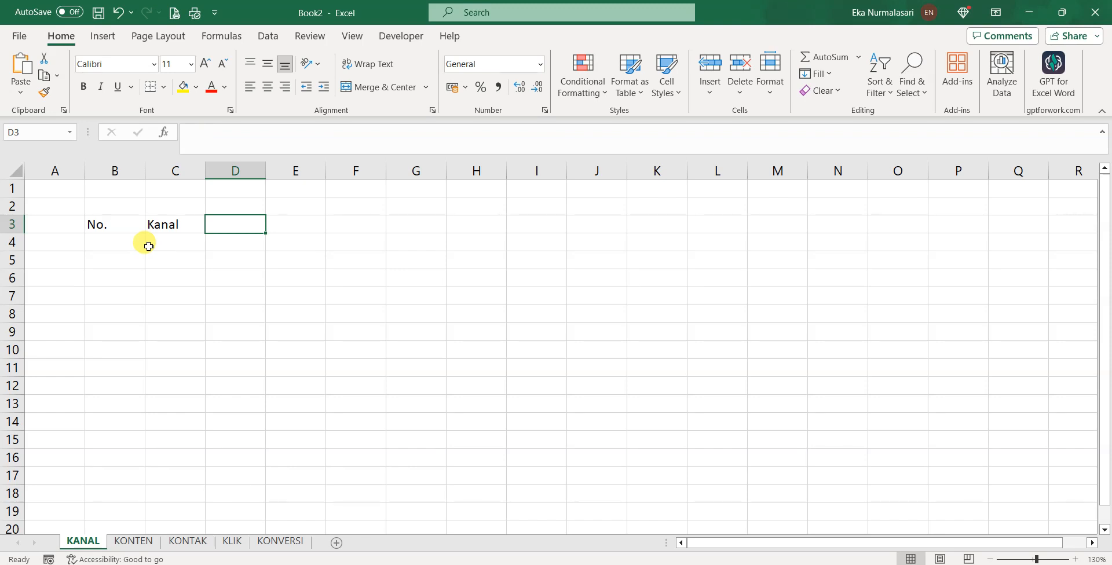
pyautogui.write('Username')
pyautogui.press('Tab')
# Continue the row with Password, Email, Whatsapp and Tgl_Buat in E3:H3
pyautogui.write('Pas')
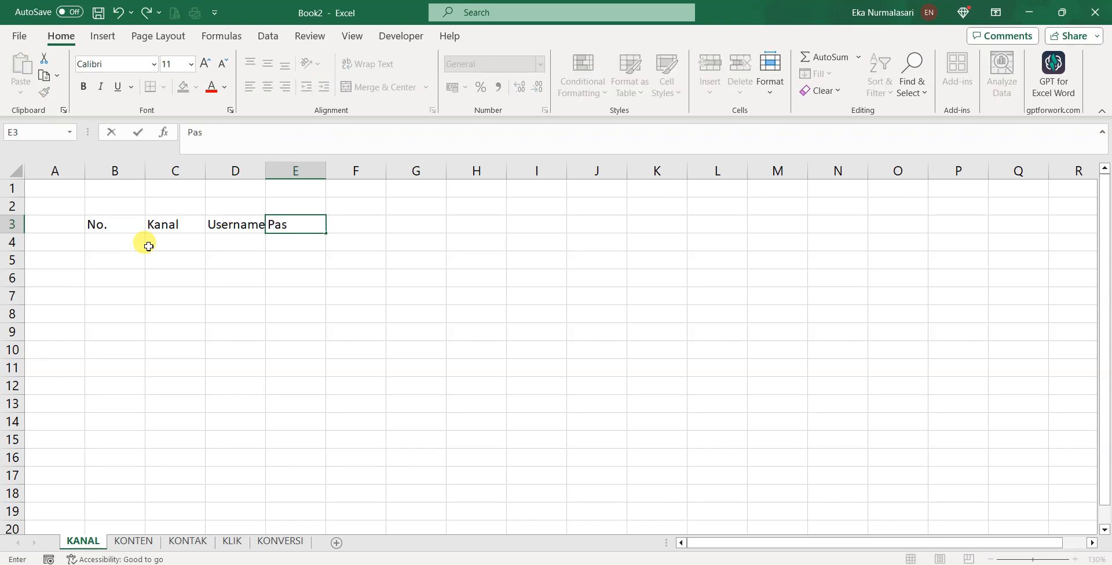
pyautogui.write('sword')
pyautogui.press('Tab')
pyautogui.write('Email')
pyautogui.press('Tab')
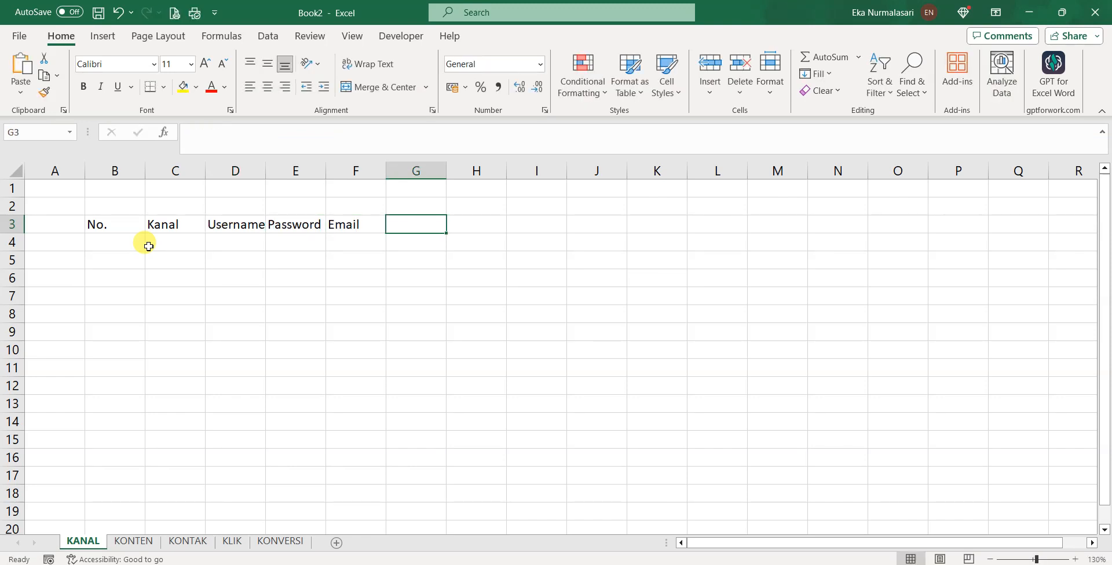
pyautogui.write('Whatsapp')
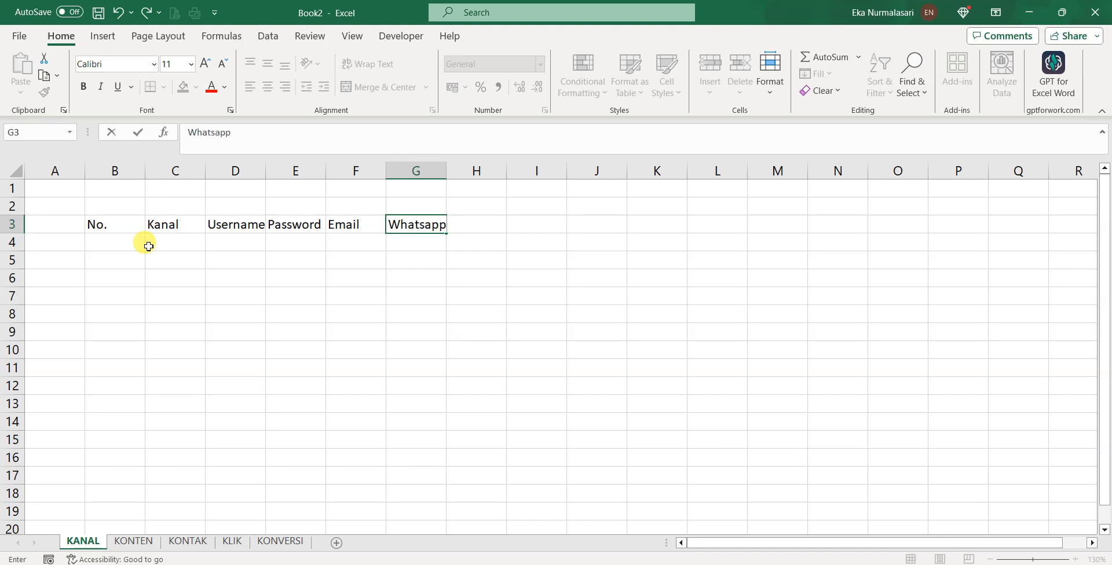
pyautogui.press('Tab')
pyautogui.write('Tgl')
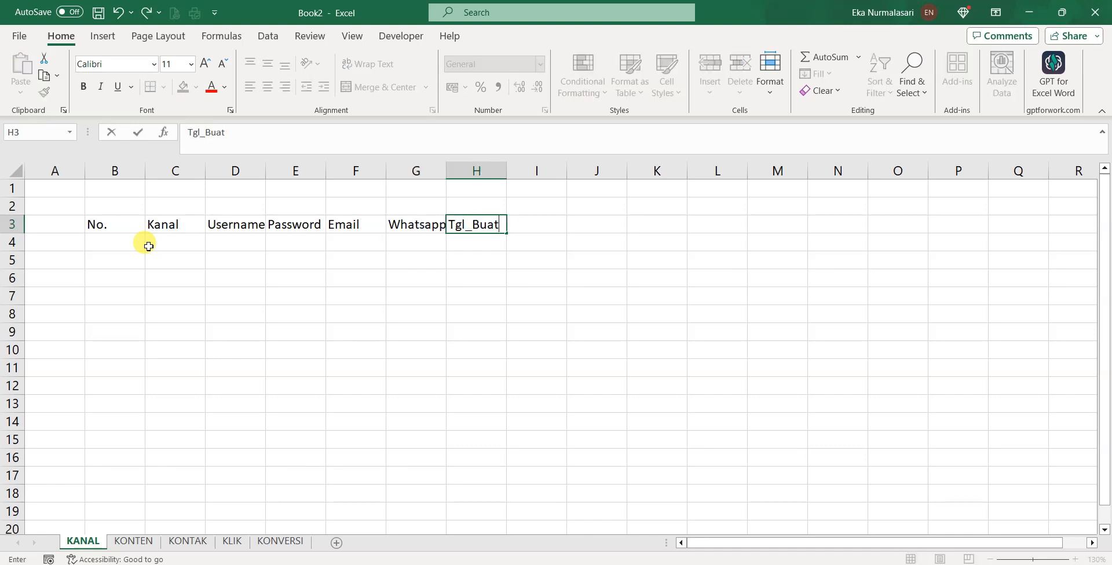
pyautogui.click(116, 241)
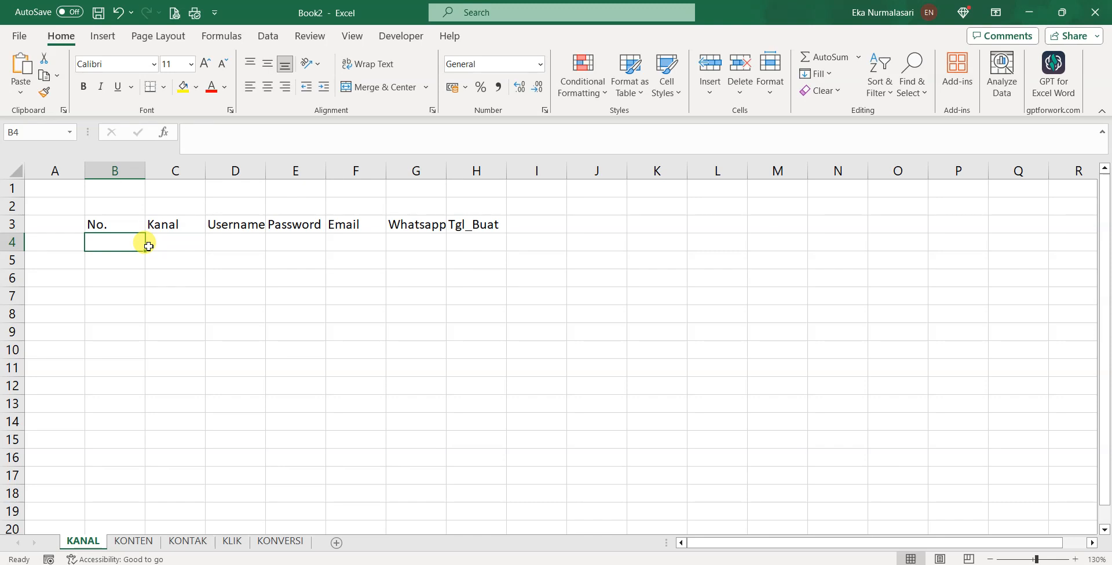
# Autofit the columns, give columns B through H an equal wider width, then narrow column B
pyautogui.click(22, 169)
pyautogui.moveTo(144, 171); pyautogui.dragTo(99, 171)
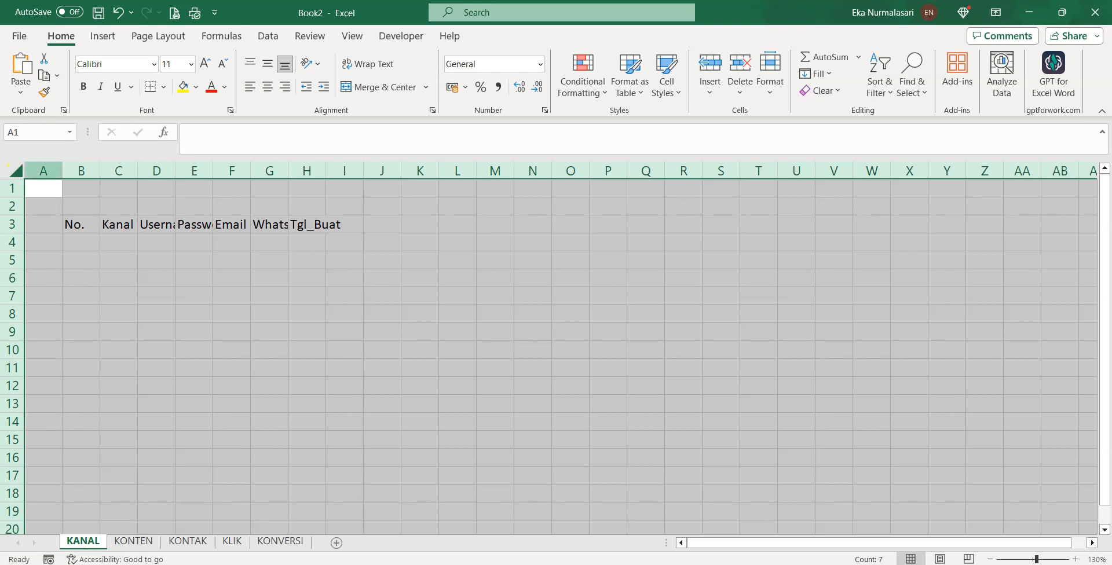
pyautogui.doubleClick(97, 177)
pyautogui.click(97, 177)
pyautogui.click(162, 240)
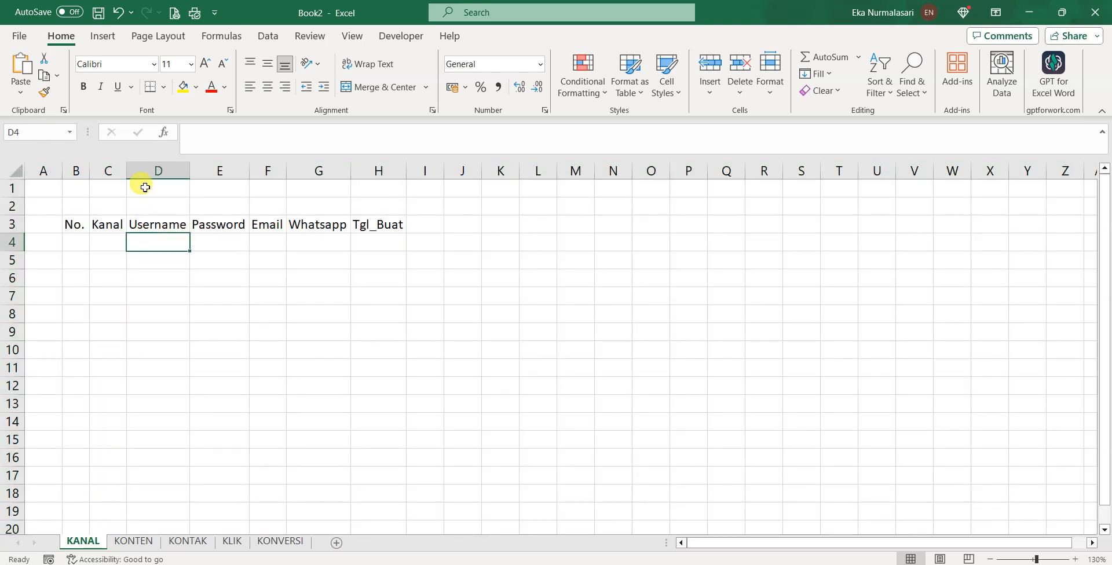
pyautogui.moveTo(127, 170); pyautogui.dragTo(179, 170)
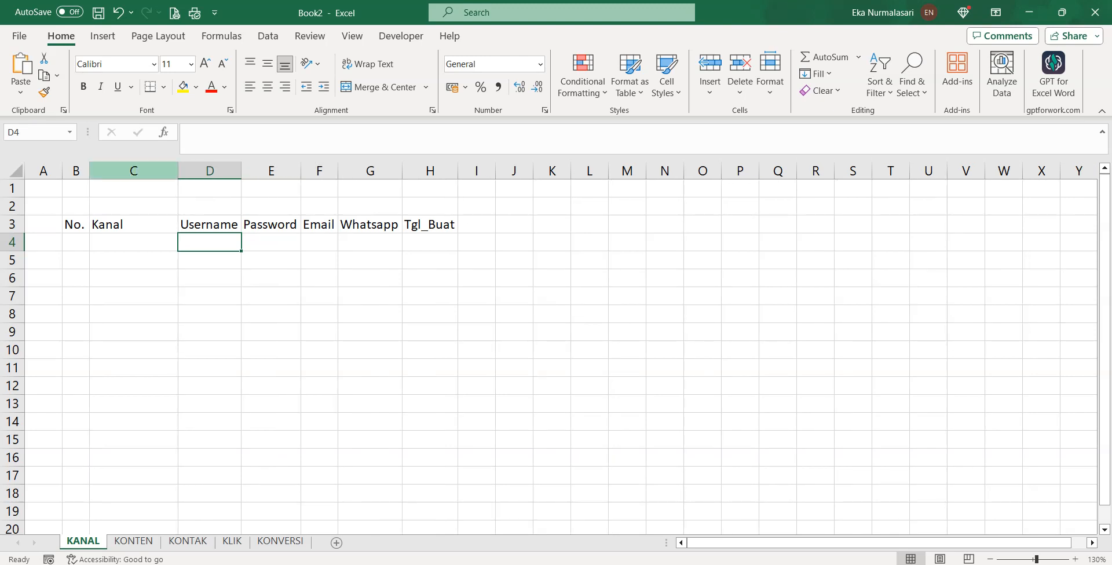
pyautogui.moveTo(76, 172); pyautogui.dragTo(462, 170)
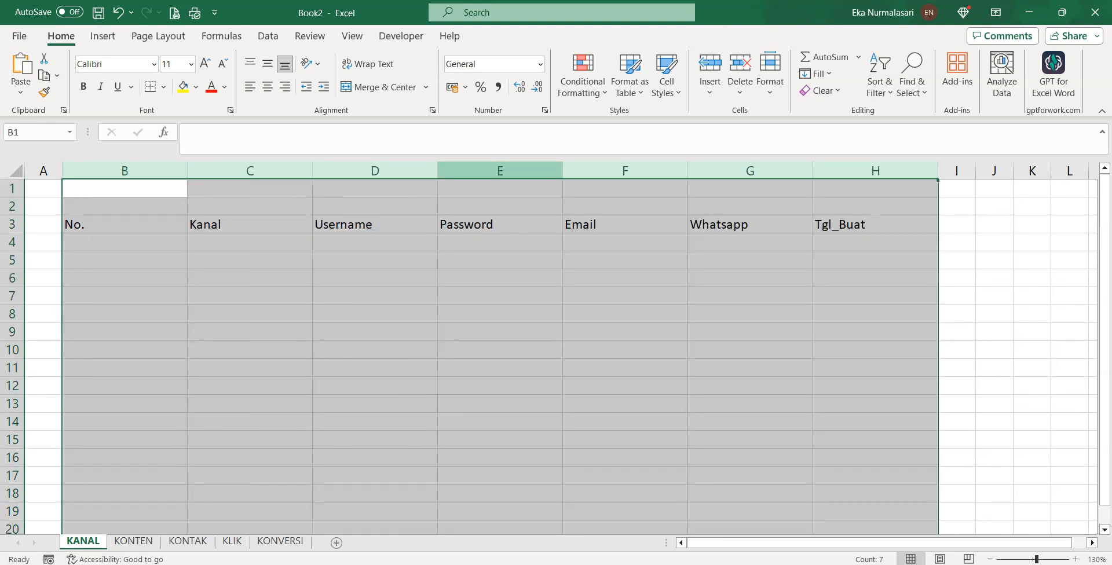
pyautogui.click(224, 258)
pyautogui.moveTo(188, 171); pyautogui.dragTo(88, 172)
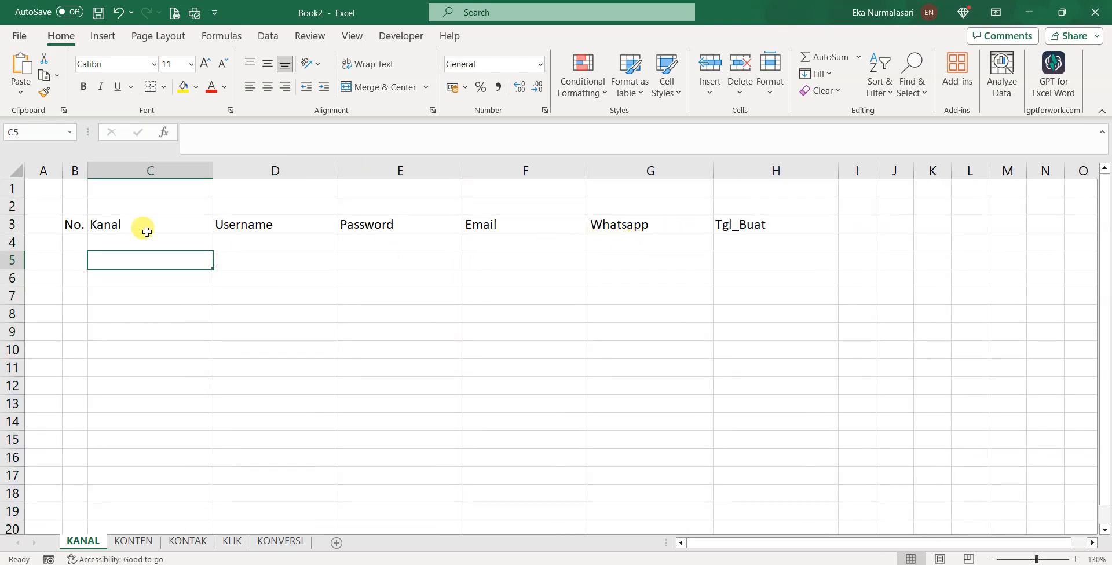
# Center the headings in row 3
pyautogui.click(12, 224)
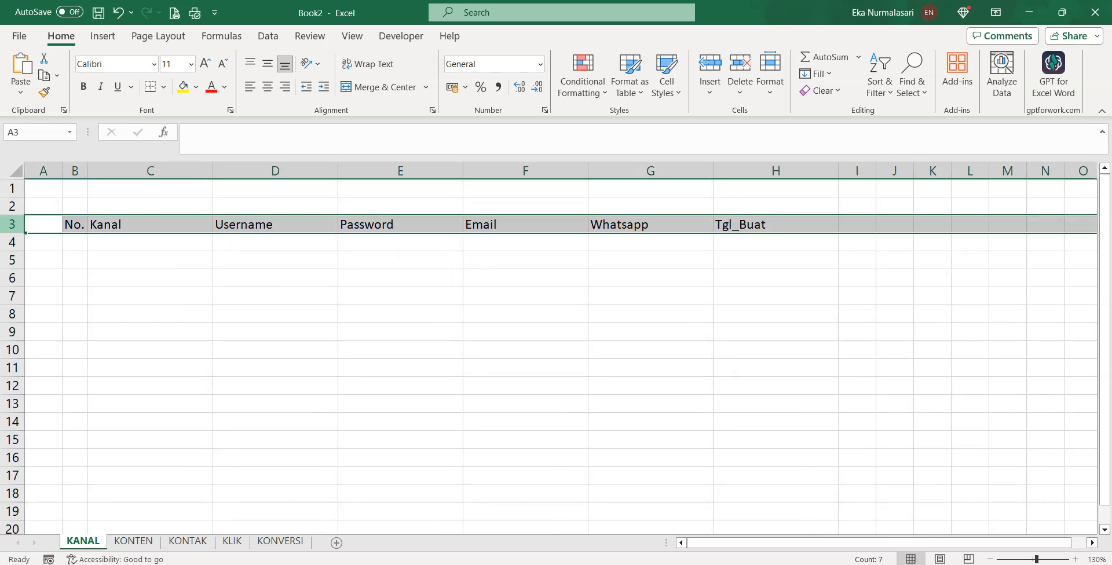
pyautogui.click(268, 87)
pyautogui.click(82, 241)
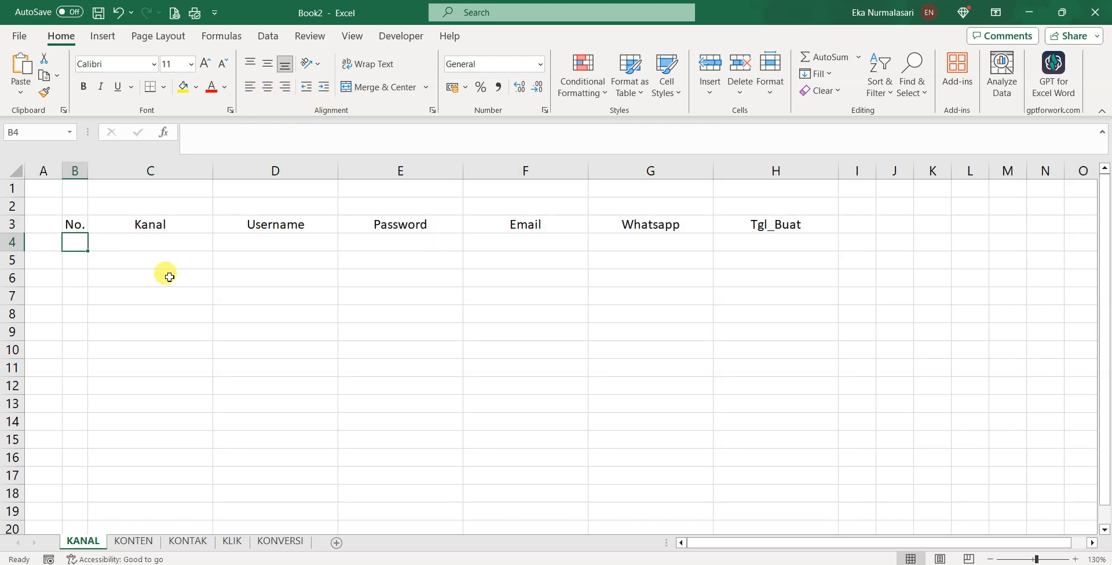
# Enter No. 1, Kanal Facebook, the account's e-mail username and its password in row 4
pyautogui.write('1')
pyautogui.press('Tab')
pyautogui.write('Face')
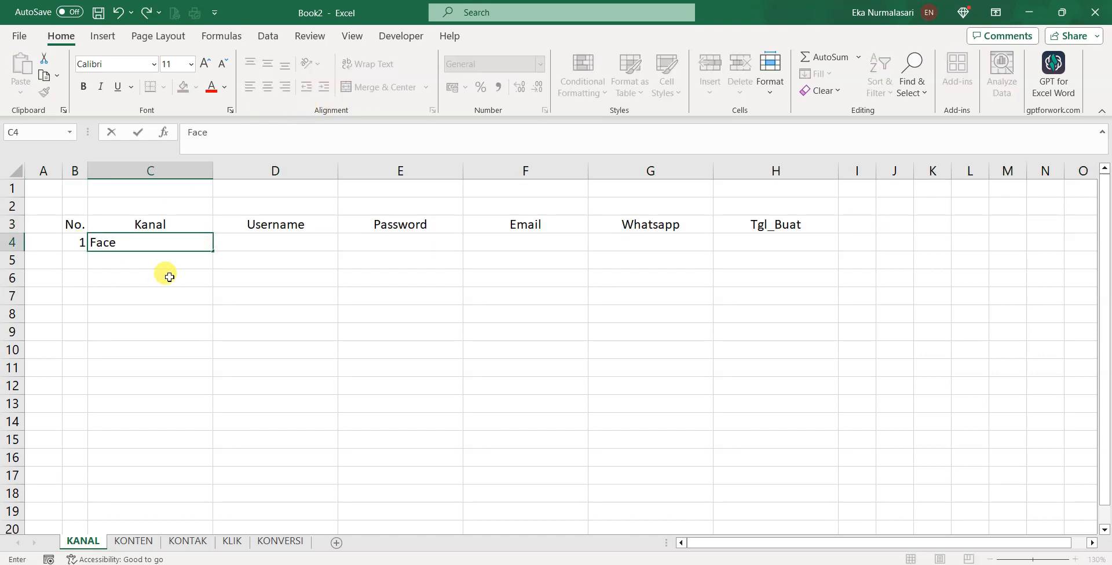
pyautogui.write('book')
pyautogui.press('Tab')
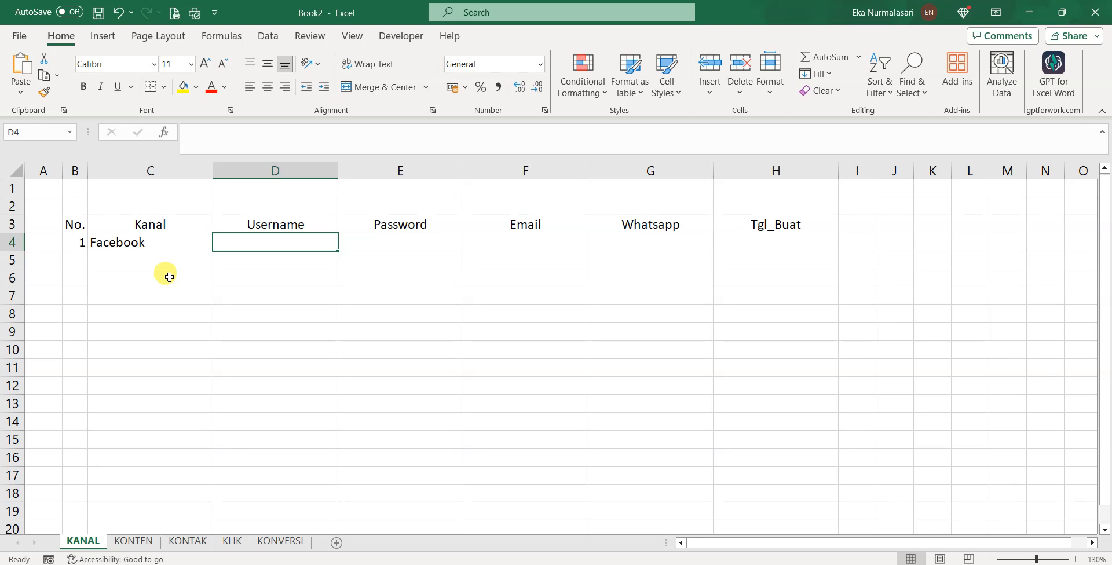
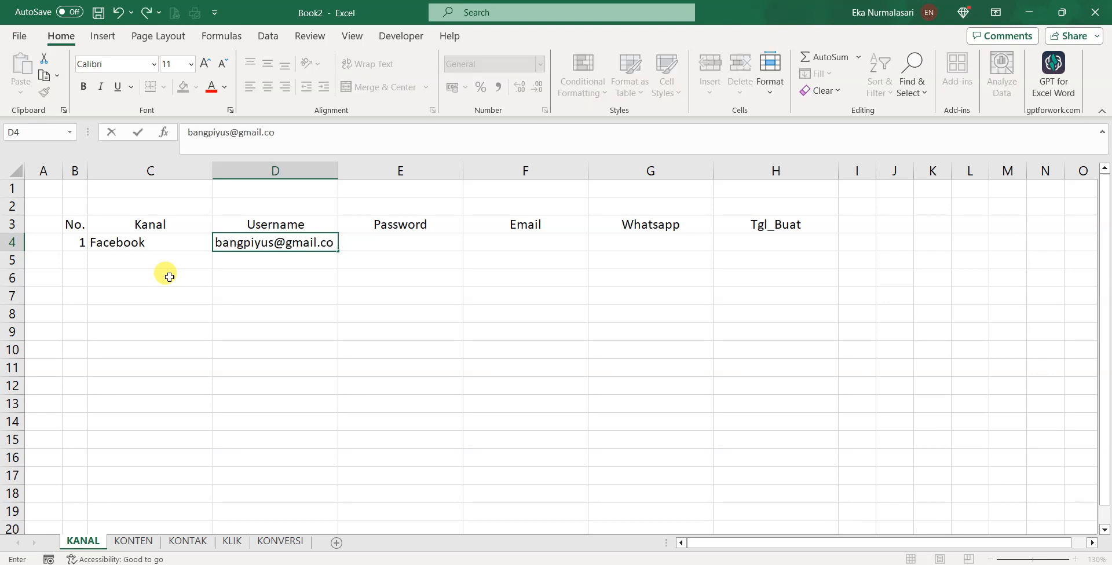
pyautogui.press('Tab')
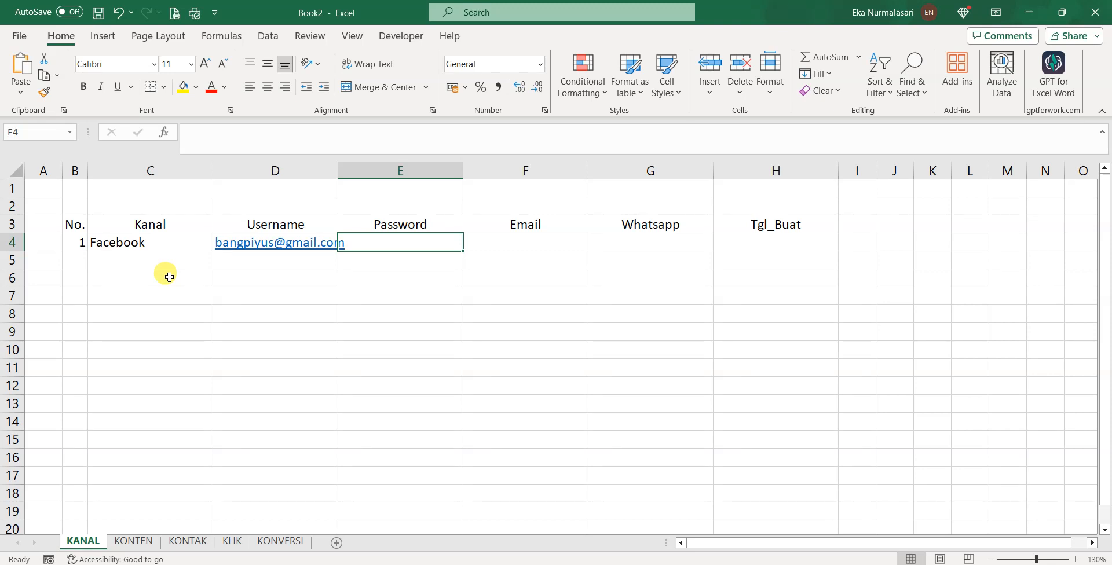
pyautogui.write('sandirahasia')
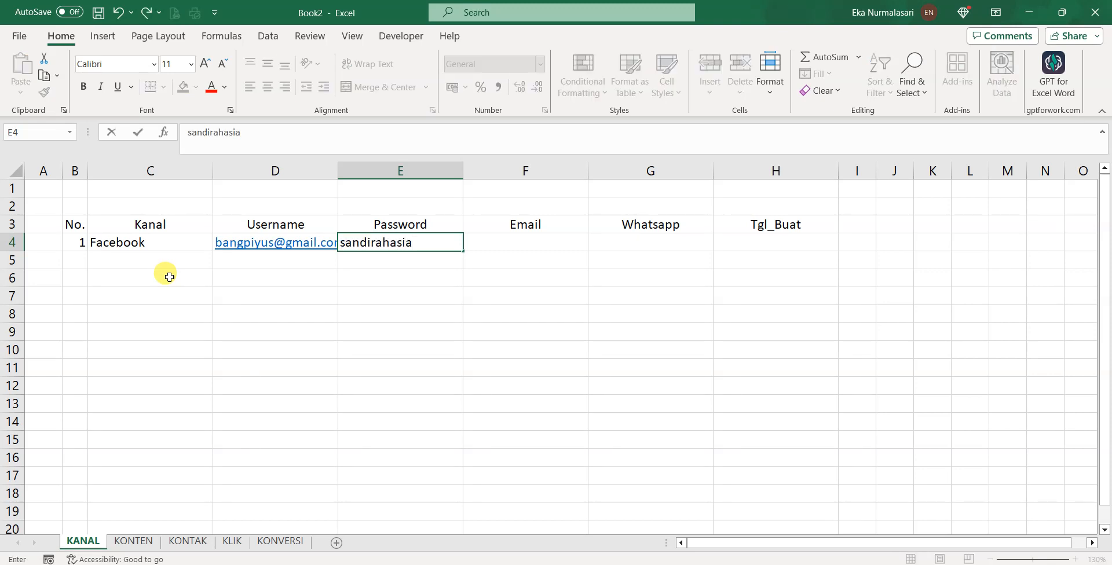
pyautogui.press('Tab')
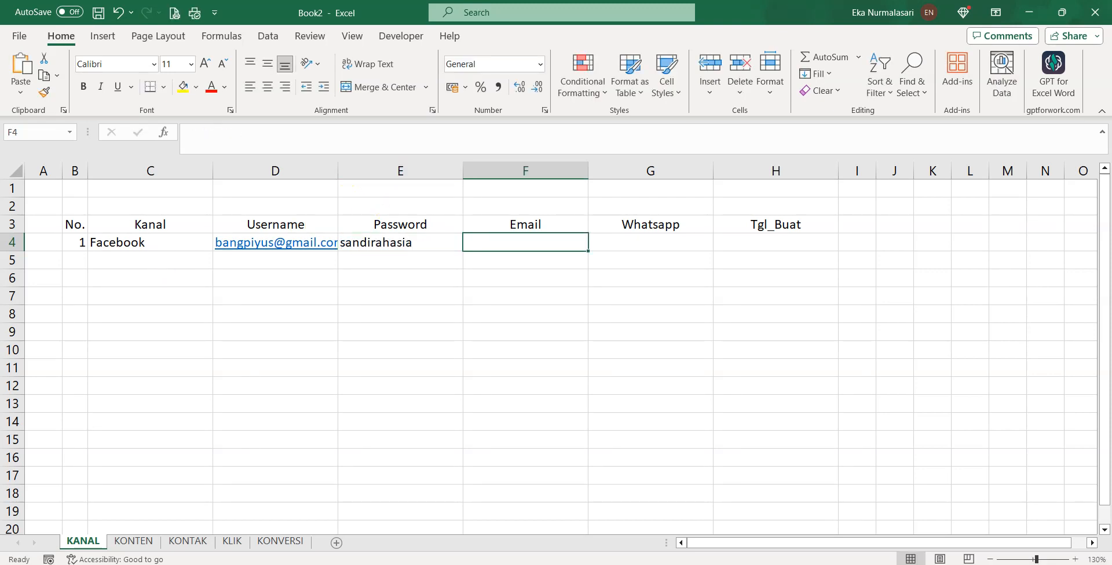
# Widen column D, copy the username address from D4 into Email cell F4, and widen column F
pyautogui.moveTo(338, 171); pyautogui.dragTo(372, 172)
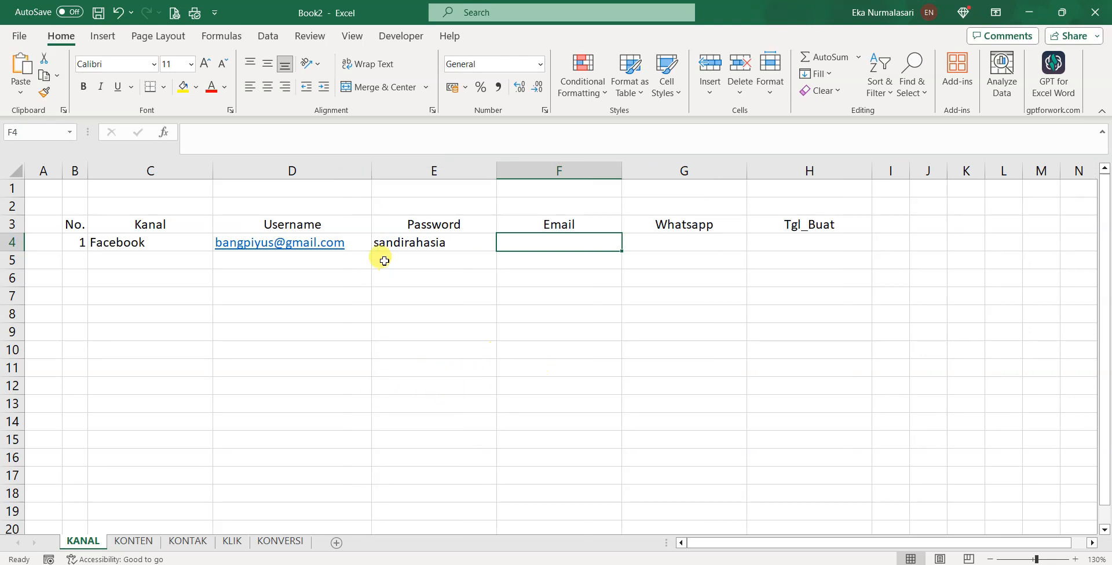
pyautogui.click(355, 238)
pyautogui.click(410, 241)
pyautogui.click(527, 247)
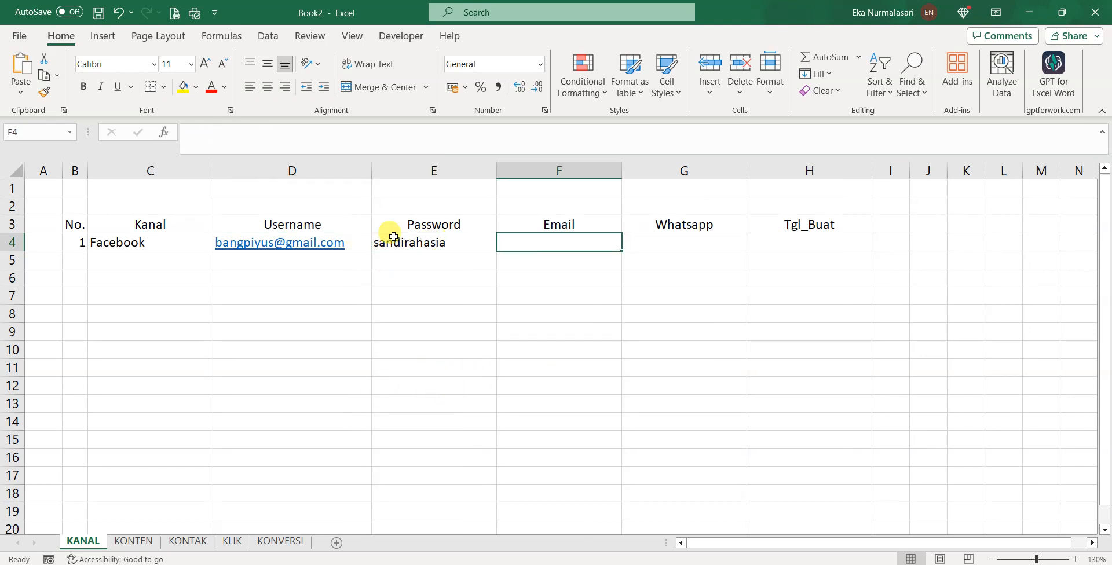
pyautogui.click(358, 243)
pyautogui.hotkey('ctrl', 'c')
pyautogui.click(587, 244)
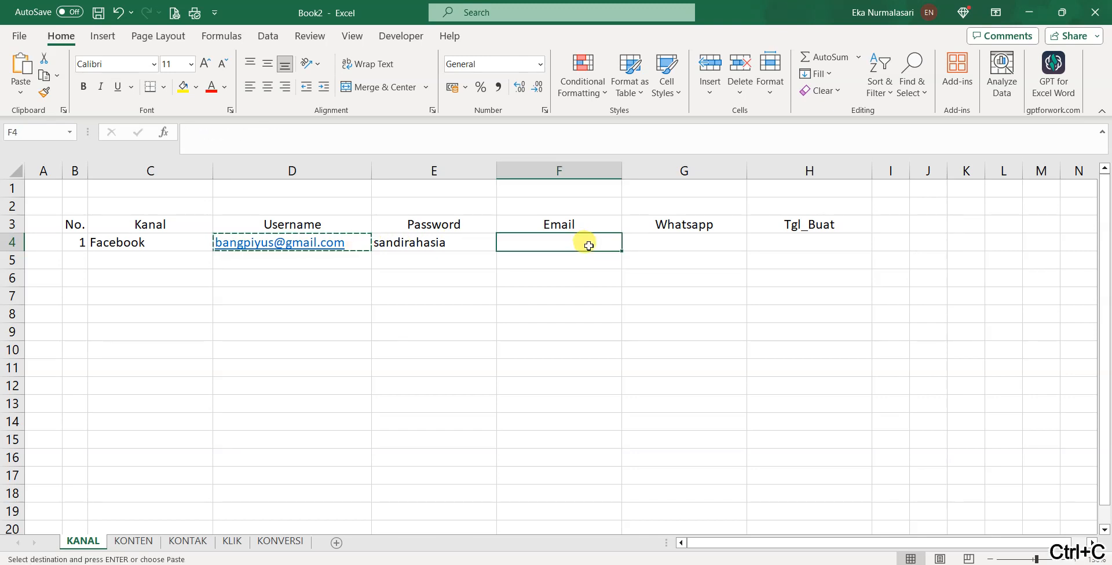
pyautogui.hotkey('ctrl', 'v')
pyautogui.click(651, 242)
pyautogui.press('Escape')
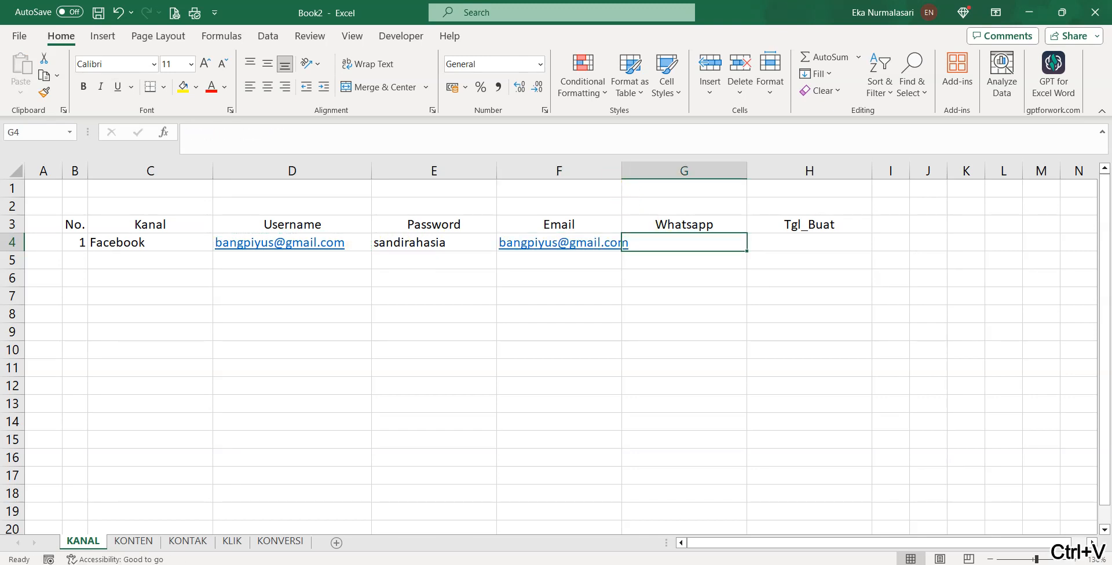
pyautogui.moveTo(622, 170); pyautogui.dragTo(672, 170)
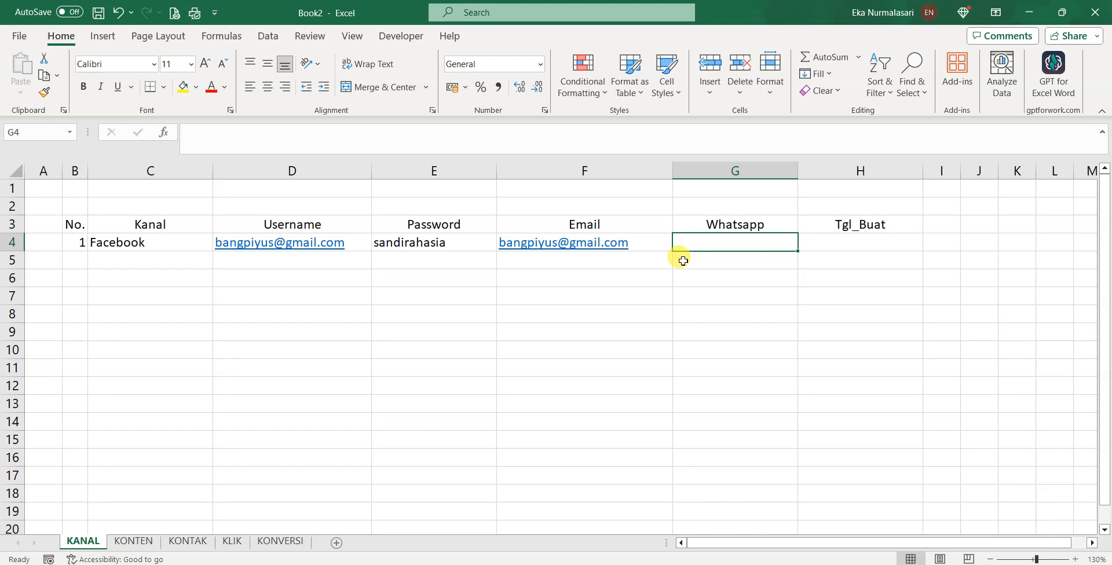
# Enter the WhatsApp number in G4 and the creation date 20-Jan-24 in H4
pyautogui.rightClick(685, 261)
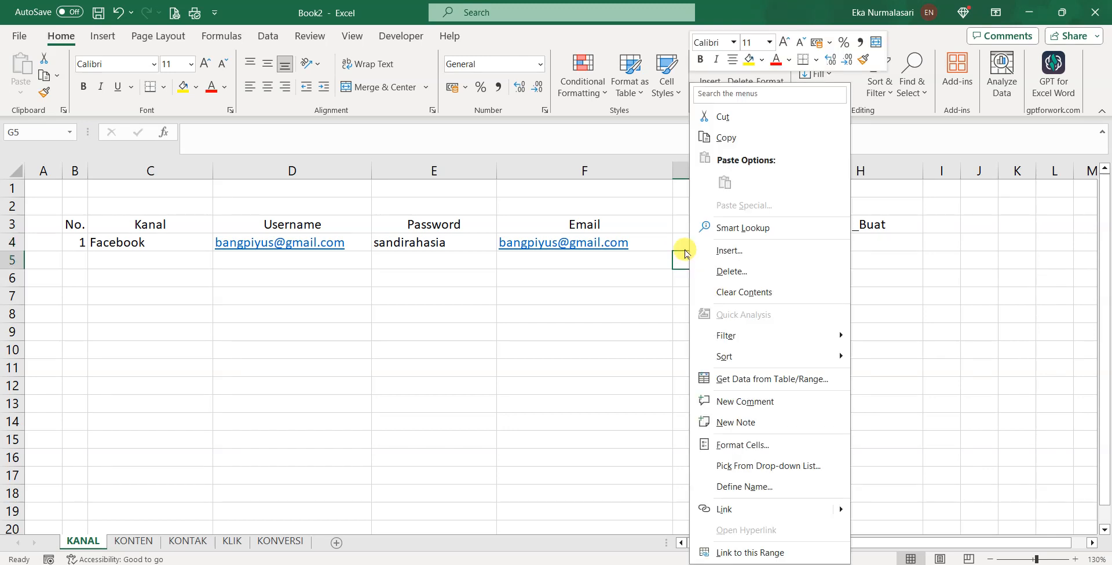
pyautogui.press('Escape')
pyautogui.click(700, 243)
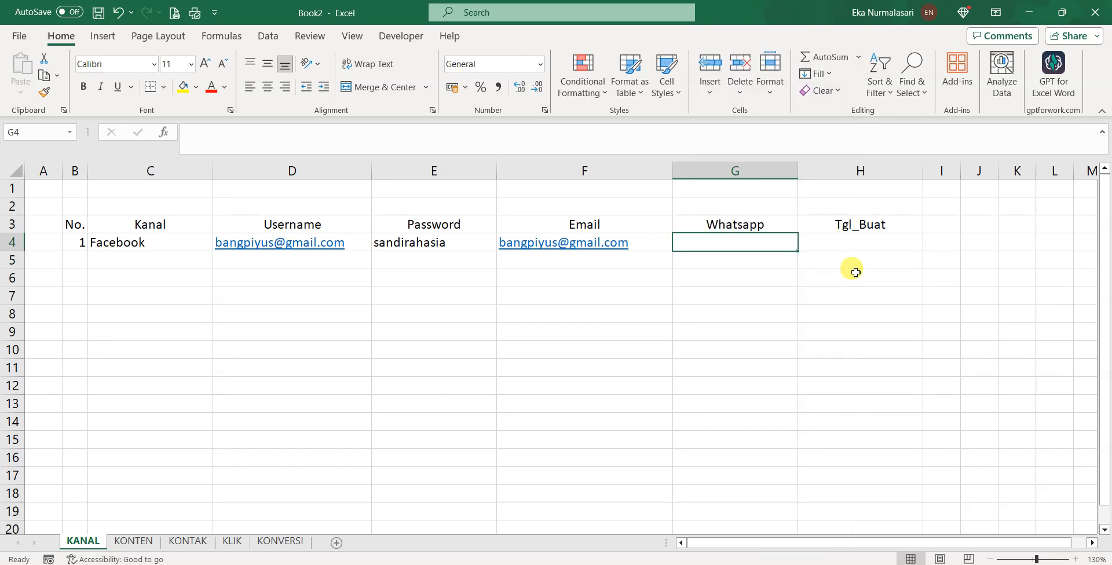
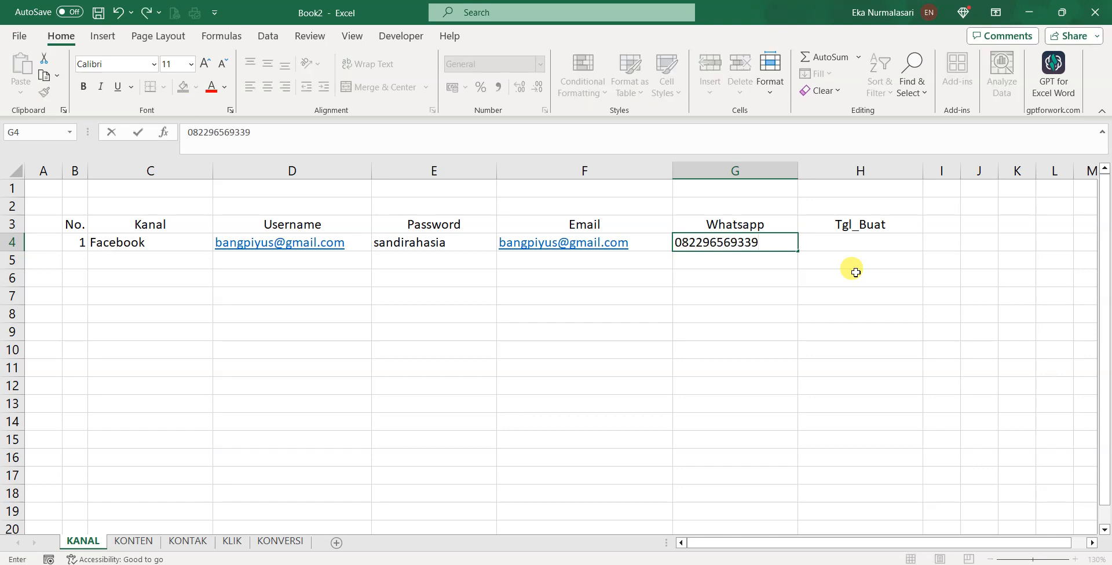
pyautogui.press('Tab')
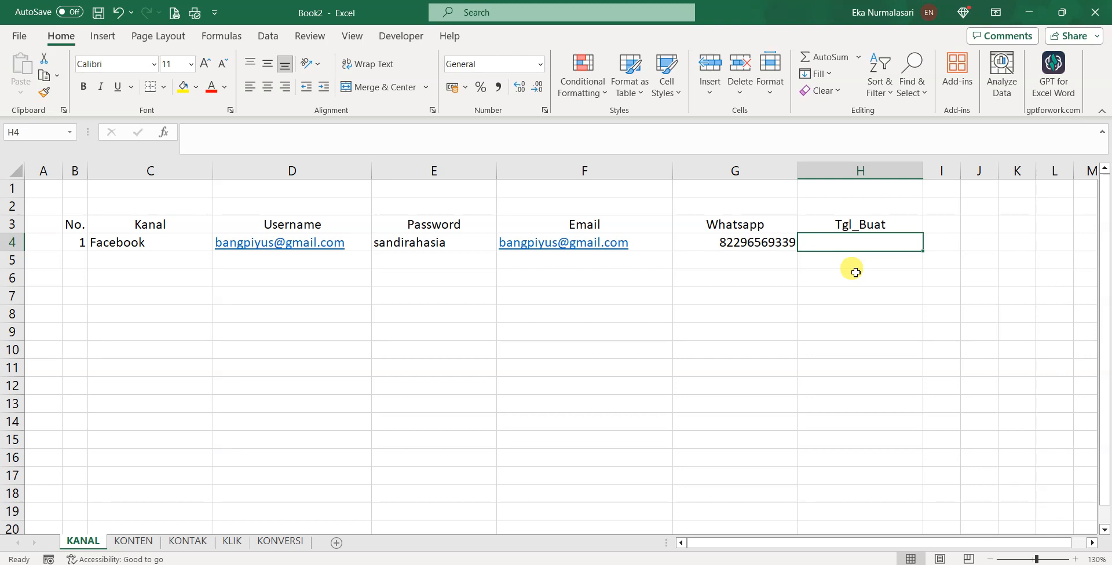
pyautogui.write('20 Jan 2024')
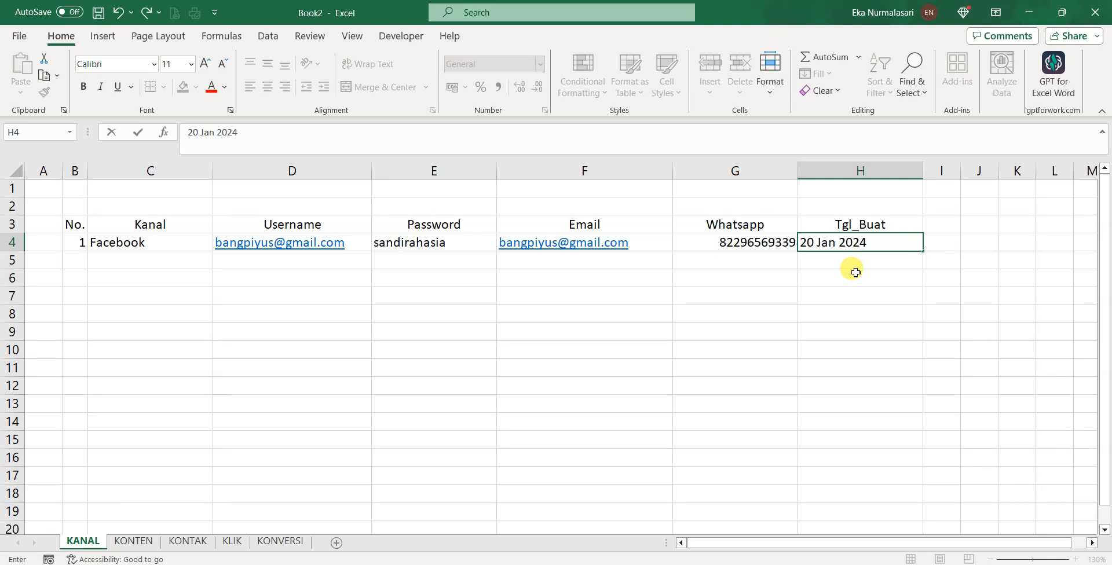
pyautogui.press('Return')
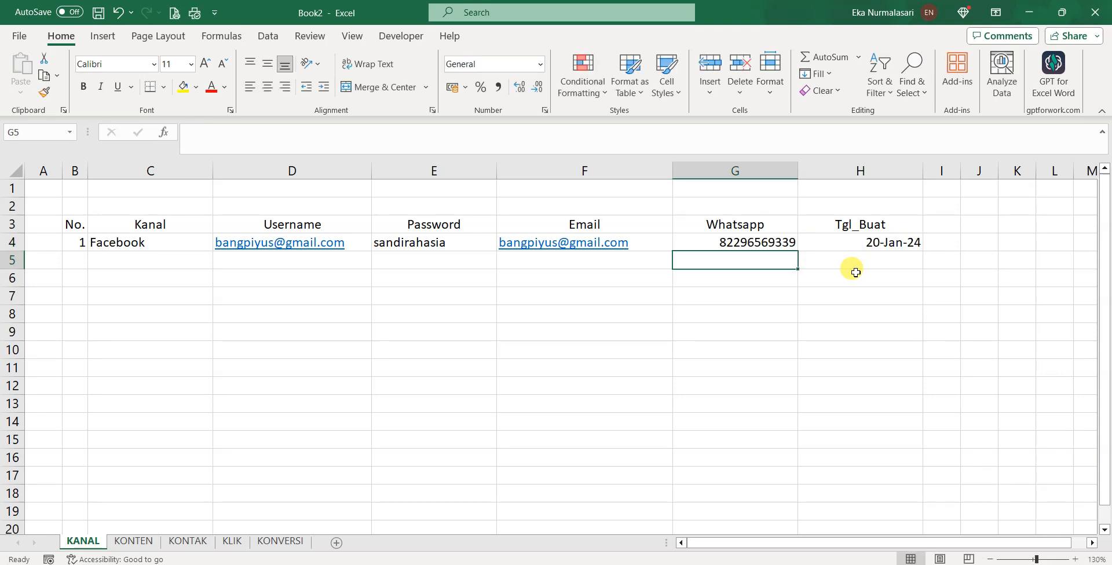
pyautogui.click(85, 259)
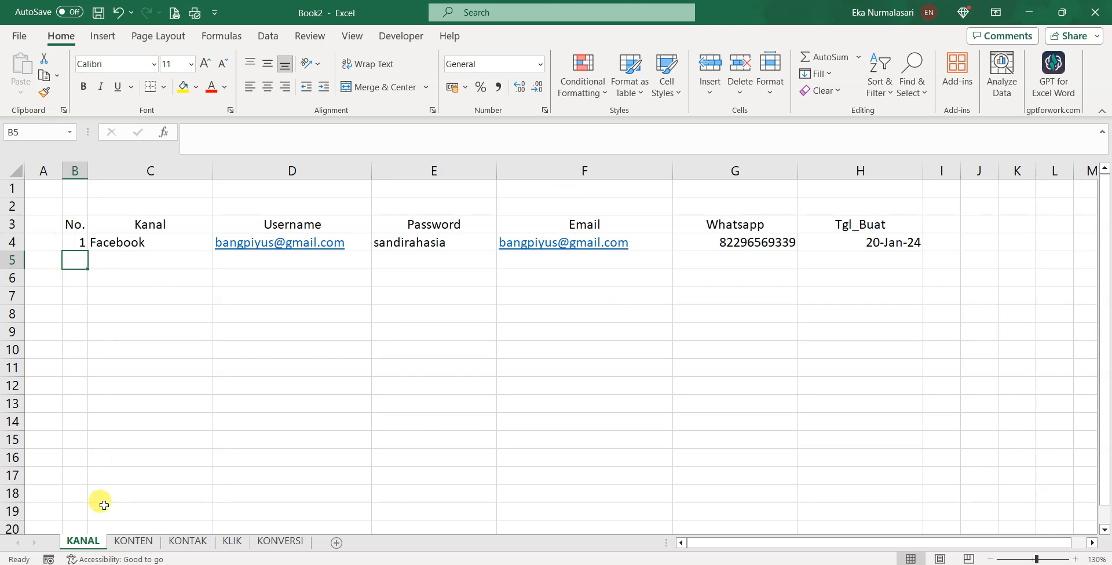
pyautogui.moveTo(70, 220); pyautogui.dragTo(874, 232)
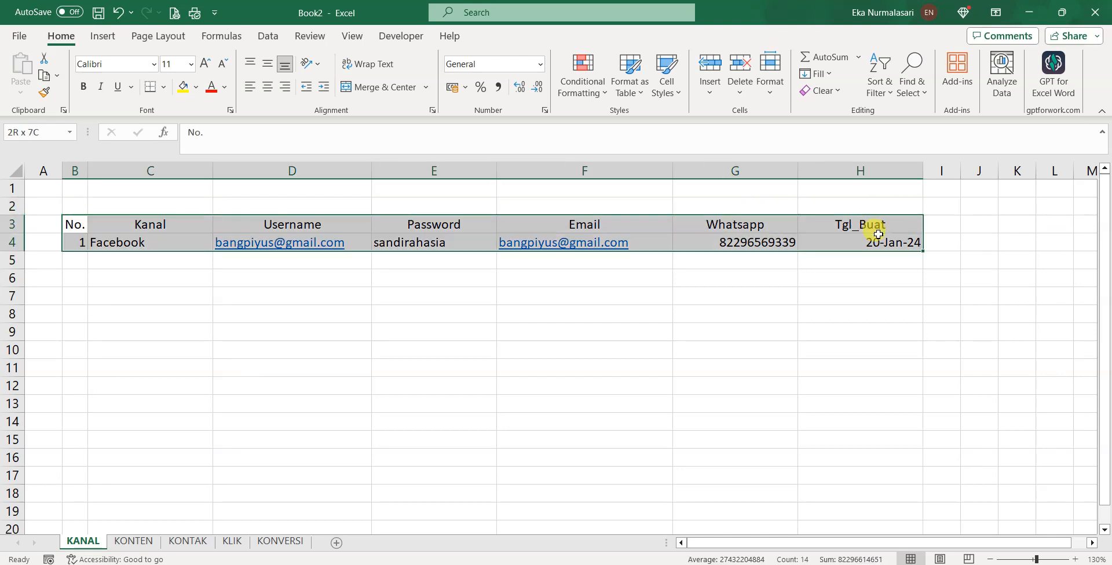
pyautogui.click(73, 316)
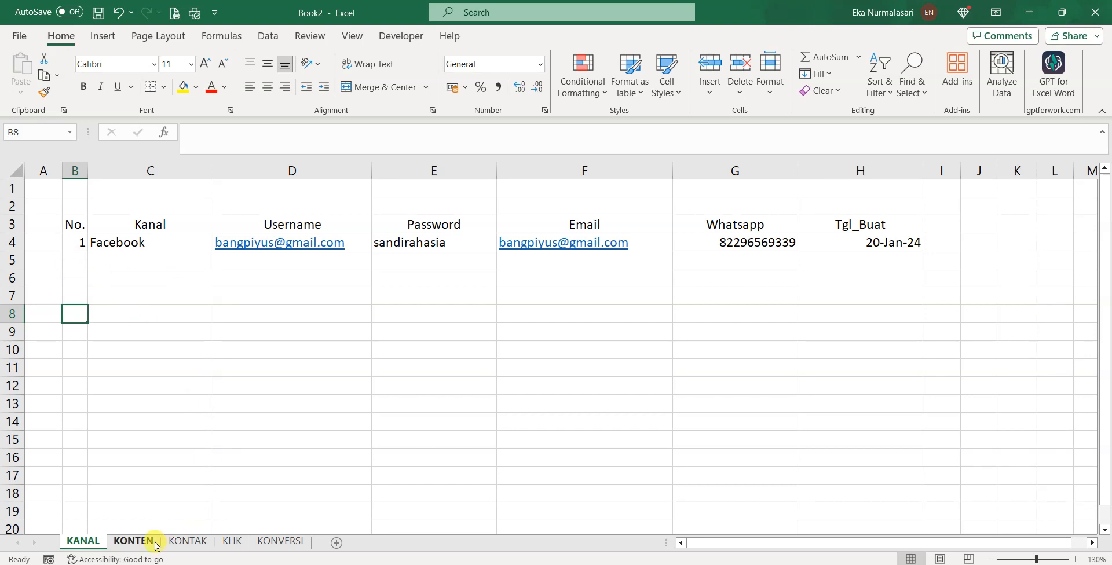
# On the KONTEN sheet, enter the headers No., Kanal and Tgl in B3:D3
pyautogui.click(133, 541)
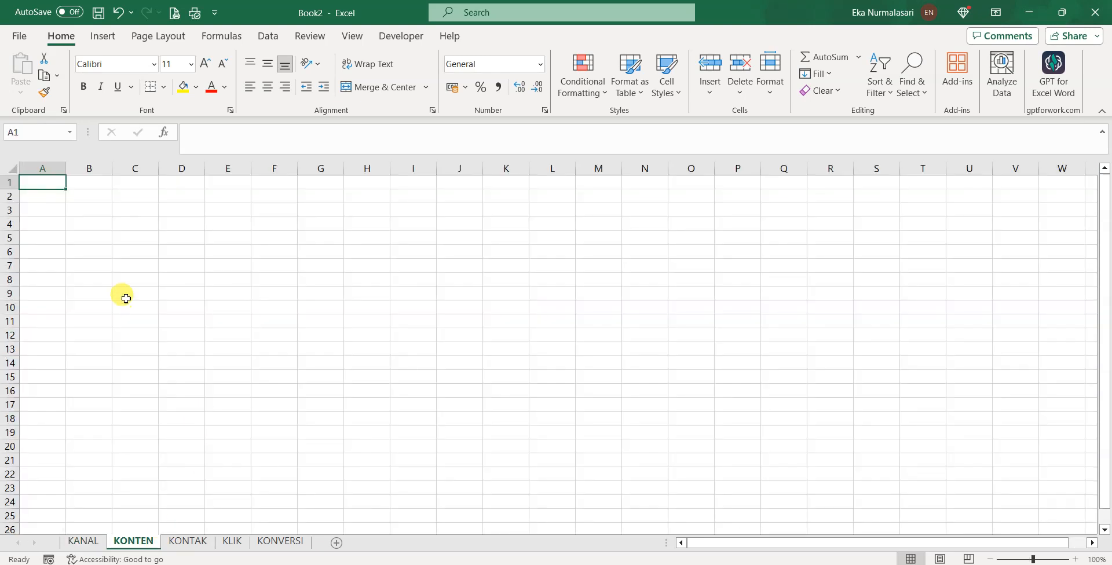
pyautogui.click(89, 212)
pyautogui.write('No.')
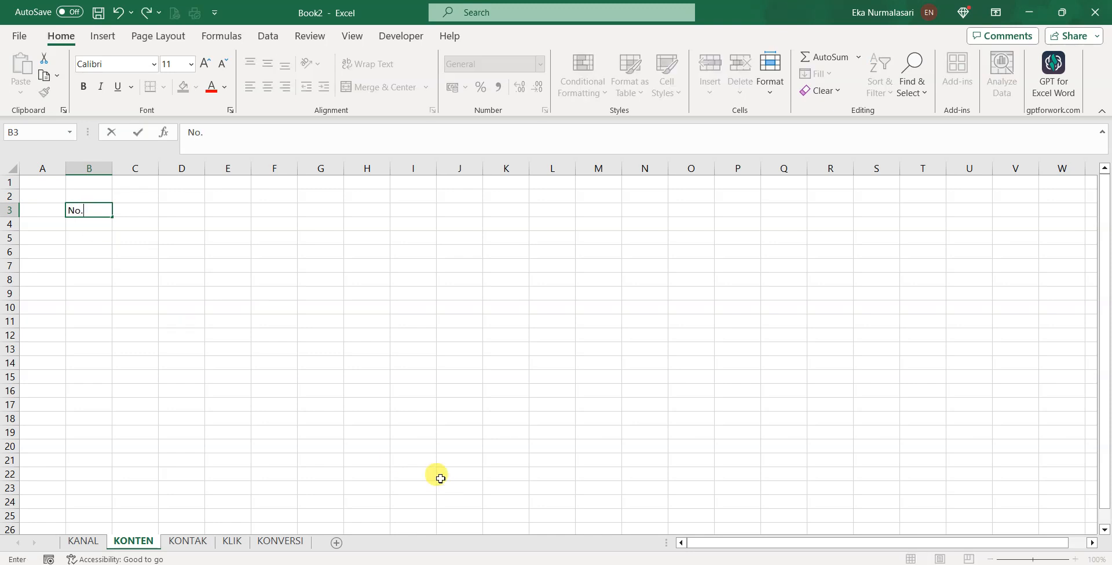
pyautogui.press('Tab')
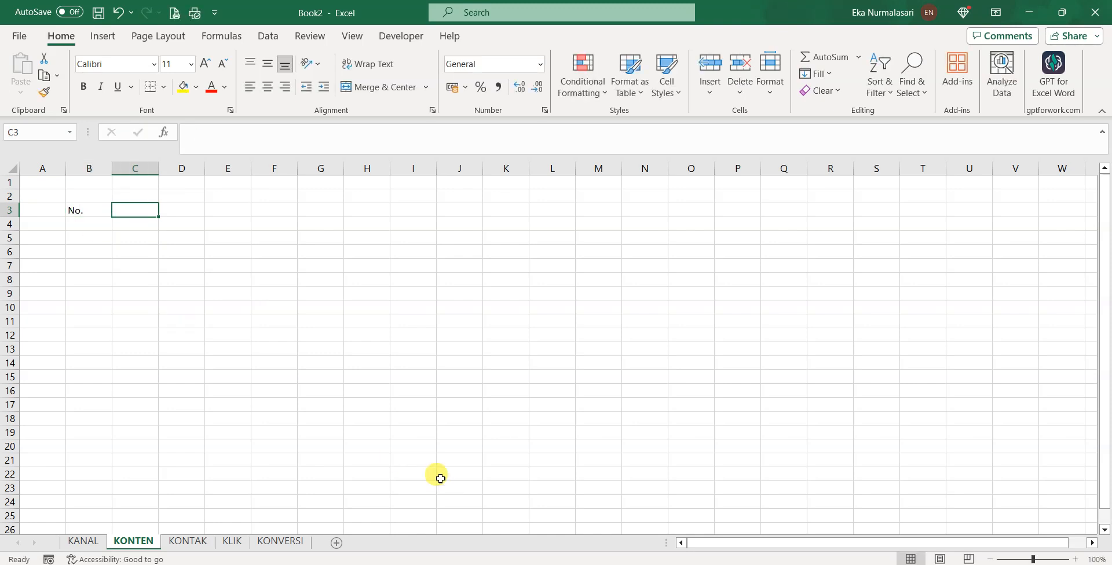
pyautogui.write('Kanal')
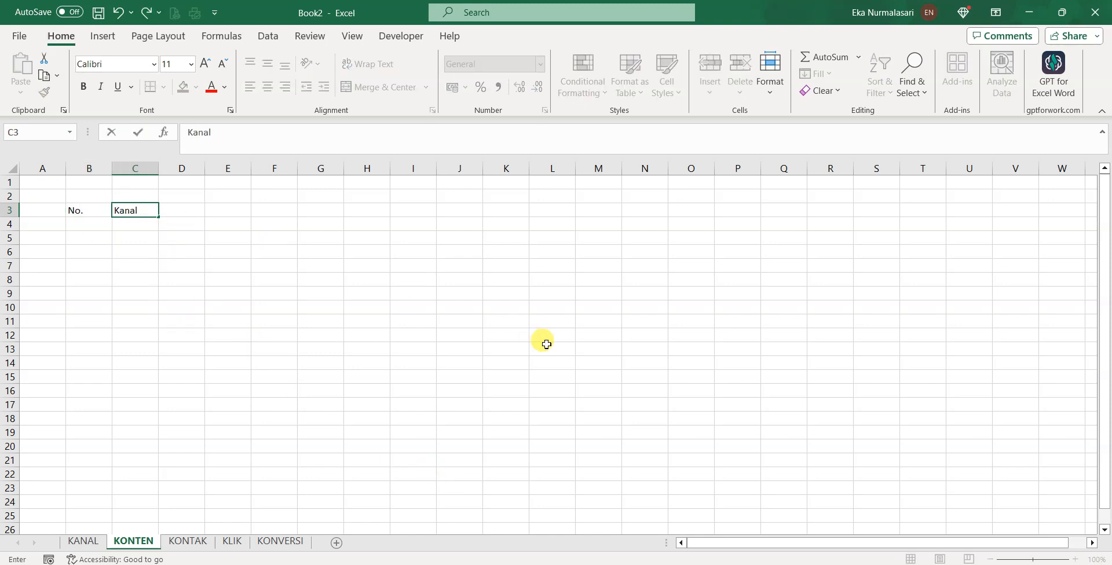
pyautogui.press('Tab')
pyautogui.write('T')
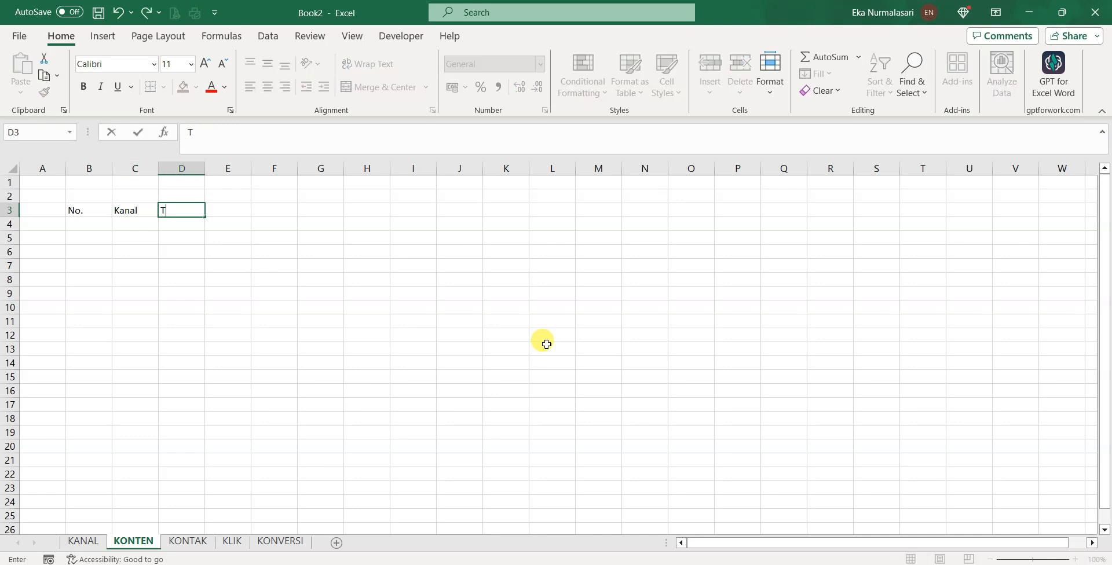
pyautogui.press('Return')
pyautogui.press('Right')
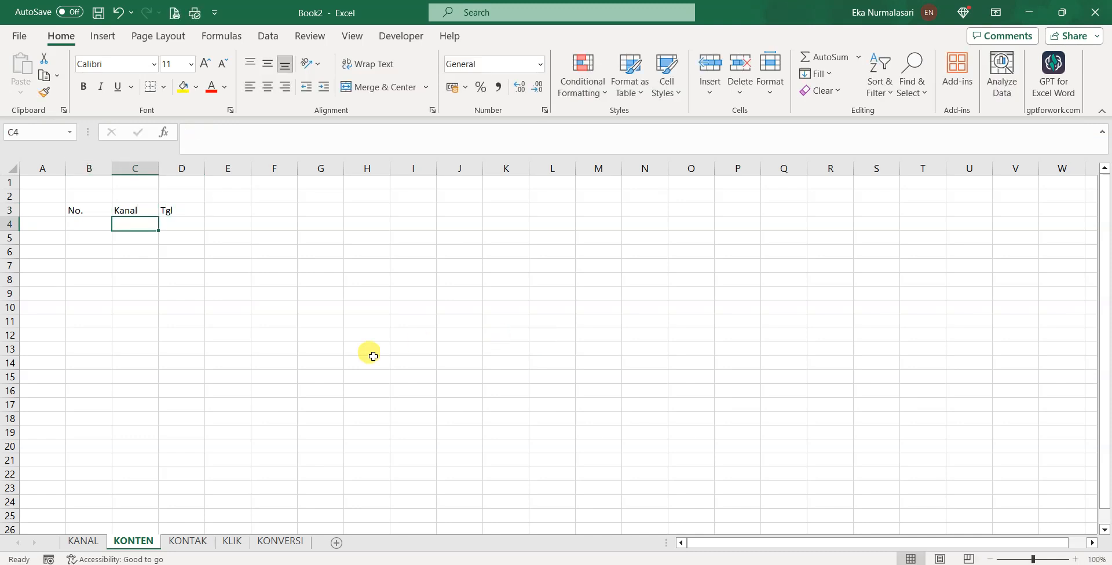
pyautogui.click(197, 210)
# Enter 1 and 2 in D4:E4, then fill the day series across to 31 at AH4
pyautogui.press('Down')
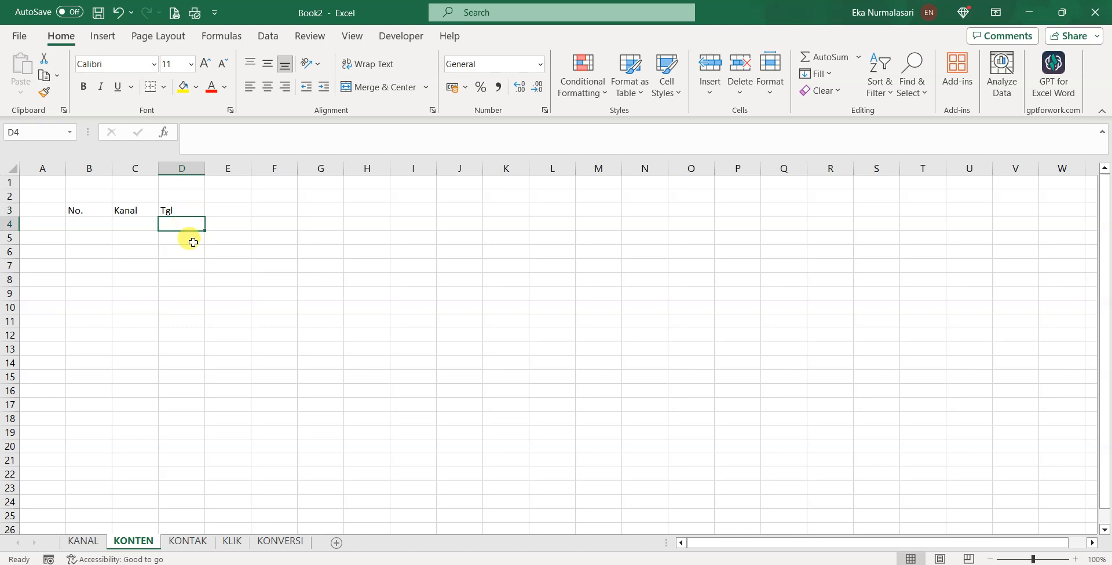
pyautogui.write('1')
pyautogui.press('Right')
pyautogui.write('2')
pyautogui.click(228, 286)
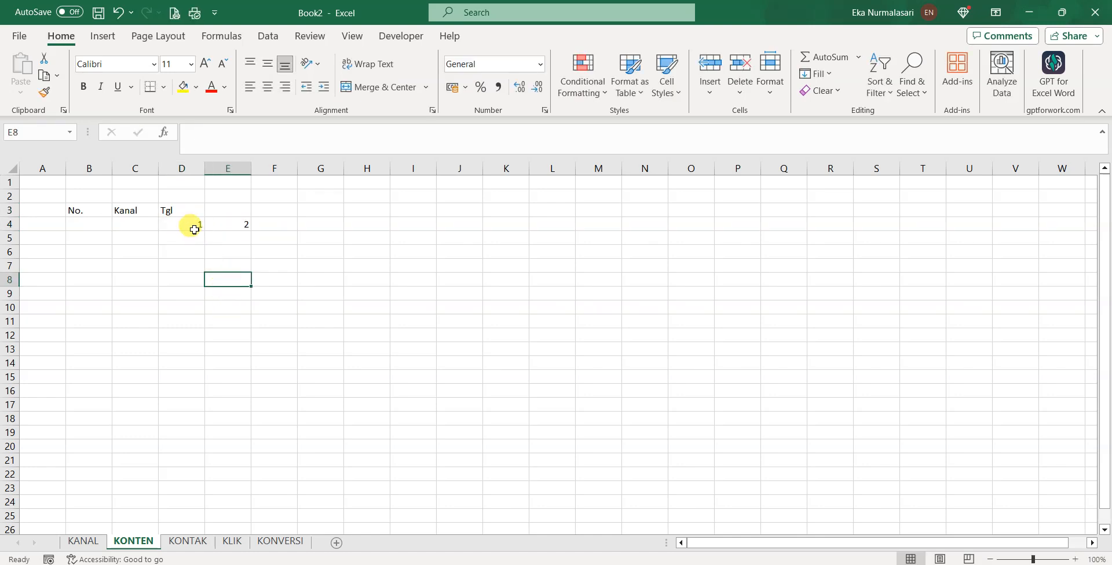
pyautogui.moveTo(191, 224); pyautogui.dragTo(801, 220)
pyautogui.keyDown('ctrl'); pyautogui.scroll(-1, 801, 220); pyautogui.keyUp('ctrl')
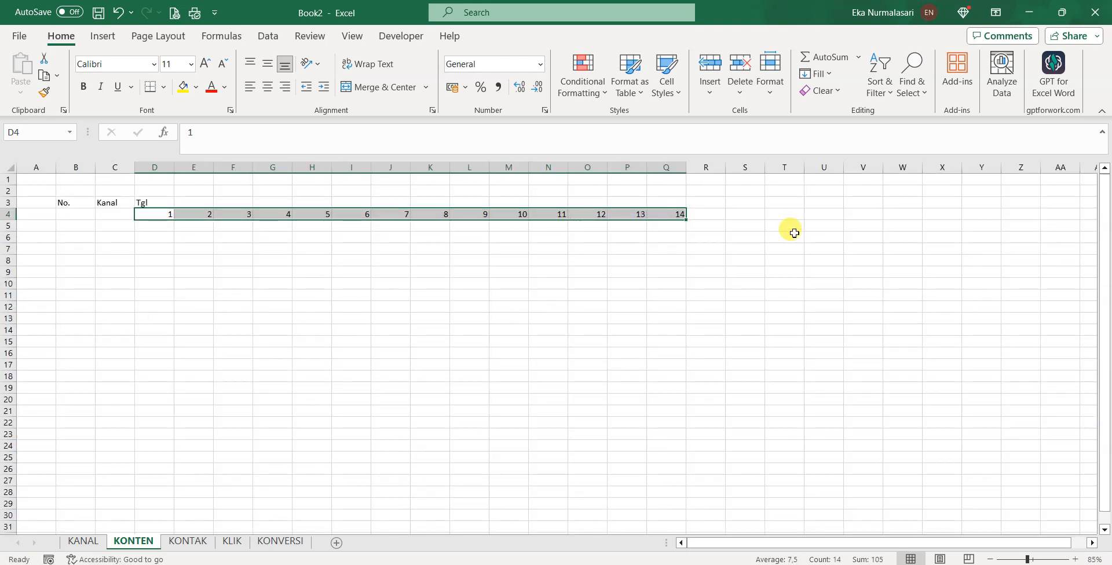
pyautogui.moveTo(695, 213); pyautogui.dragTo(926, 230)
pyautogui.keyDown('ctrl'); pyautogui.scroll(-2, 765, 283); pyautogui.keyUp('ctrl')
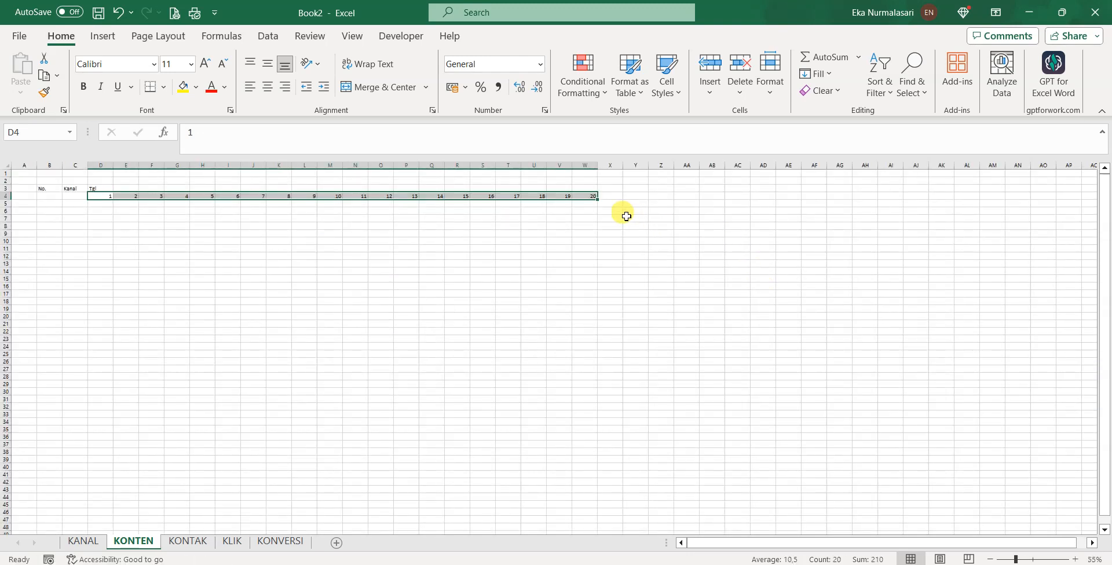
pyautogui.moveTo(598, 200); pyautogui.dragTo(878, 198)
pyautogui.keyDown('ctrl'); pyautogui.scroll(1, 489, 307); pyautogui.keyUp('ctrl')
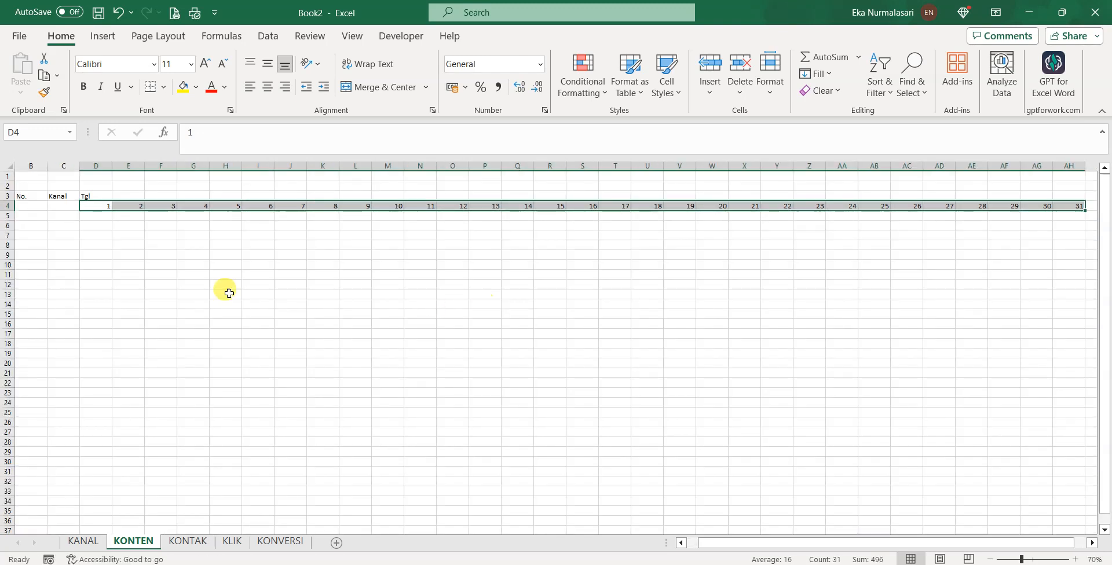
pyautogui.click(88, 197)
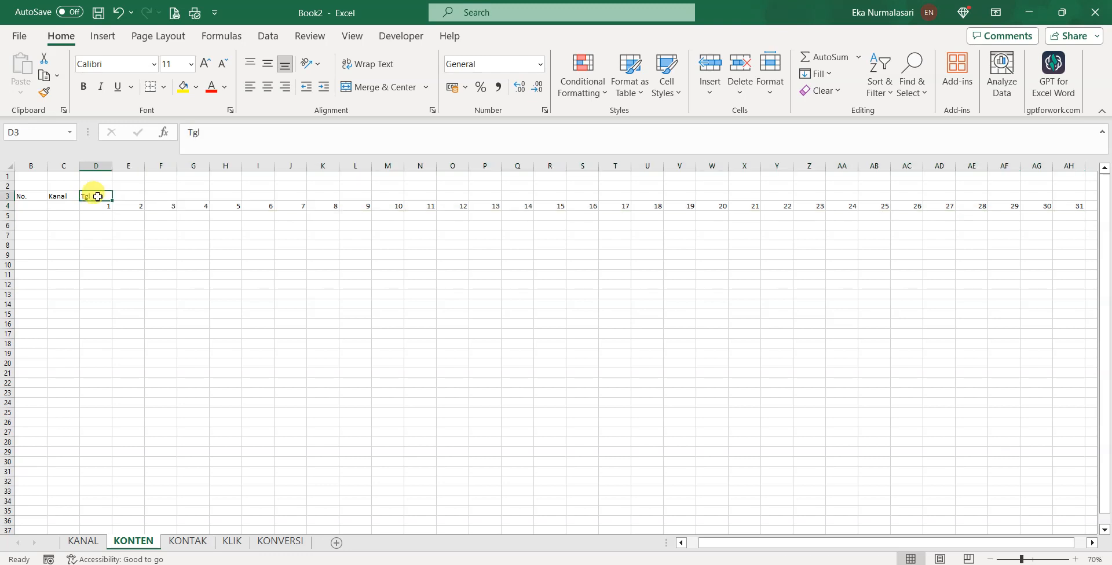
# Merge and center the No. and Kanal headers over rows 3–4
pyautogui.moveTo(112, 201); pyautogui.dragTo(1072, 202)
pyautogui.moveTo(873, 546); pyautogui.dragTo(858, 545)
pyautogui.moveTo(67, 207); pyautogui.dragTo(328, 116)
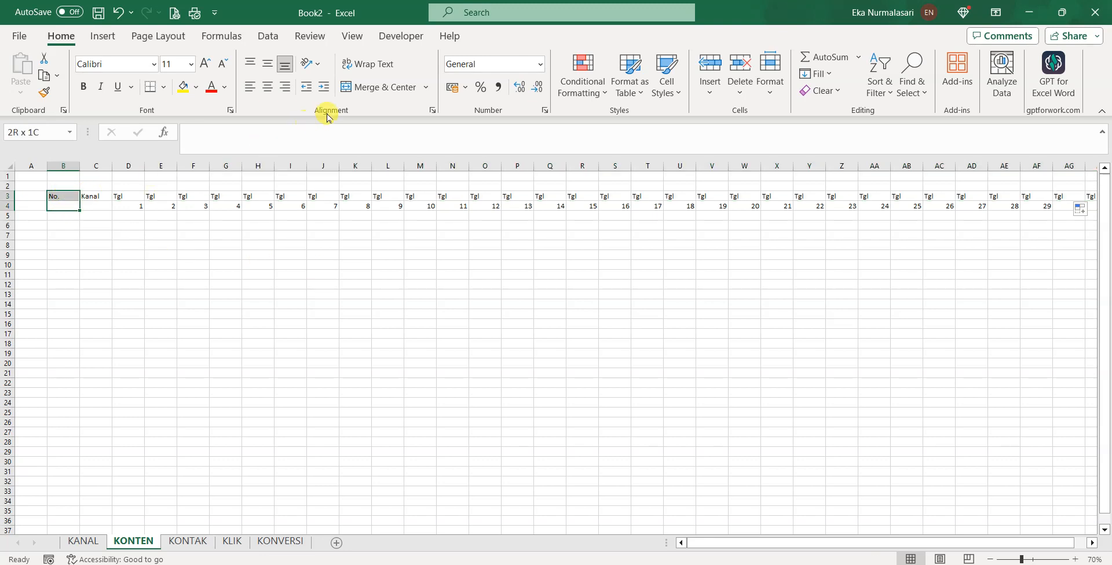
pyautogui.click(348, 87)
pyautogui.moveTo(91, 197)
pyautogui.mouseDown()
pyautogui.moveTo(99, 212)
pyautogui.moveTo(101, 200)
pyautogui.mouseUp()
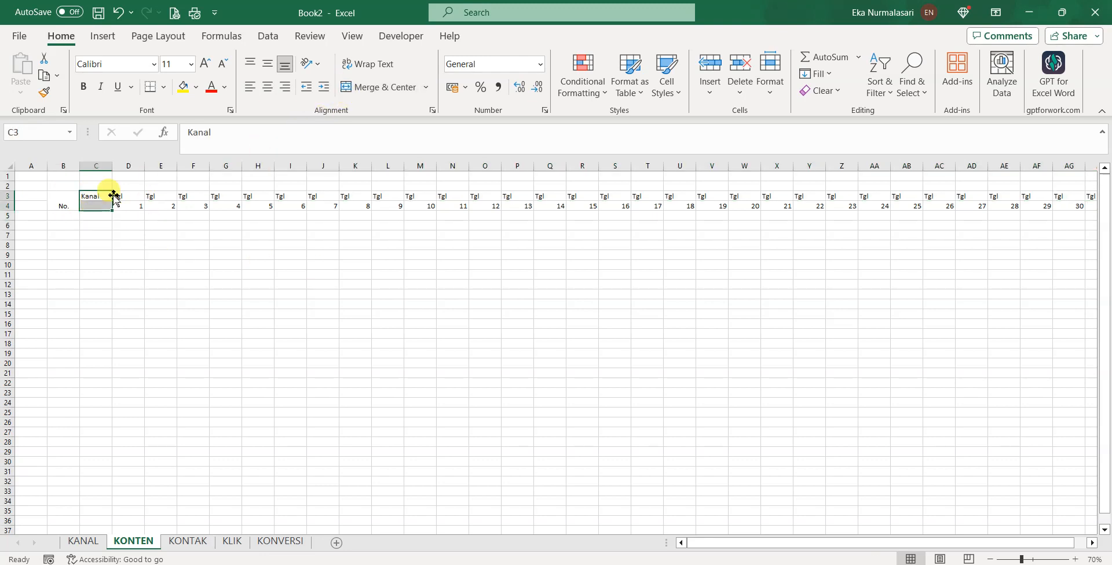
pyautogui.click(373, 87)
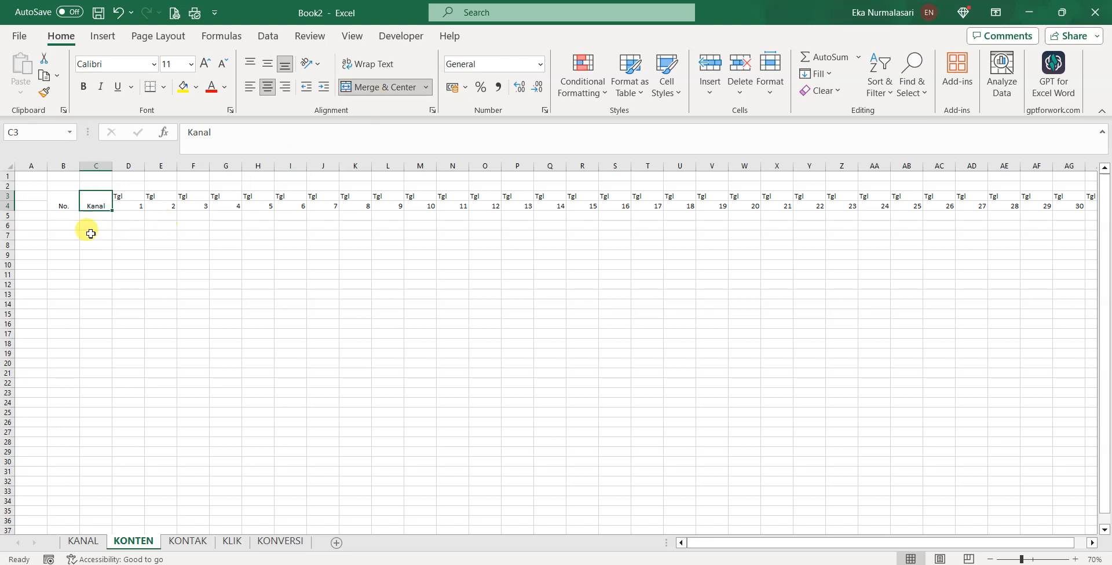
# Center all sheet contents both horizontally and vertically
pyautogui.click(11, 167)
pyautogui.click(267, 87)
pyautogui.click(265, 64)
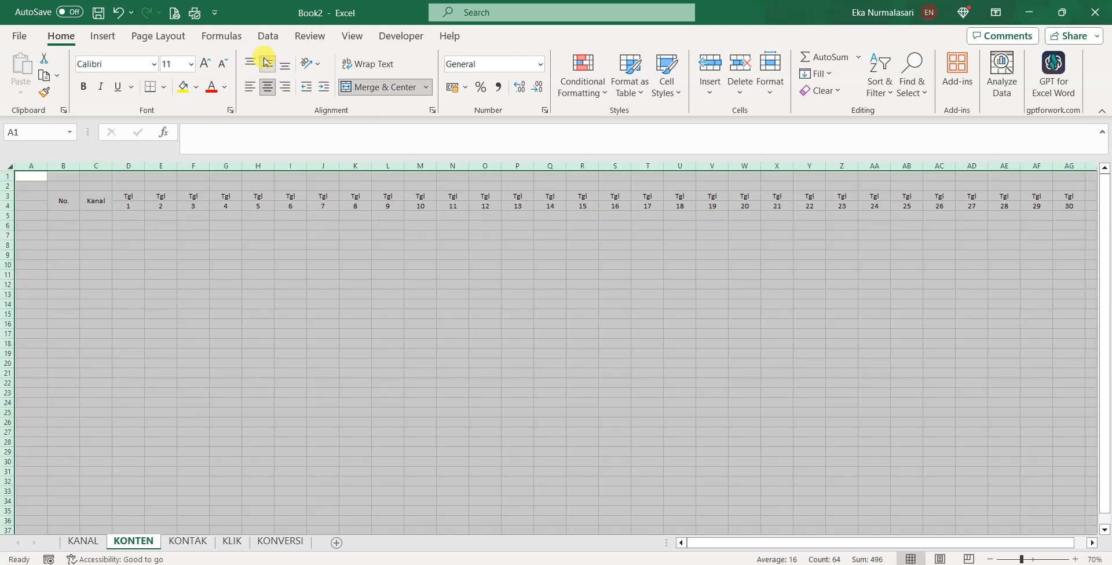
pyautogui.click(191, 254)
# Merge the Tgl header across D3:AH3, accepting the warning that only one value is kept
pyautogui.click(134, 199)
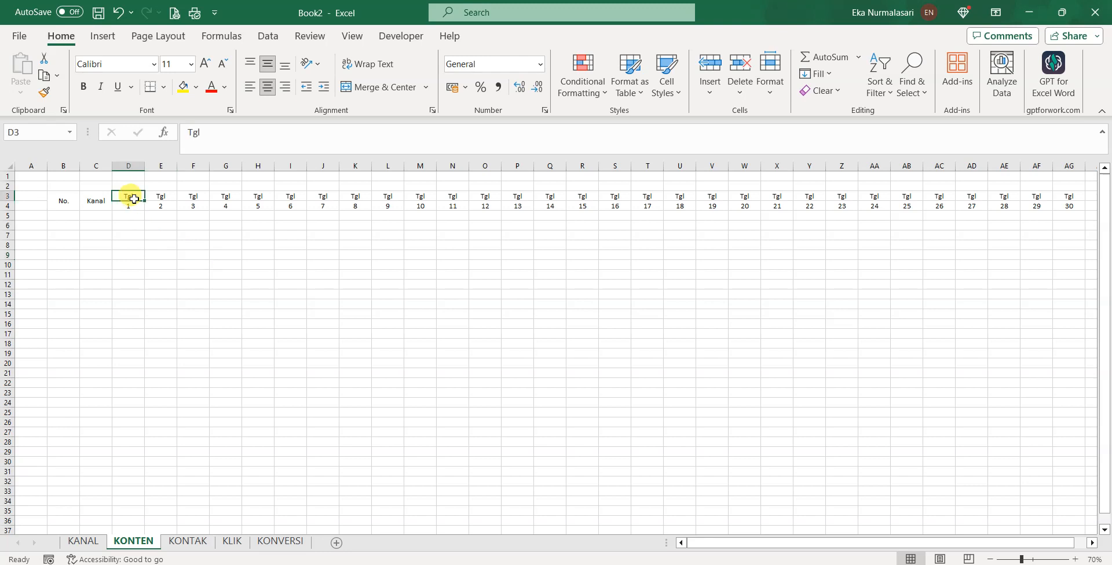
pyautogui.moveTo(134, 200); pyautogui.dragTo(1037, 194)
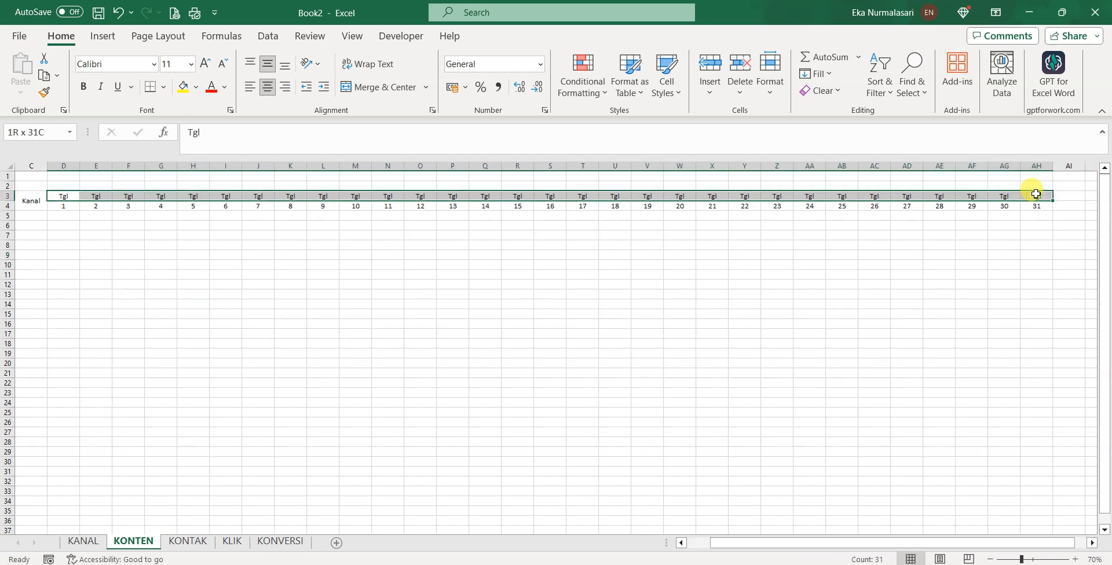
pyautogui.click(377, 87)
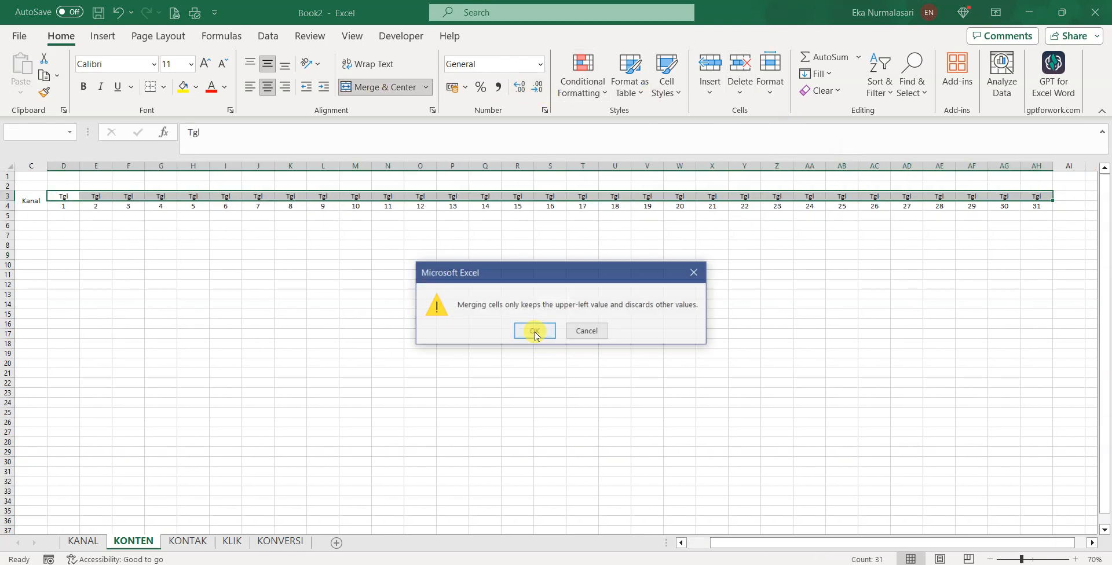
pyautogui.click(536, 331)
pyautogui.click(385, 311)
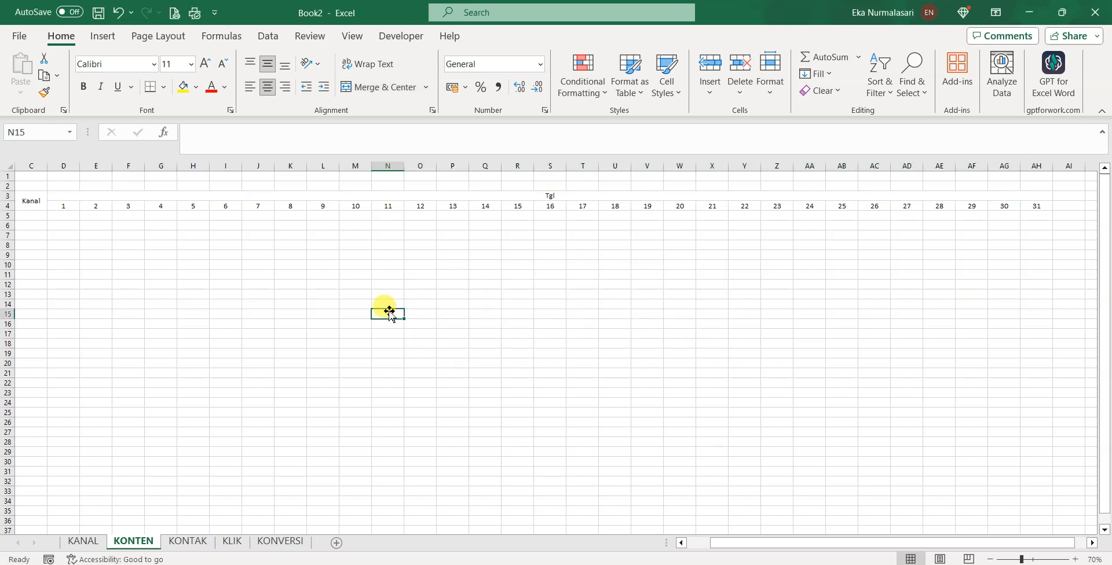
# Narrow the day columns D through AH to a compact width, and narrow column B
pyautogui.moveTo(704, 173); pyautogui.dragTo(1029, 188)
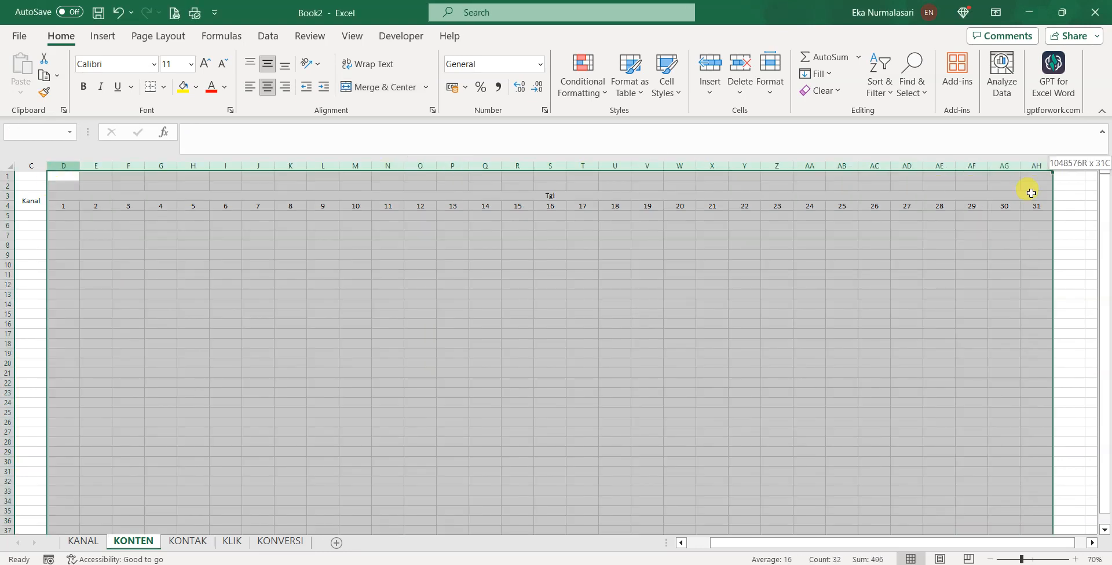
pyautogui.moveTo(79, 165); pyautogui.dragTo(63, 166)
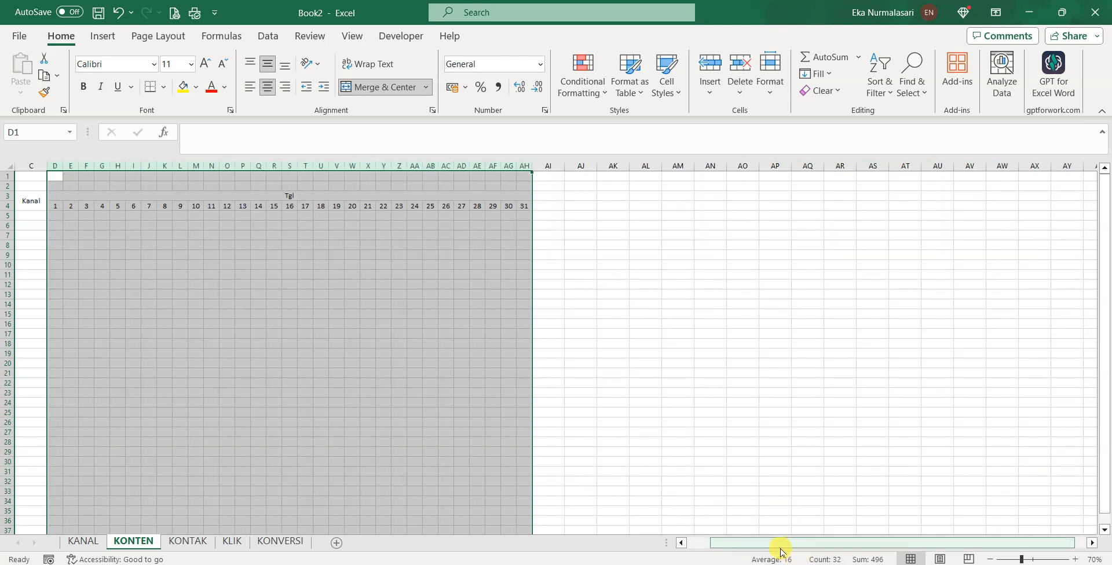
pyautogui.moveTo(777, 544); pyautogui.dragTo(753, 543)
pyautogui.scroll(1, 226, 314)
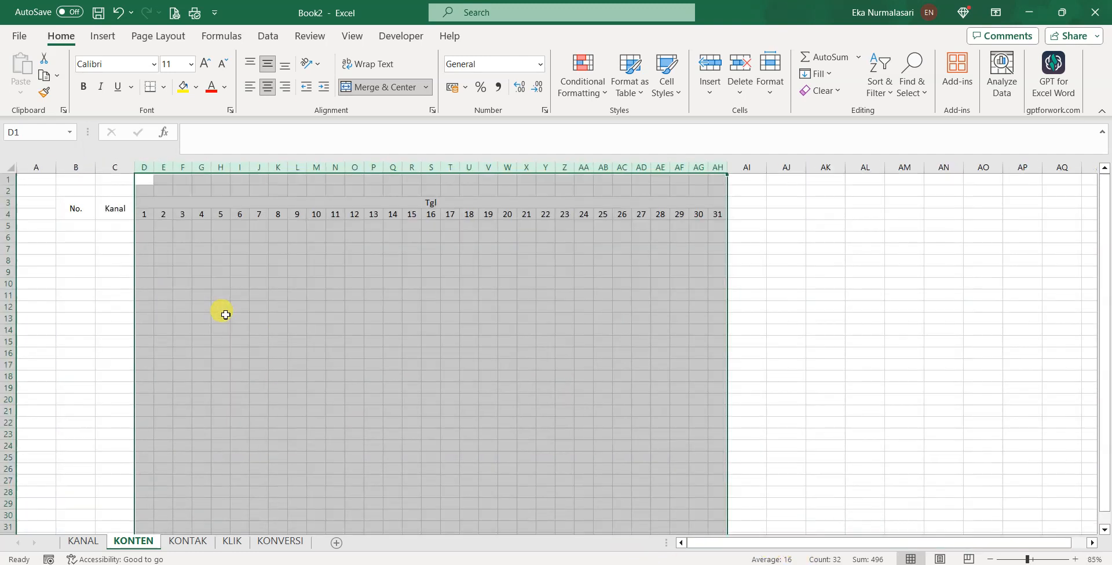
pyautogui.moveTo(95, 168); pyautogui.dragTo(74, 168)
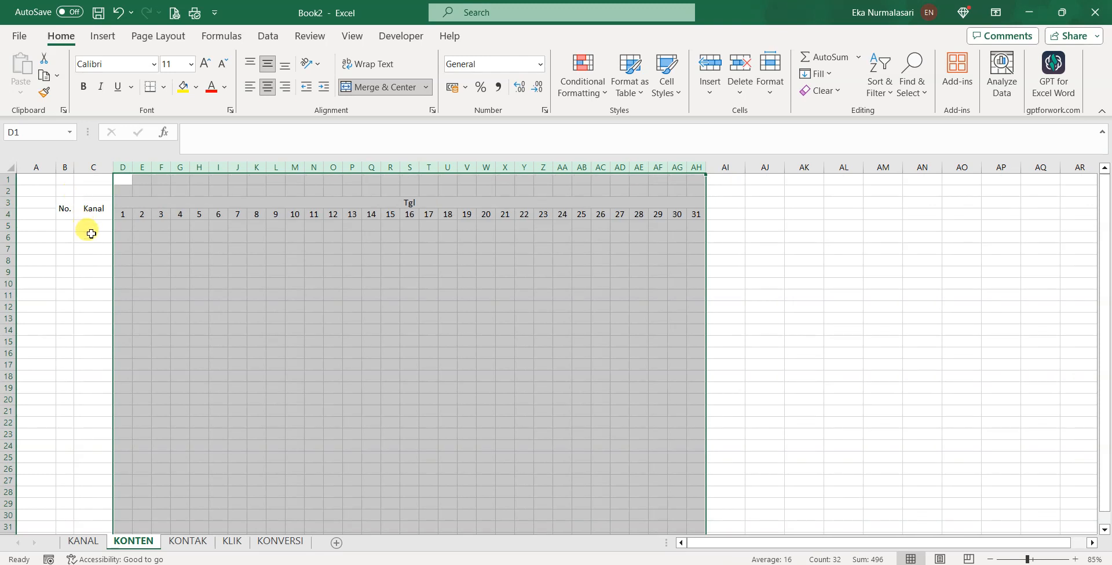
# Enter row 5 as No. 1 with channel FB, and type Story Wa below FB
pyautogui.click(83, 228)
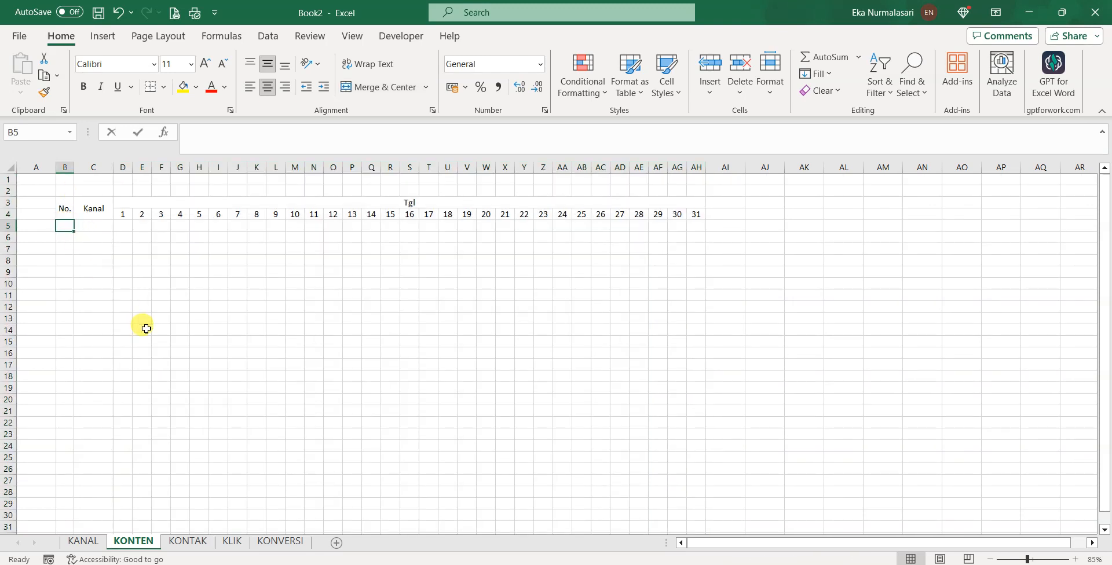
pyautogui.write('1')
pyautogui.press('Tab')
pyautogui.write('F')
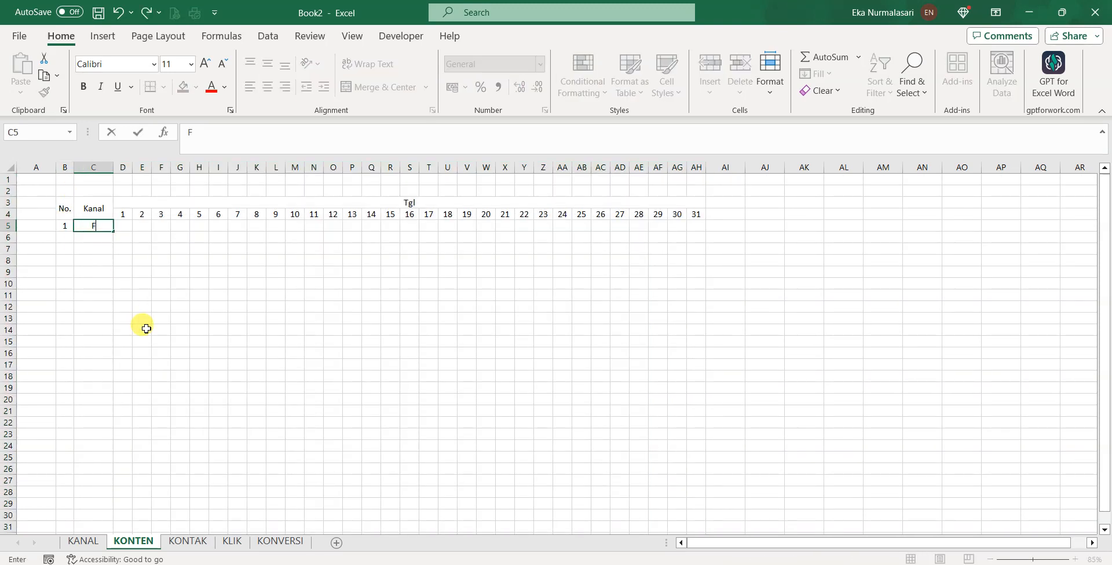
pyautogui.press('Return')
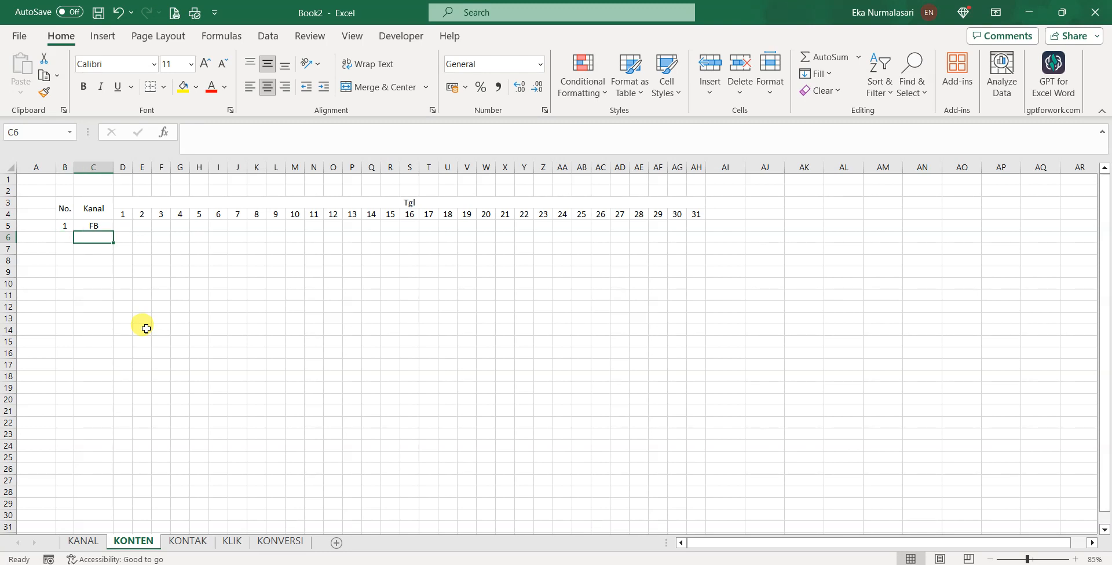
pyautogui.write('St')
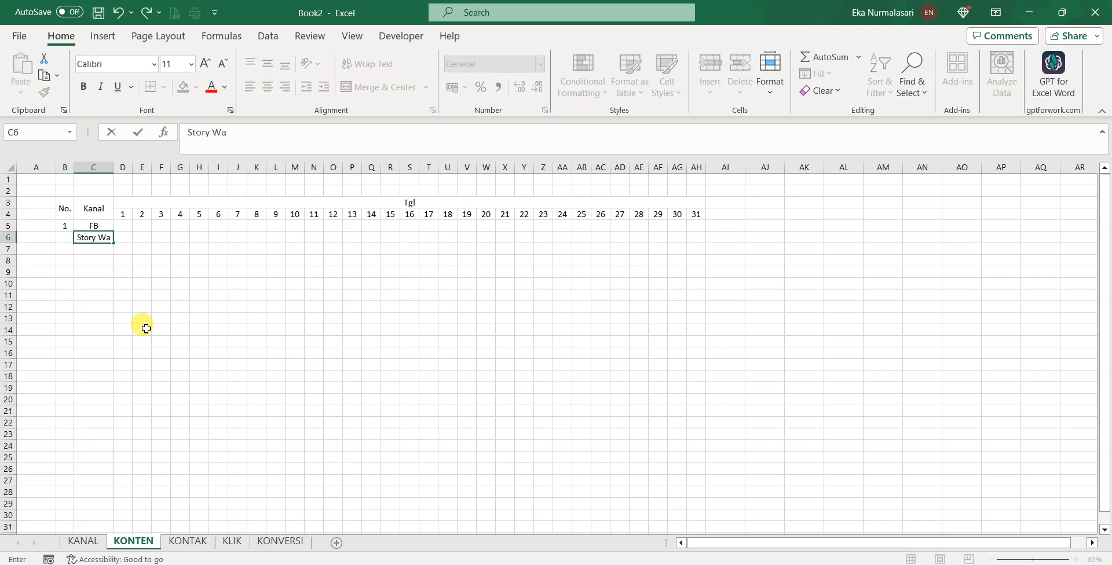
pyautogui.write('ory Wa')
pyautogui.click(146, 329)
# Number rows 6 and 7 as 2 and 3, add channel YT, and select D5:AH7
pyautogui.click(64, 238)
pyautogui.write('2')
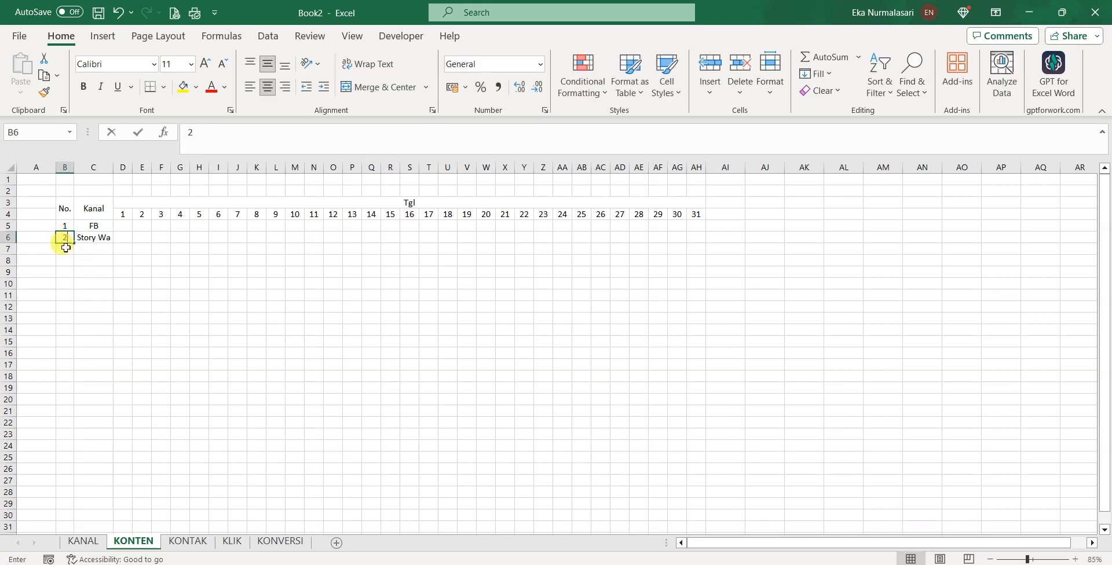
pyautogui.press('Return')
pyautogui.write('3')
pyautogui.press('Tab')
pyautogui.write('Y')
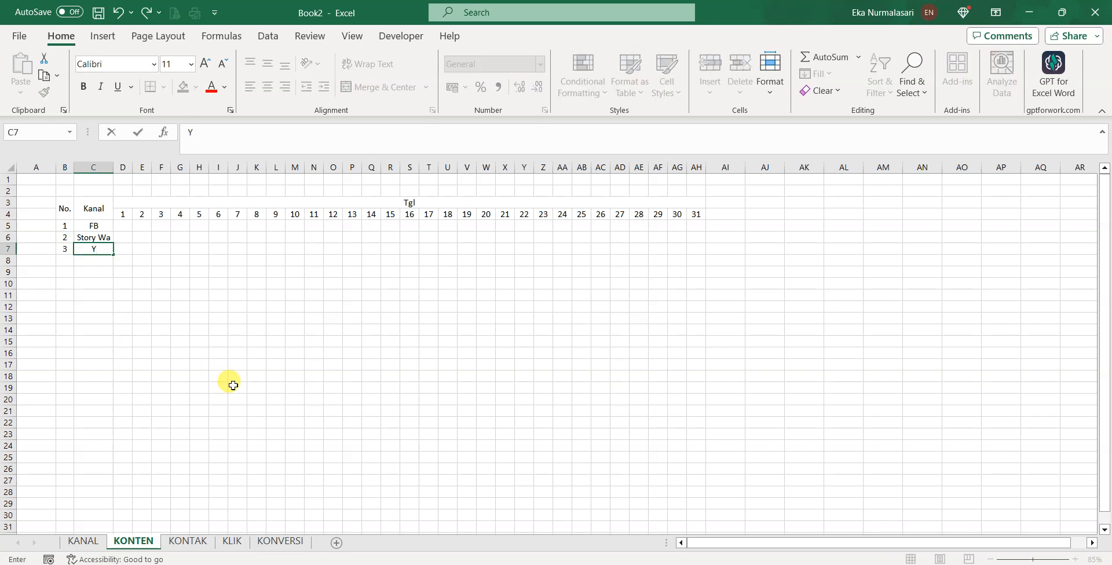
pyautogui.write('T')
pyautogui.press('Return')
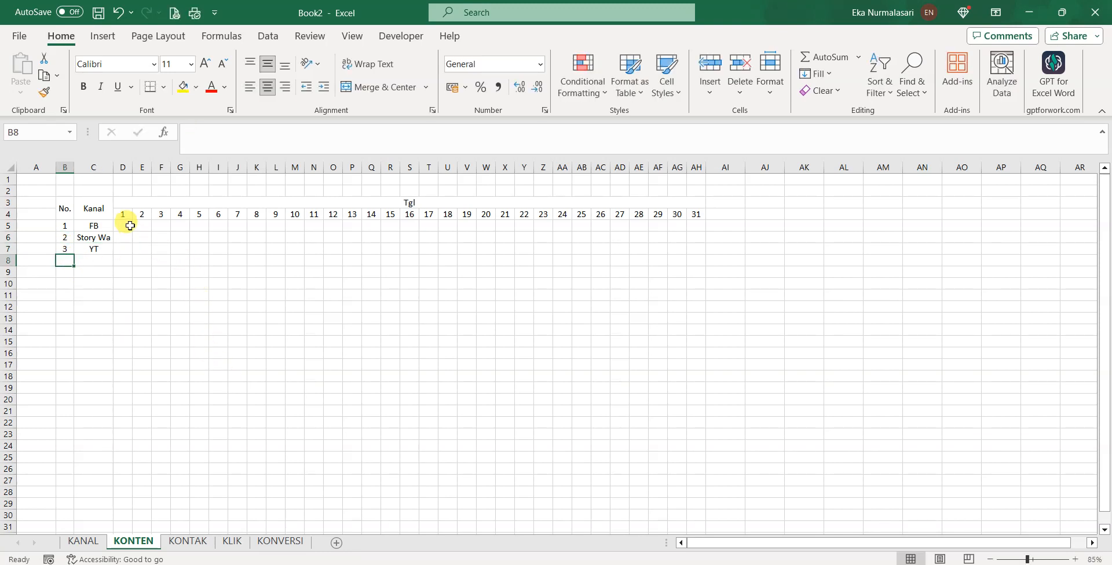
pyautogui.moveTo(123, 226); pyautogui.dragTo(693, 249)
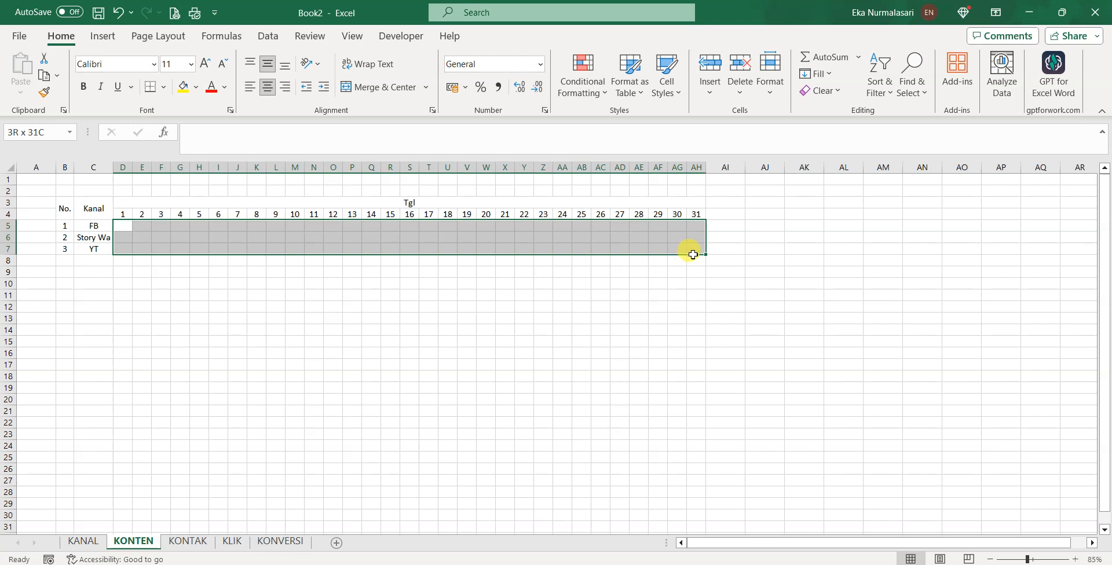
pyautogui.scroll(1, 293, 341)
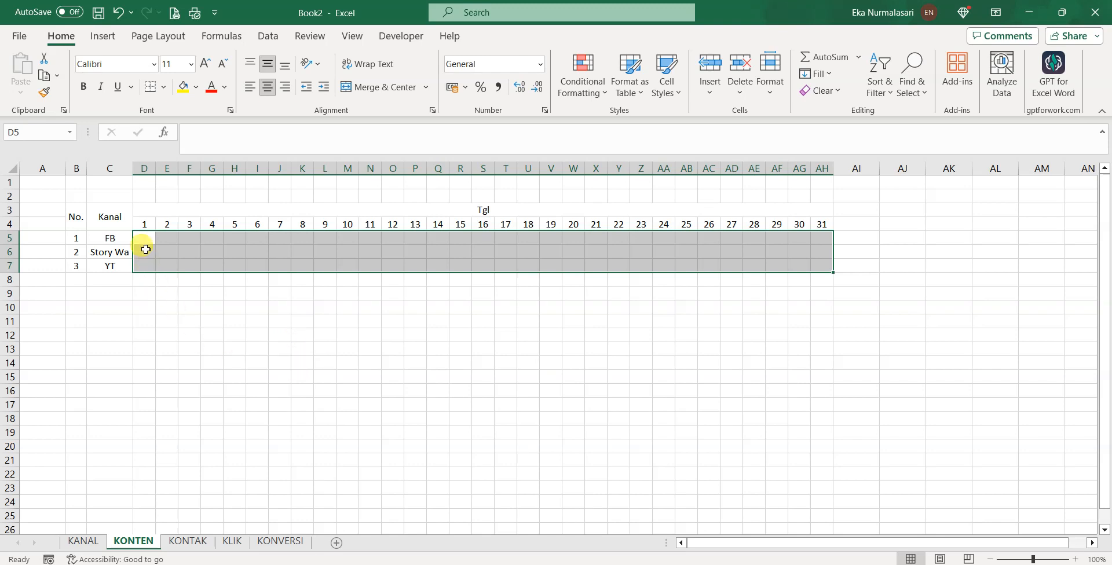
# Select cell D5 and dismiss the save prompt without saving
pyautogui.click(119, 238)
pyautogui.click(143, 237)
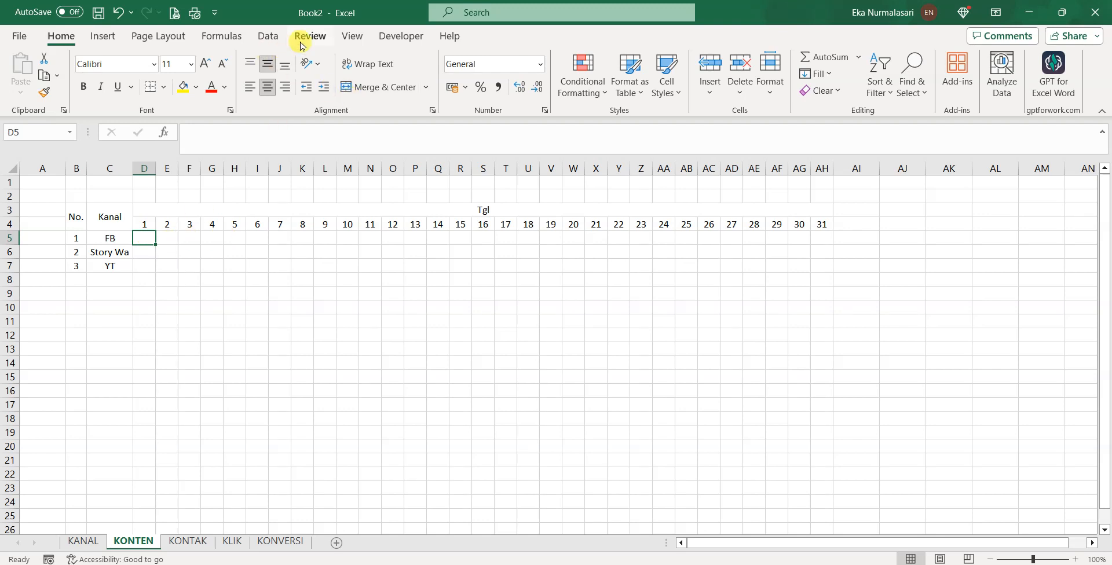
pyautogui.hotkey('ctrl', 's')
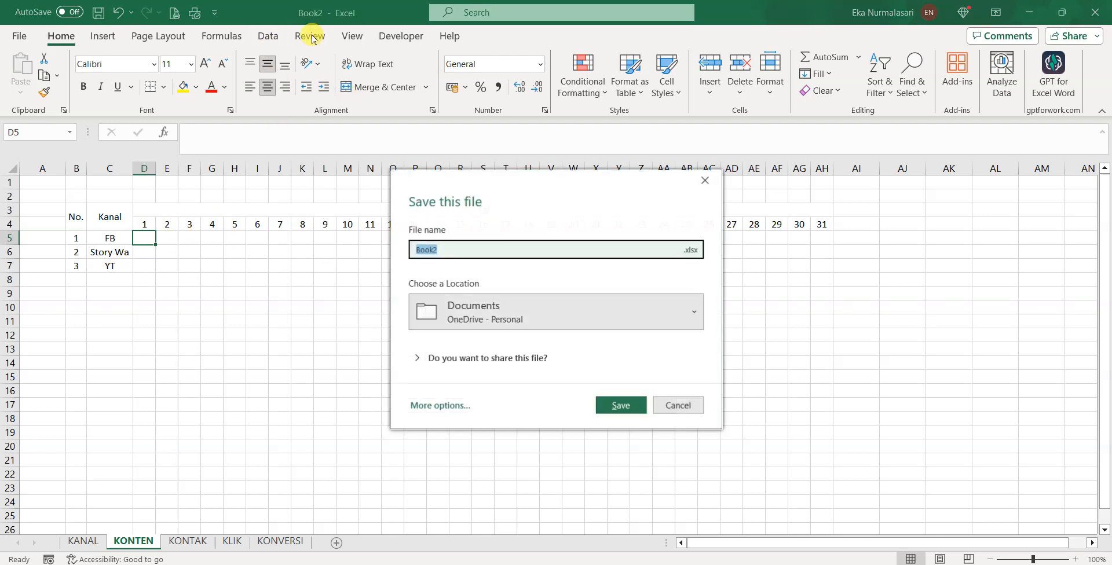
pyautogui.click(681, 405)
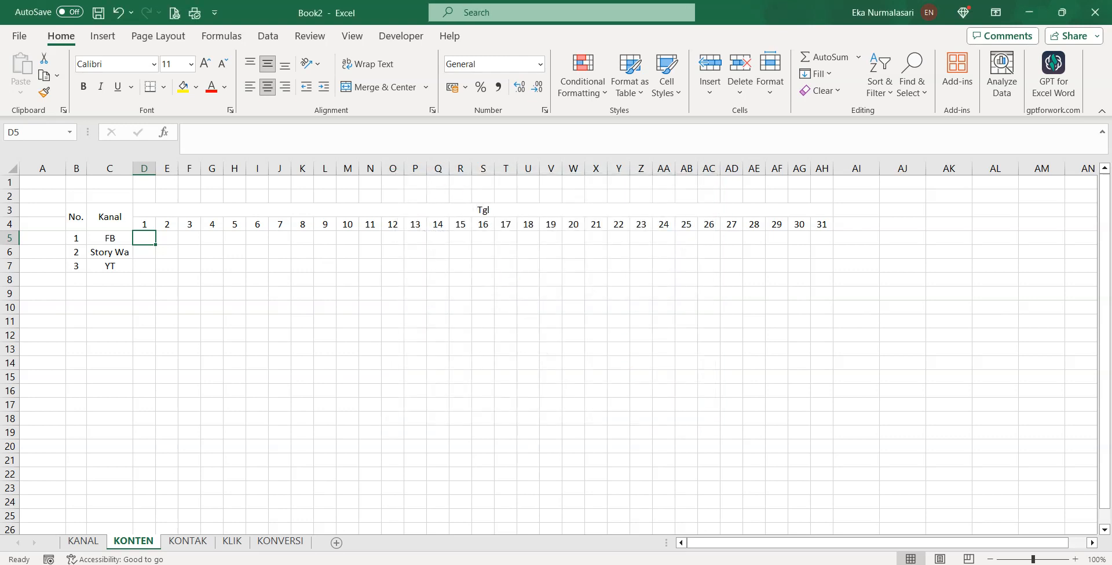
# Post the comment 'Doa awal bulan' on D5 from the Review tools
pyautogui.click(351, 36)
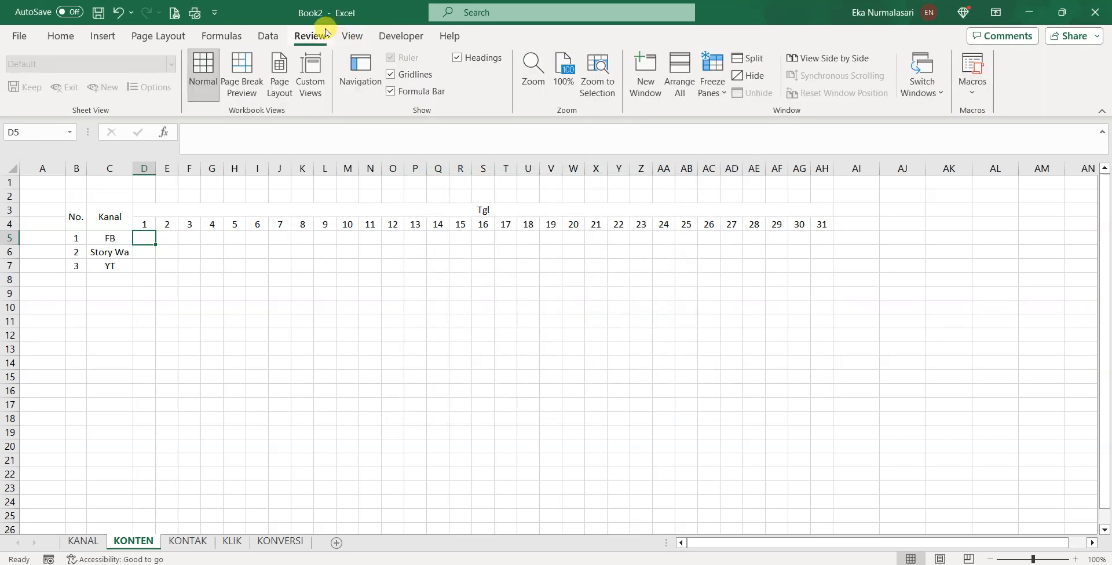
pyautogui.click(325, 33)
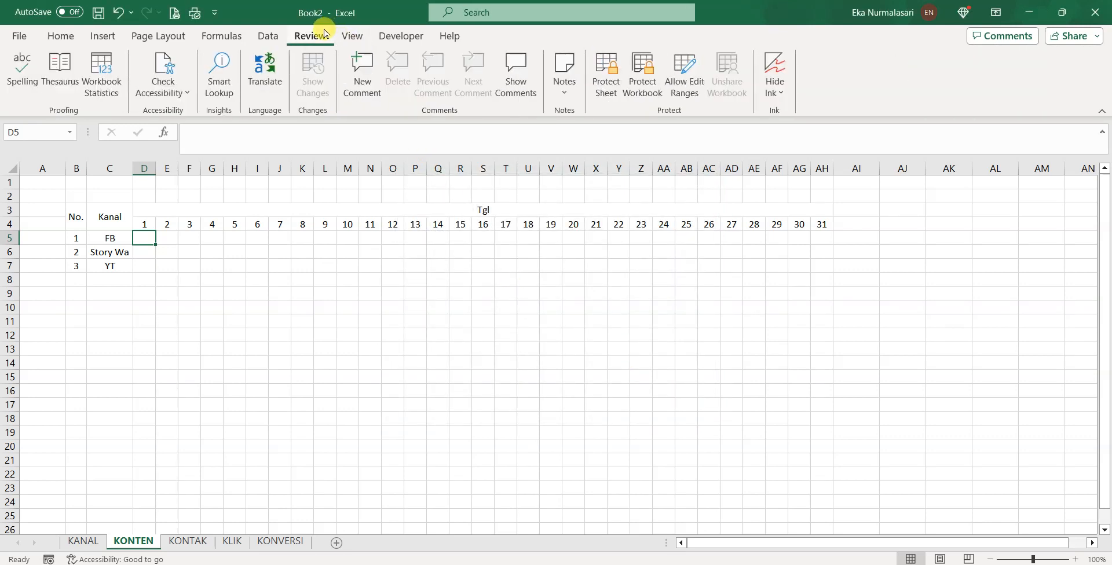
pyautogui.click(362, 84)
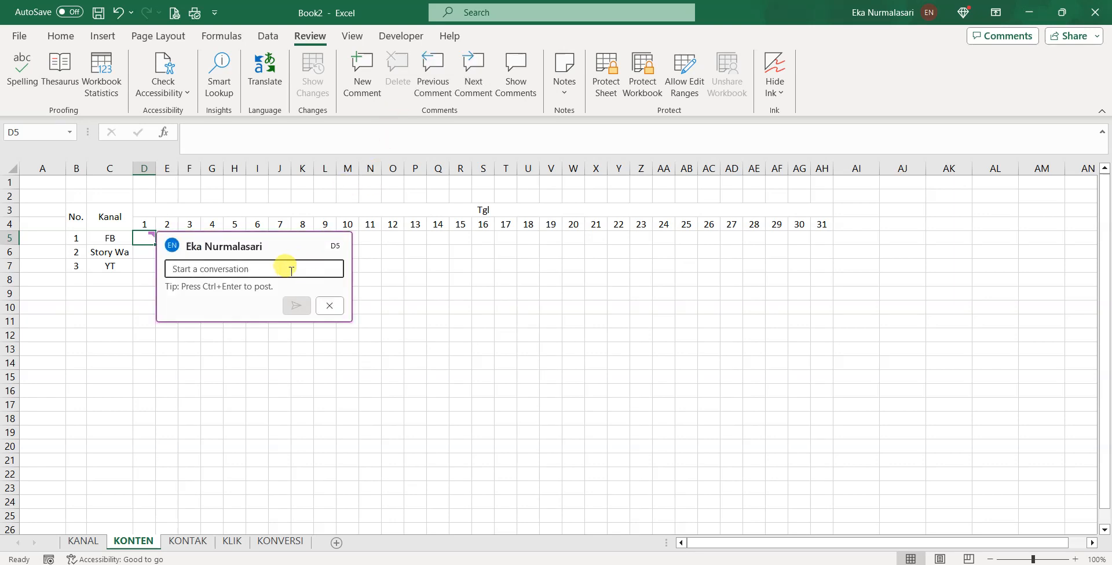
pyautogui.write('Doa awal')
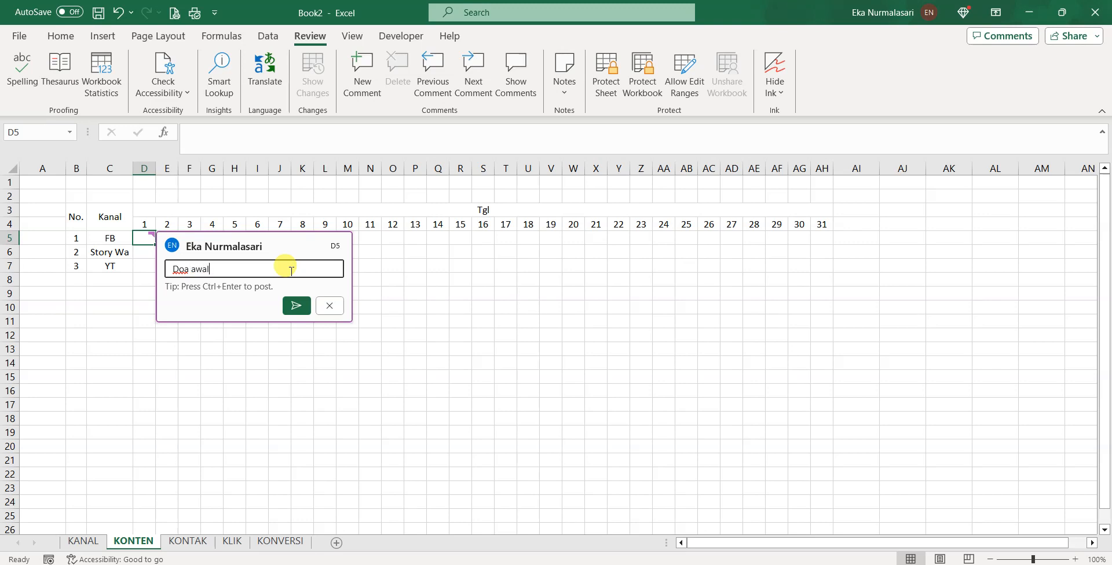
pyautogui.write(' bulan')
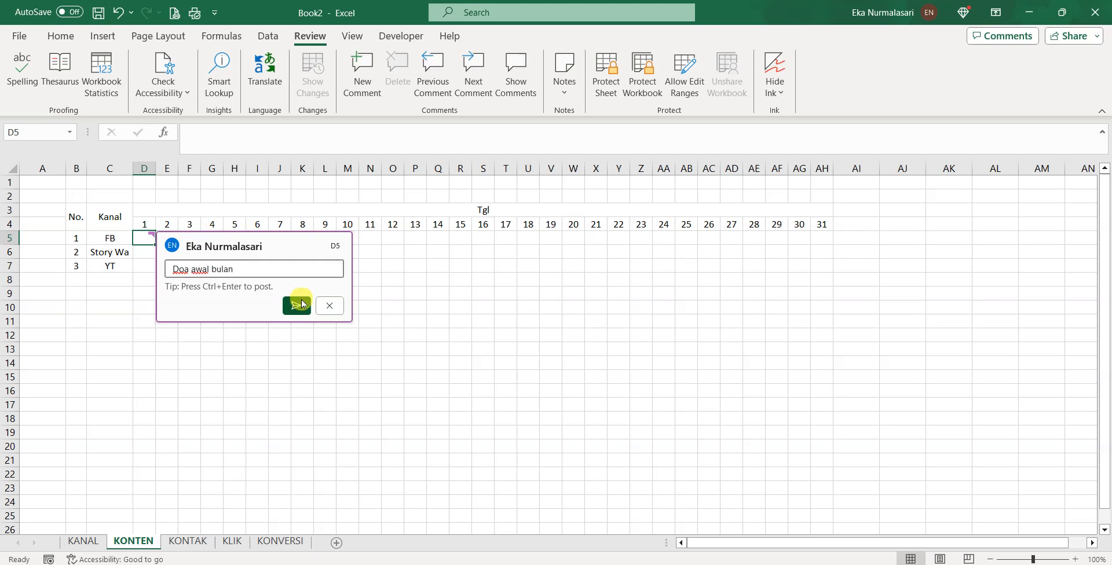
pyautogui.click(297, 305)
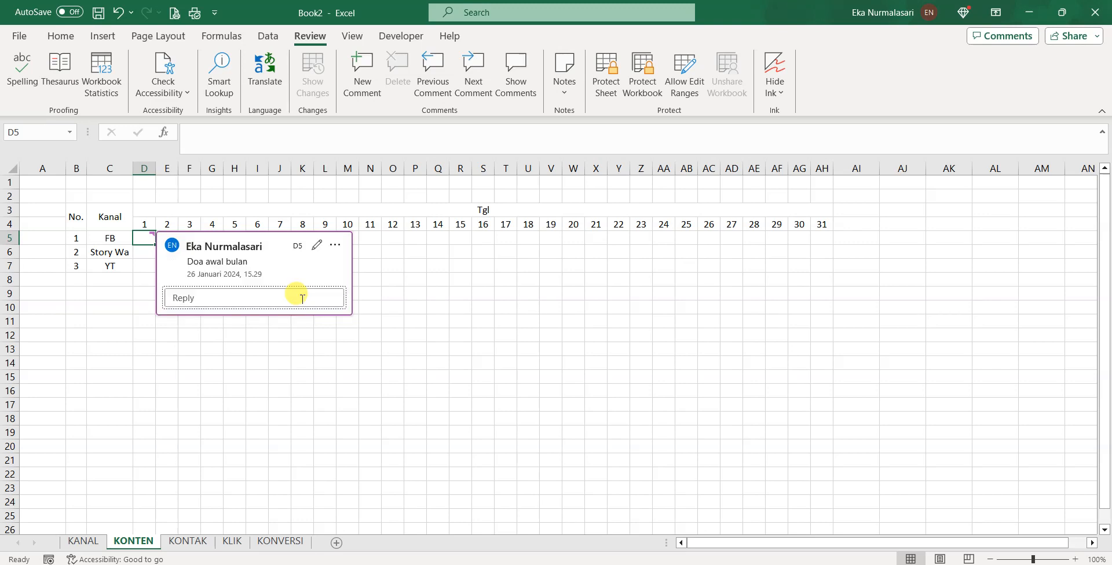
pyautogui.click(396, 304)
# Reselect D5 to check its comment, then click away from it
pyautogui.click(148, 244)
pyautogui.scroll(3, 241, 308)
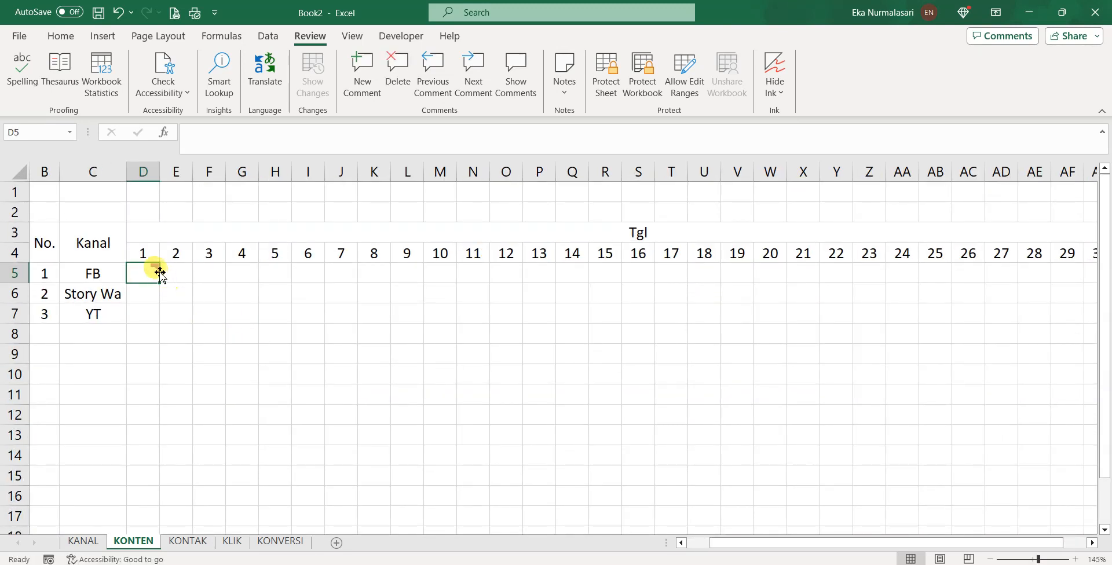
pyautogui.moveTo(167, 282)
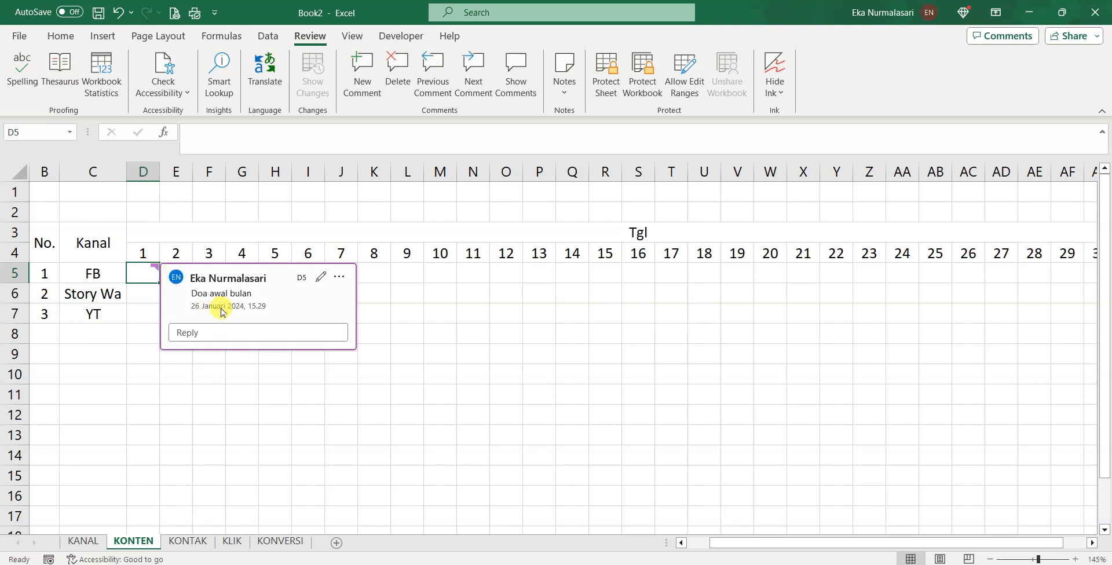
pyautogui.click(434, 292)
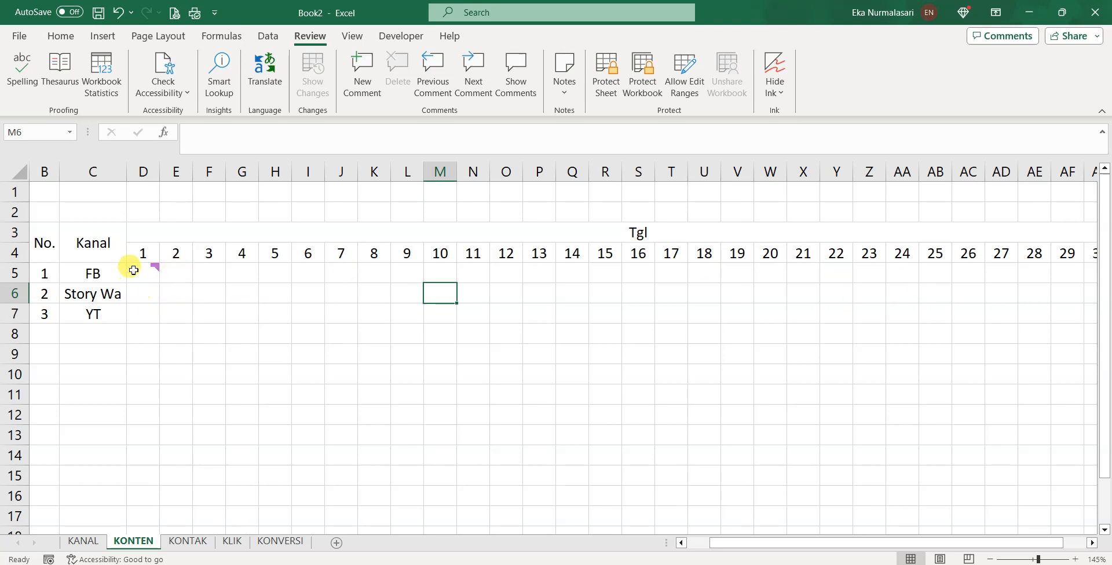
pyautogui.click(316, 374)
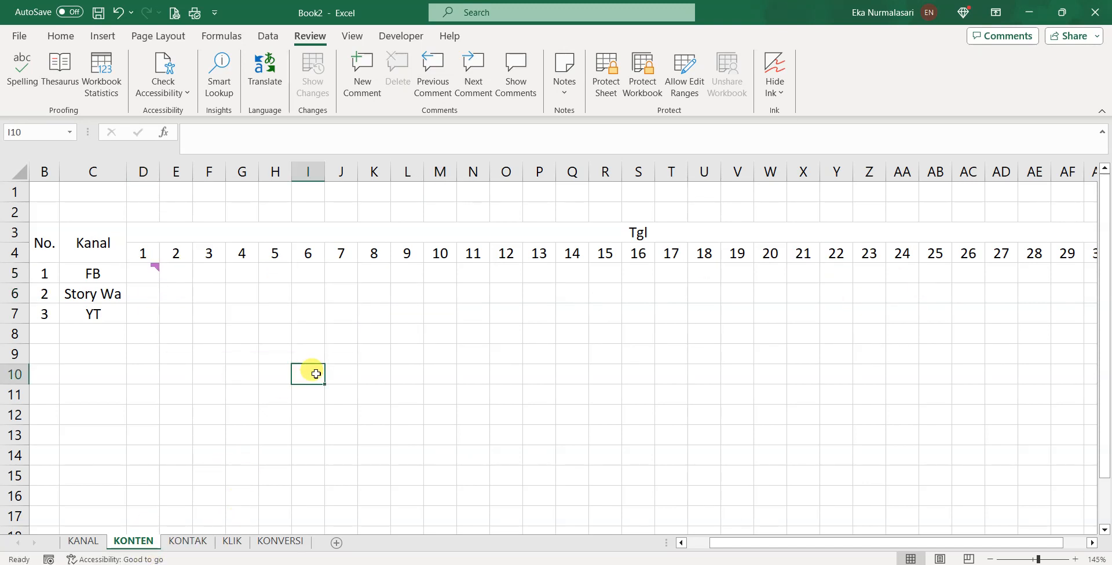
pyautogui.scroll(-1, 228, 335)
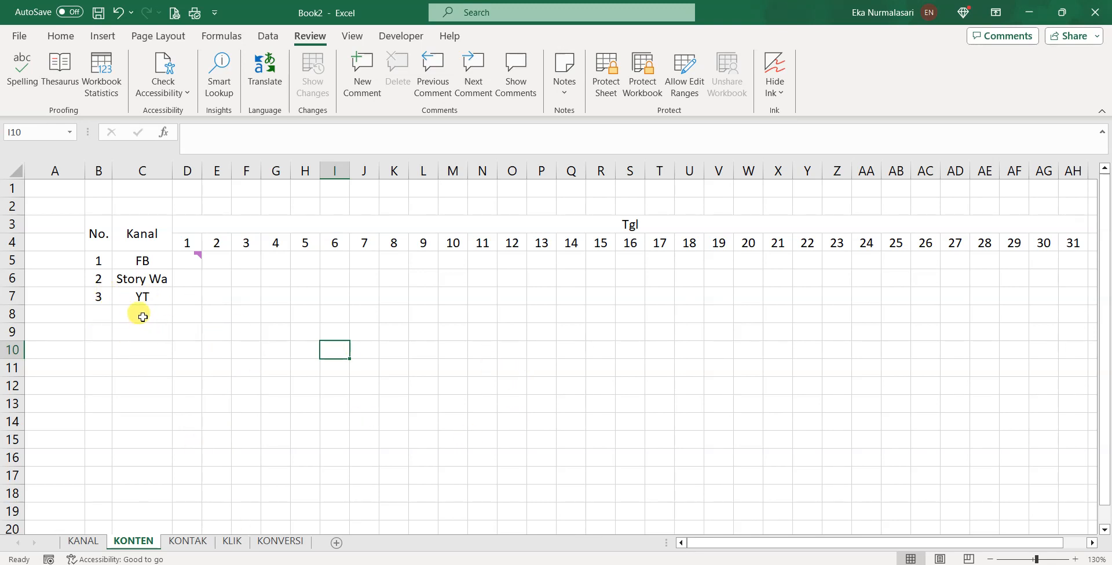
# Add channels 4 IG and 5 Tiktok in B8:C9 on the KONTEN sheet
pyautogui.click(95, 545)
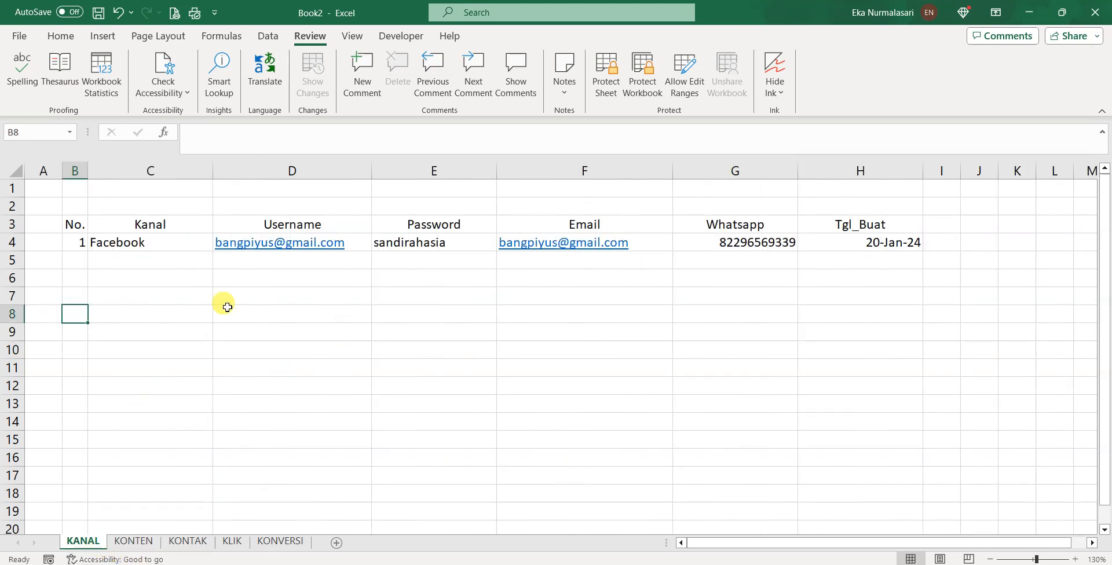
pyautogui.click(132, 544)
pyautogui.click(99, 311)
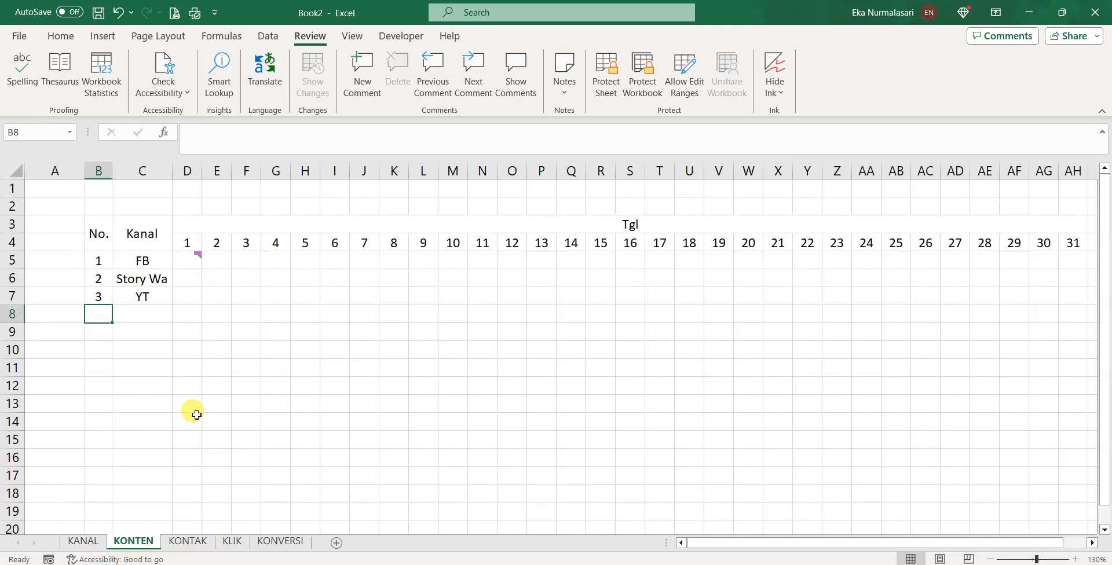
pyautogui.write('4')
pyautogui.press('Tab')
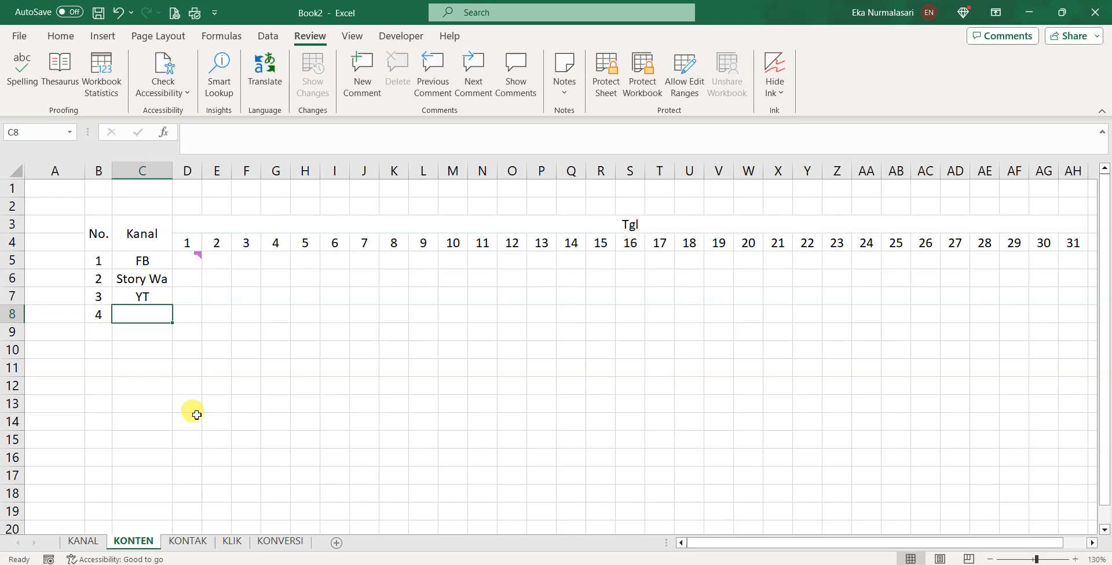
pyautogui.write('IG')
pyautogui.press('Return')
pyautogui.write('5')
pyautogui.press('Tab')
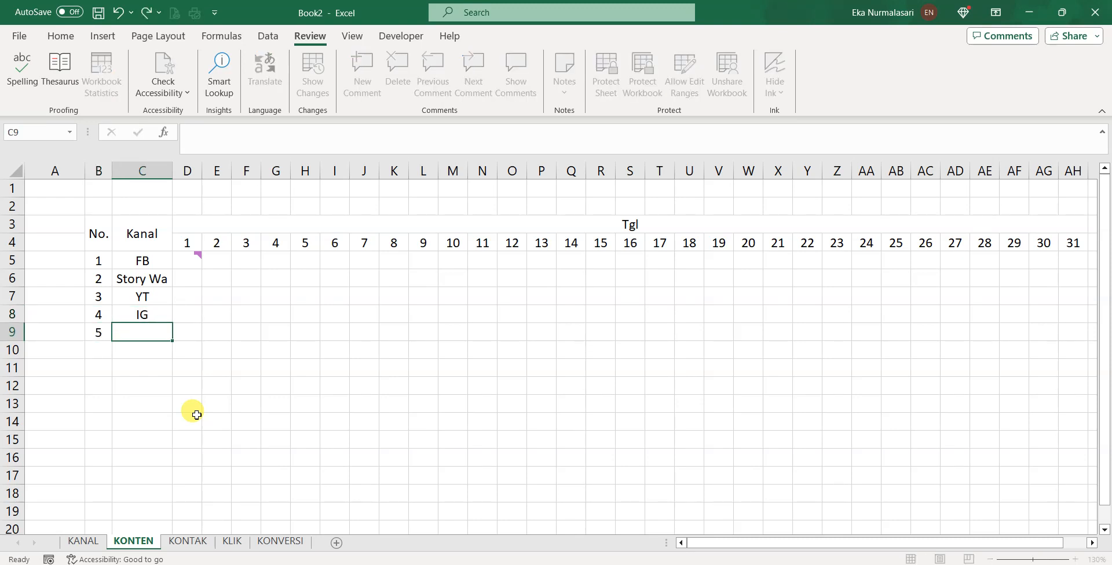
pyautogui.write('Tiko')
pyautogui.write('ok')
pyautogui.press('Return')
# View and dismiss the D5 comment, then select M5, FB's day-10 slot
pyautogui.click(191, 261)
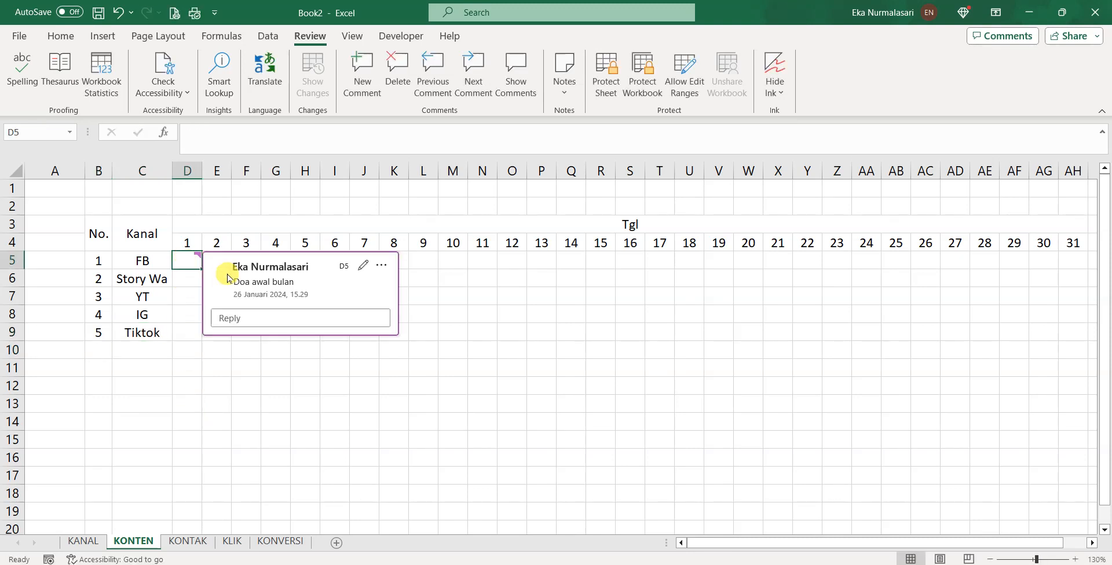
pyautogui.click(481, 277)
pyautogui.click(217, 262)
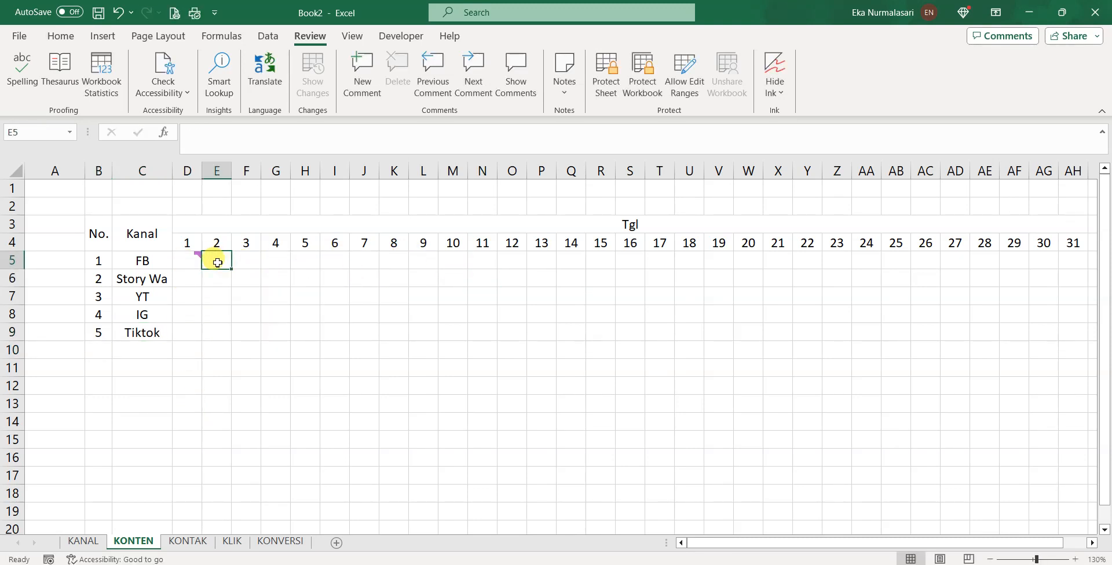
pyautogui.click(194, 261)
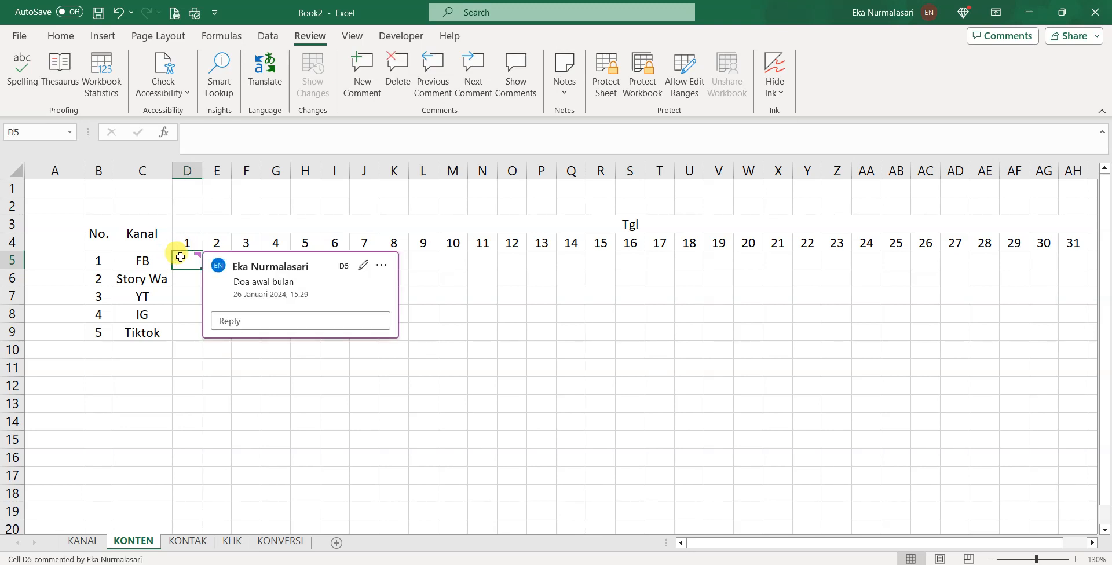
pyautogui.click(568, 277)
pyautogui.click(451, 260)
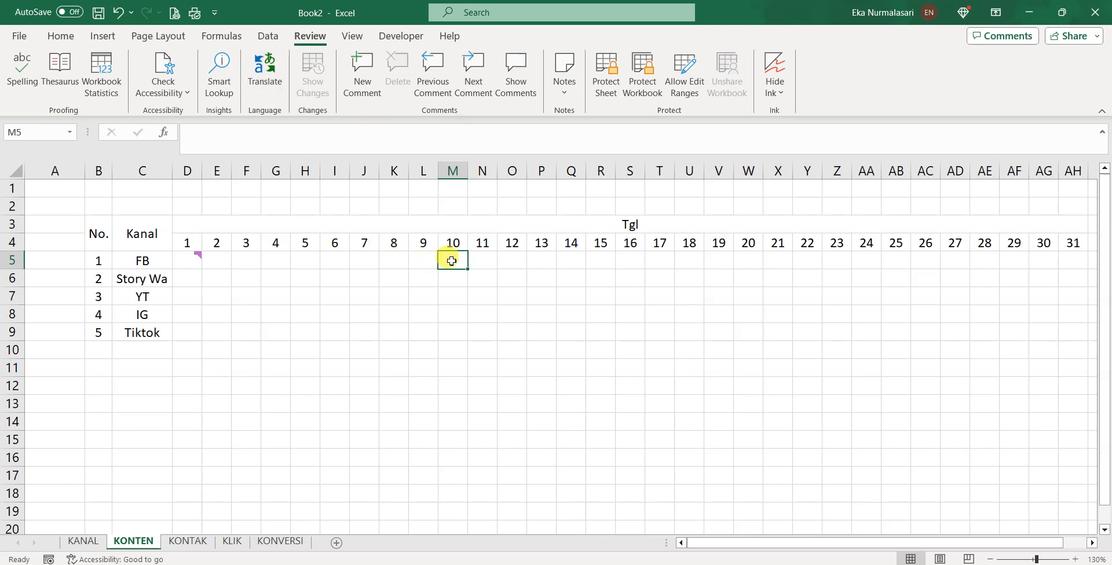
# Enter 'Tawarkan Promo Bulan ini' in cell M5
pyautogui.click(359, 139)
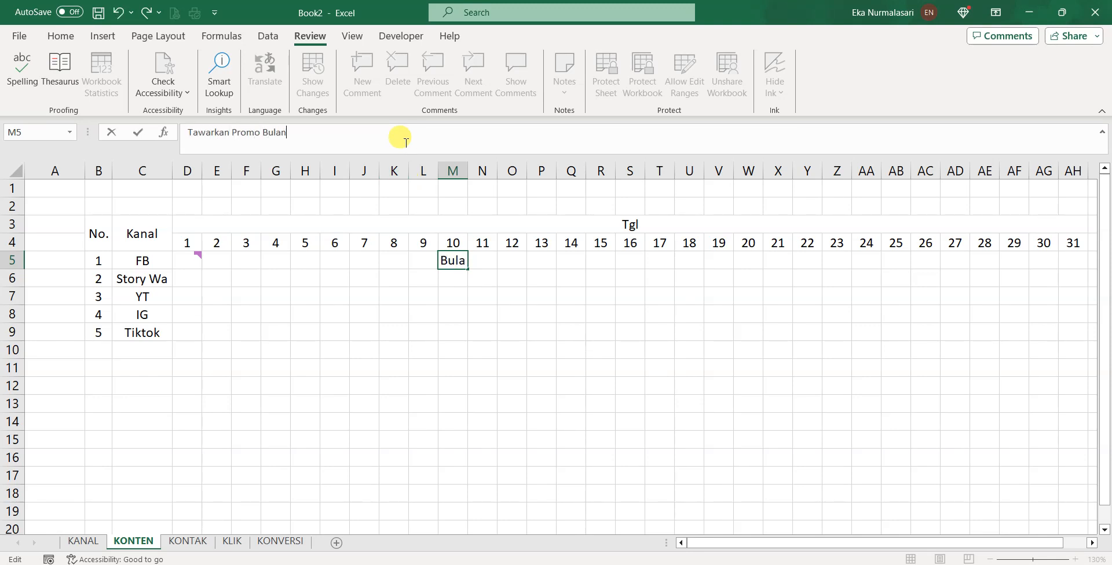
pyautogui.press('Return')
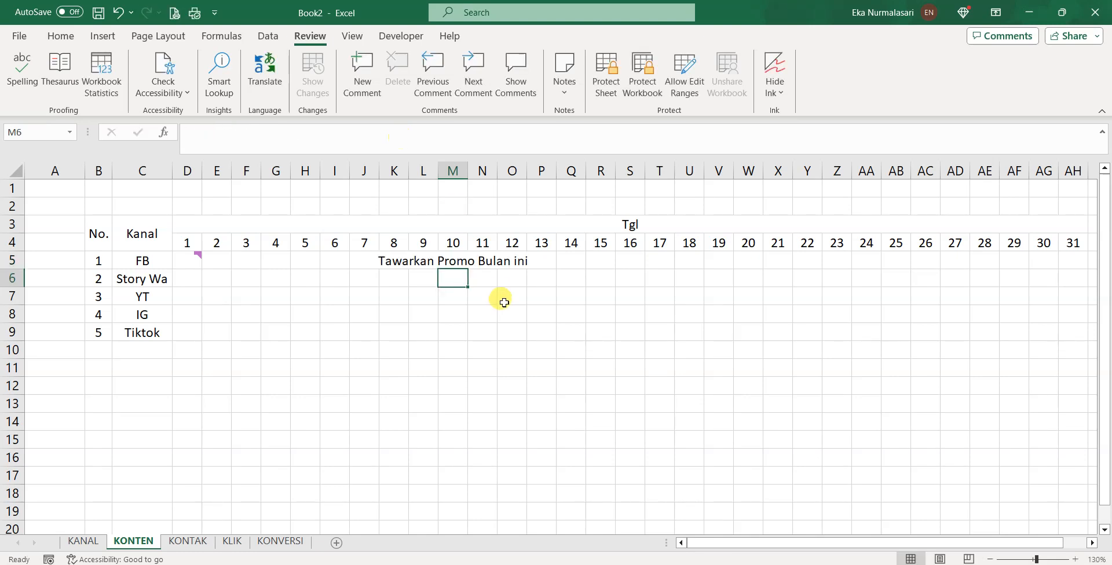
pyautogui.click(457, 264)
# Wrap the M5 text and widen column M so the promo fits
pyautogui.click(60, 36)
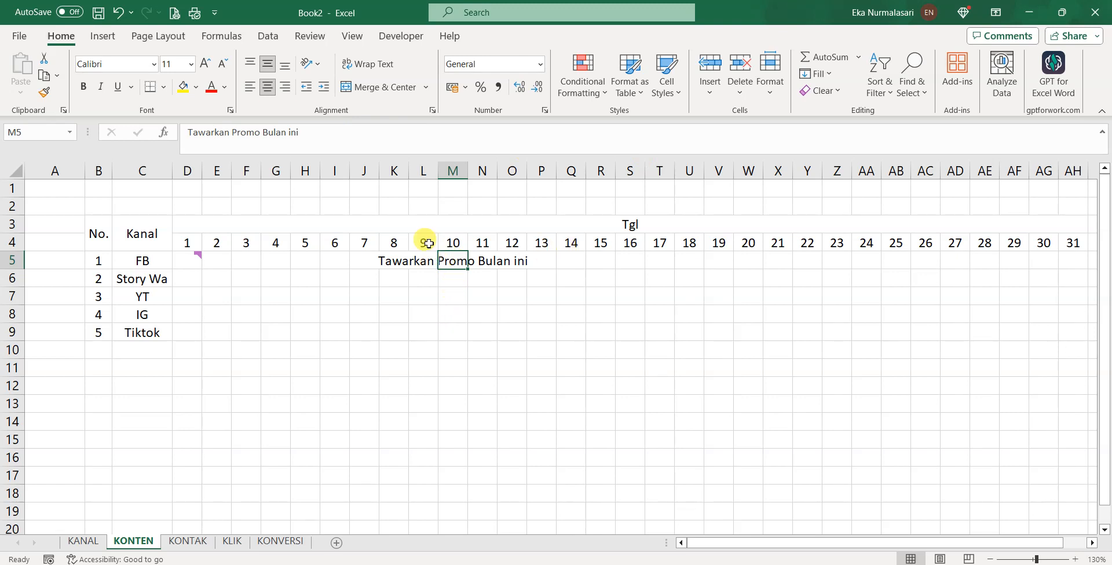
pyautogui.click(426, 90)
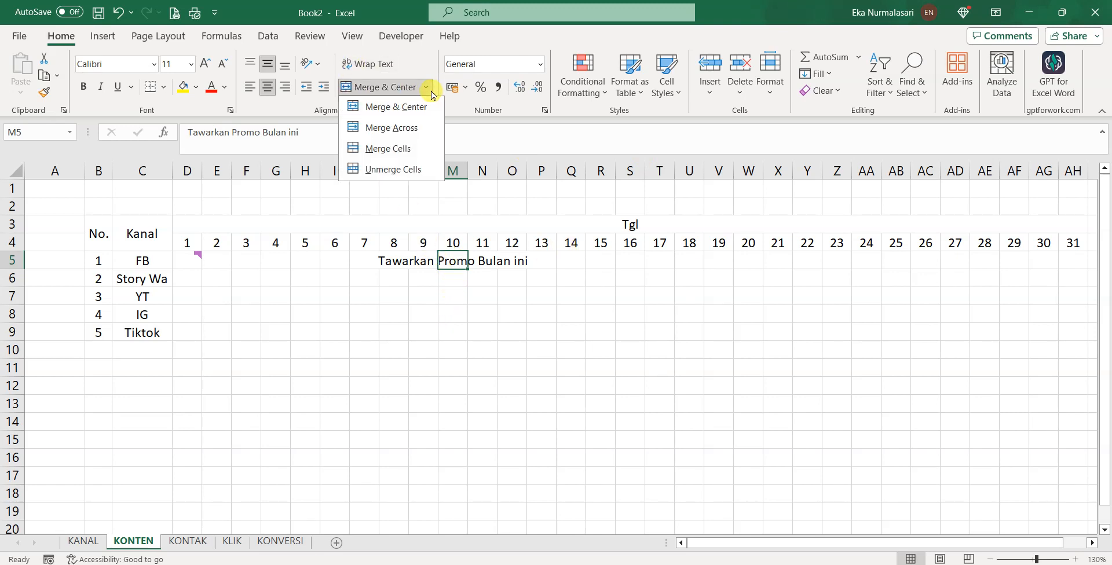
pyautogui.click(411, 169)
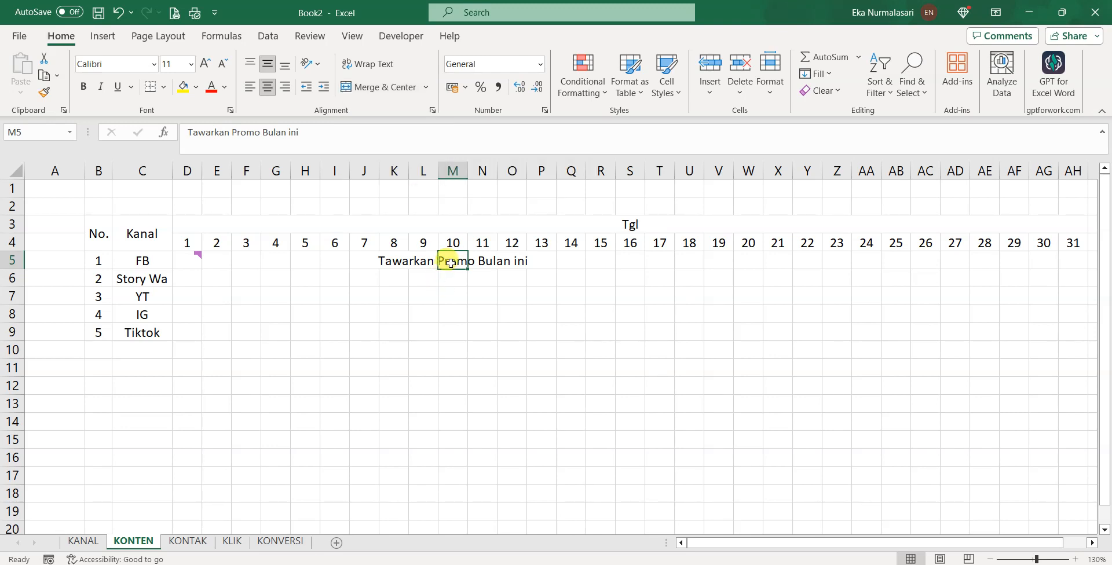
pyautogui.click(427, 88)
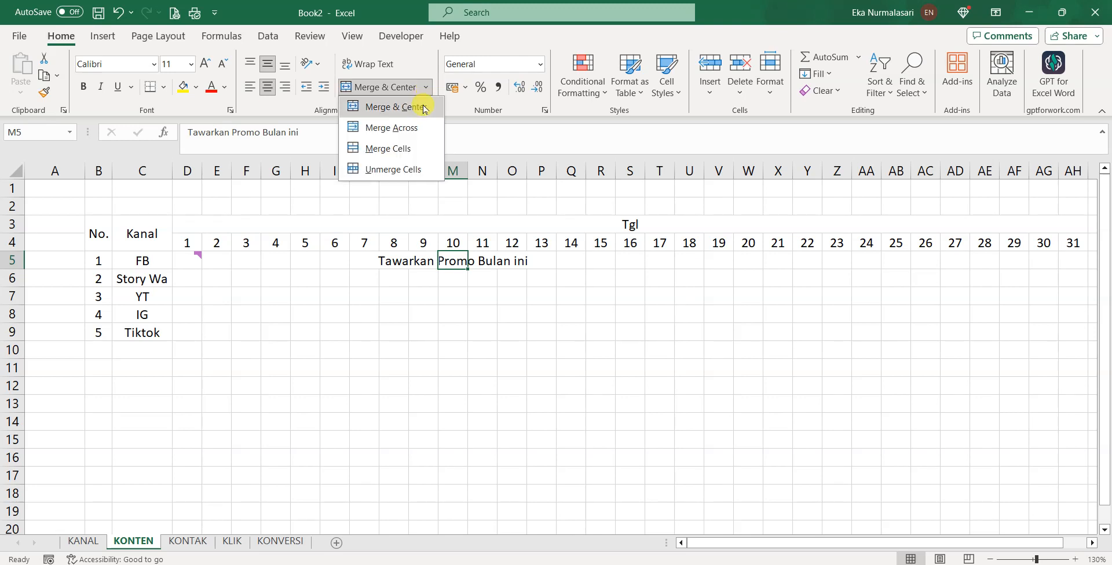
pyautogui.click(379, 69)
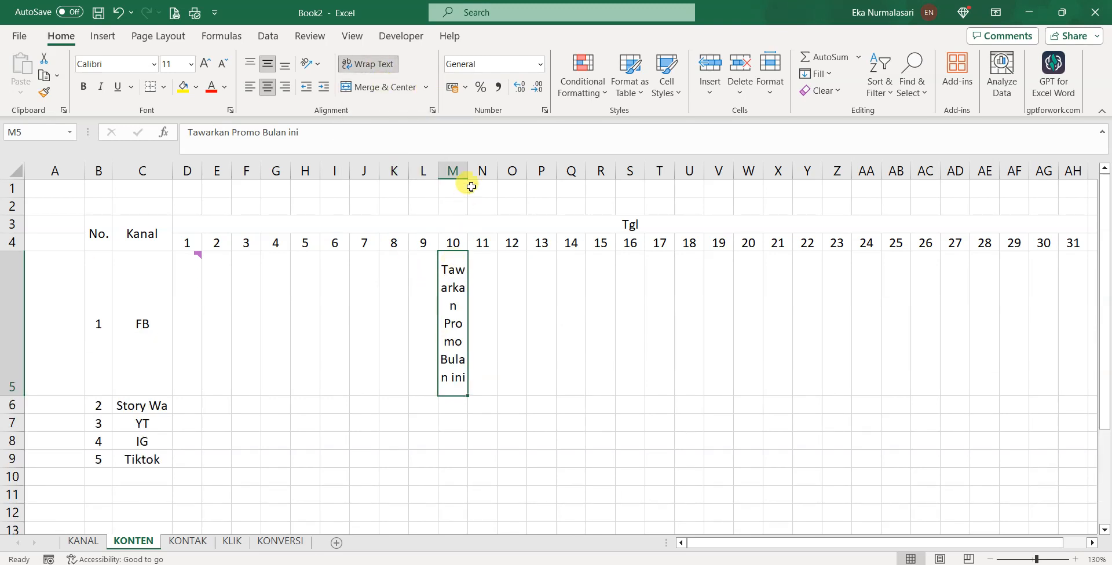
pyautogui.moveTo(467, 172); pyautogui.dragTo(576, 181)
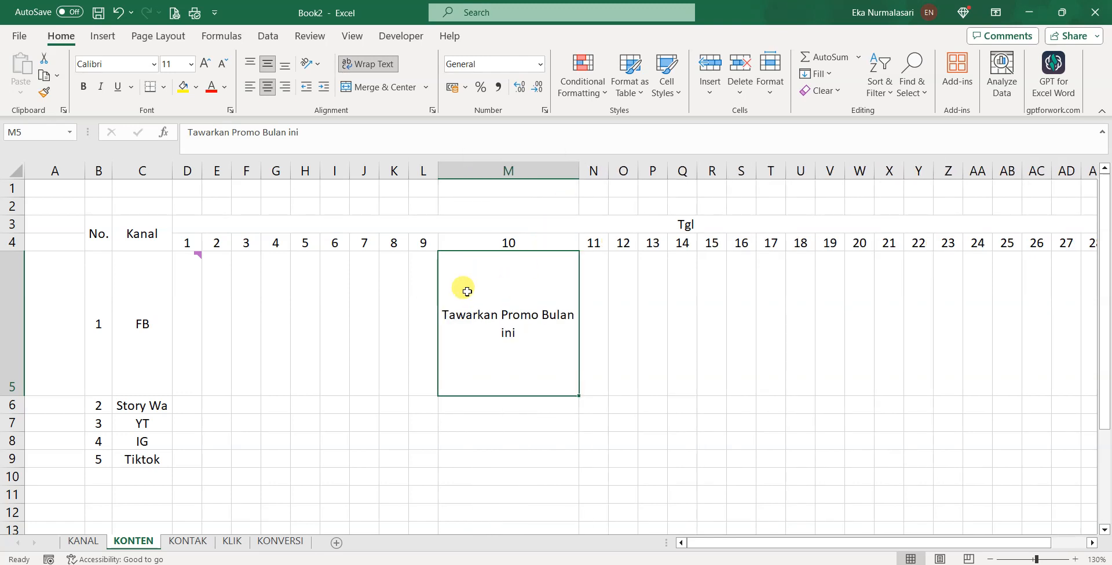
pyautogui.scroll(-1, 438, 281)
pyautogui.scroll(-2, 438, 280)
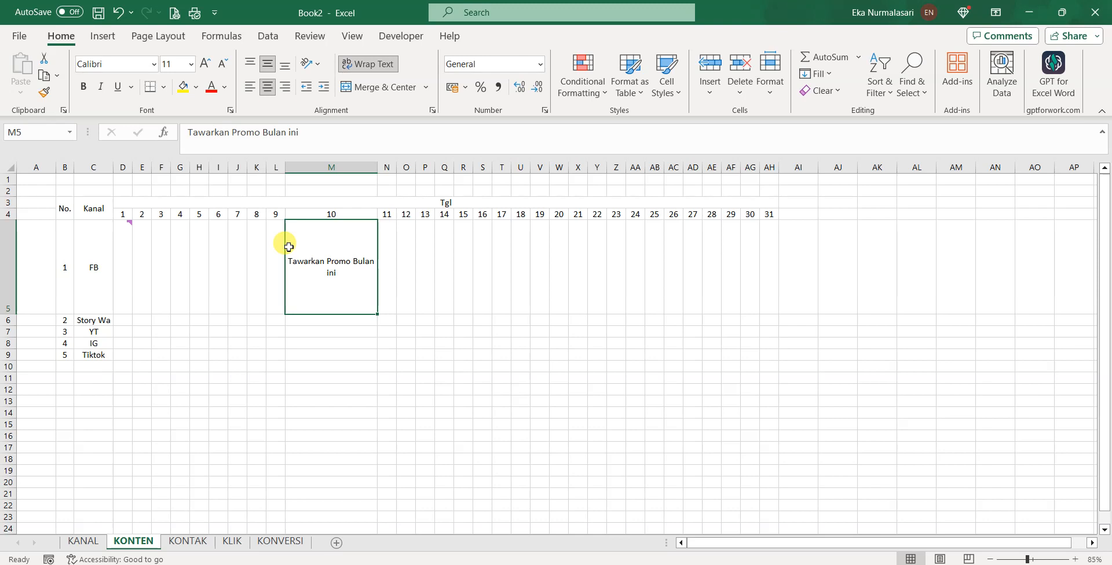
# Check the D5 comment, then move to the KONTAK sheet
pyautogui.click(123, 227)
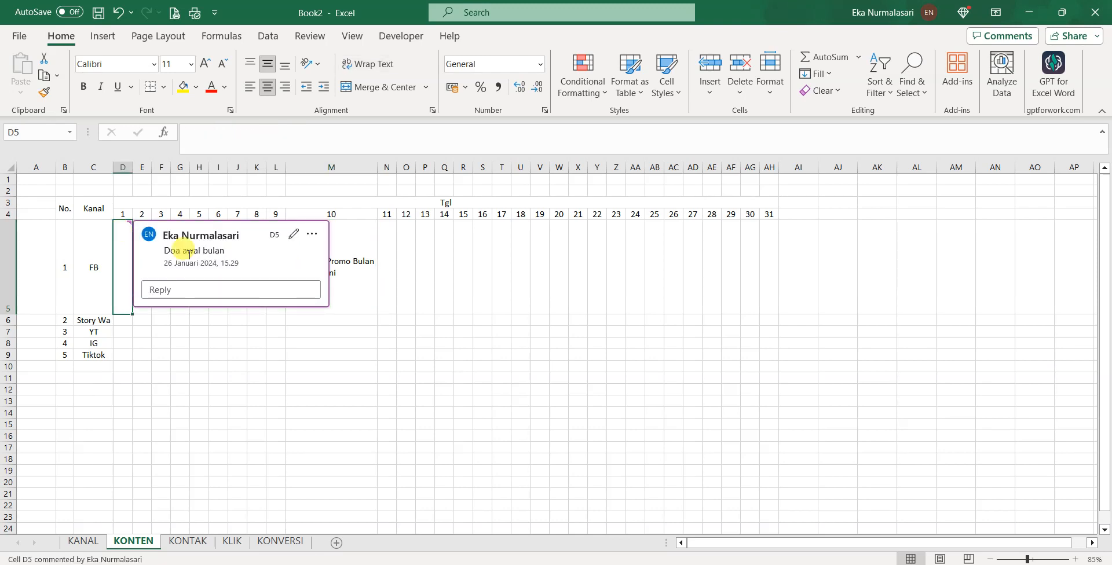
pyautogui.click(355, 244)
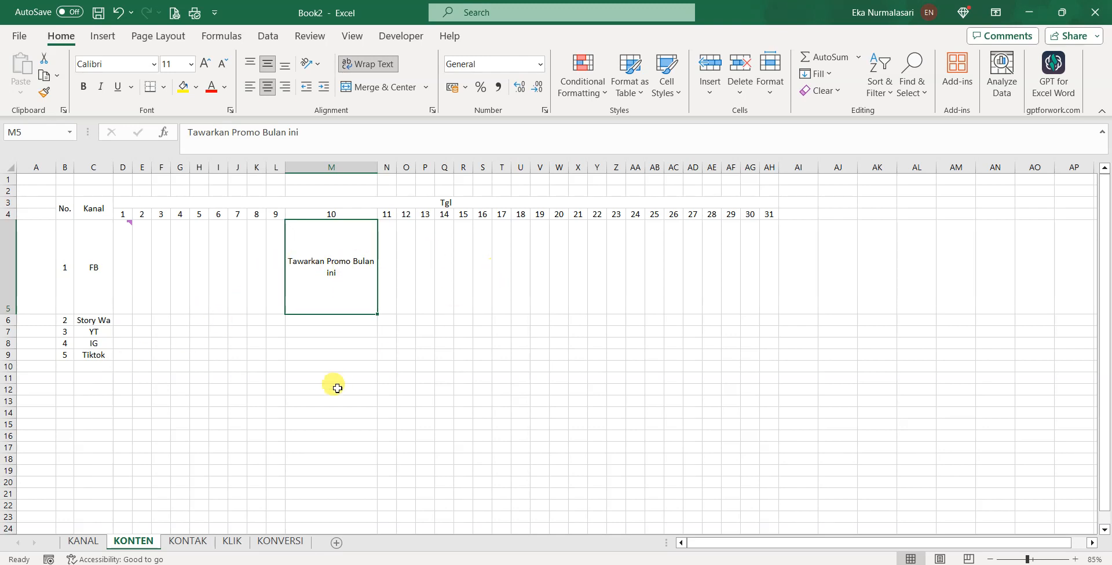
pyautogui.click(194, 545)
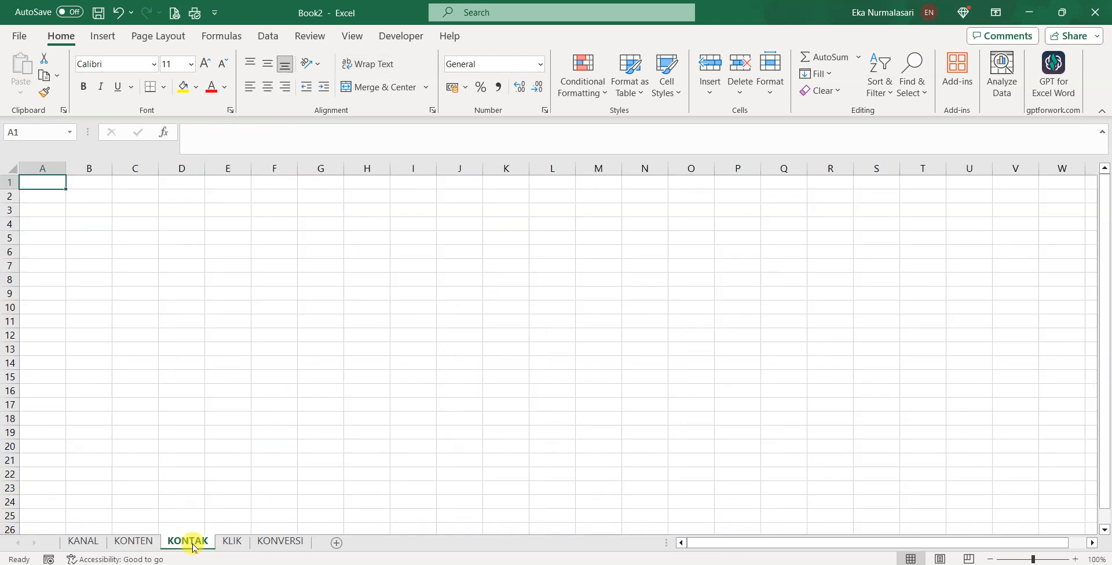
# Enter headers No., Kanal, Kontak in B2:D2 and numbers 1–3 below No
pyautogui.click(87, 197)
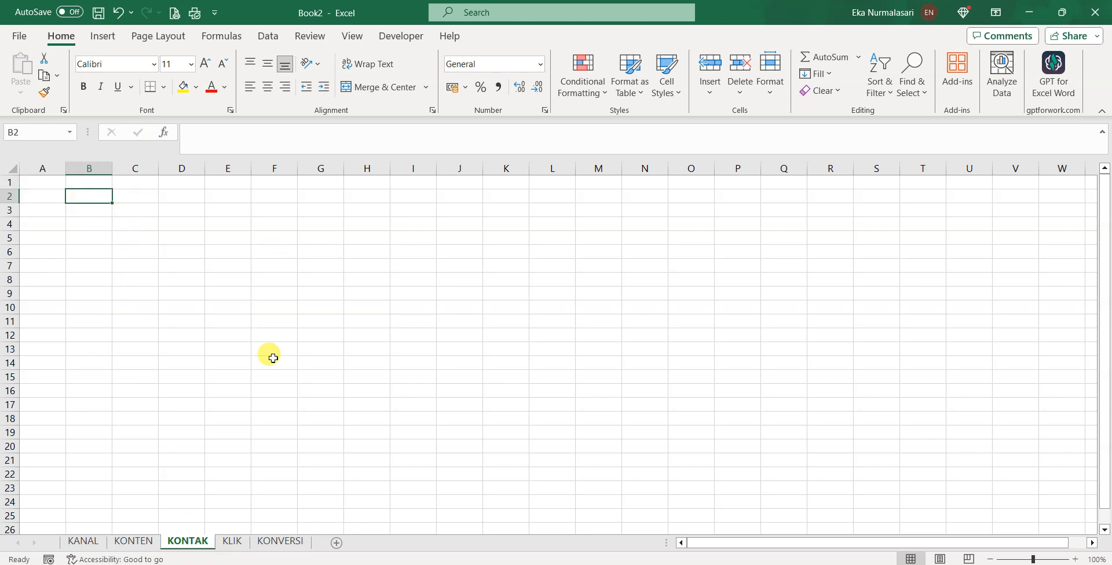
pyautogui.write('No.')
pyautogui.press('Tab')
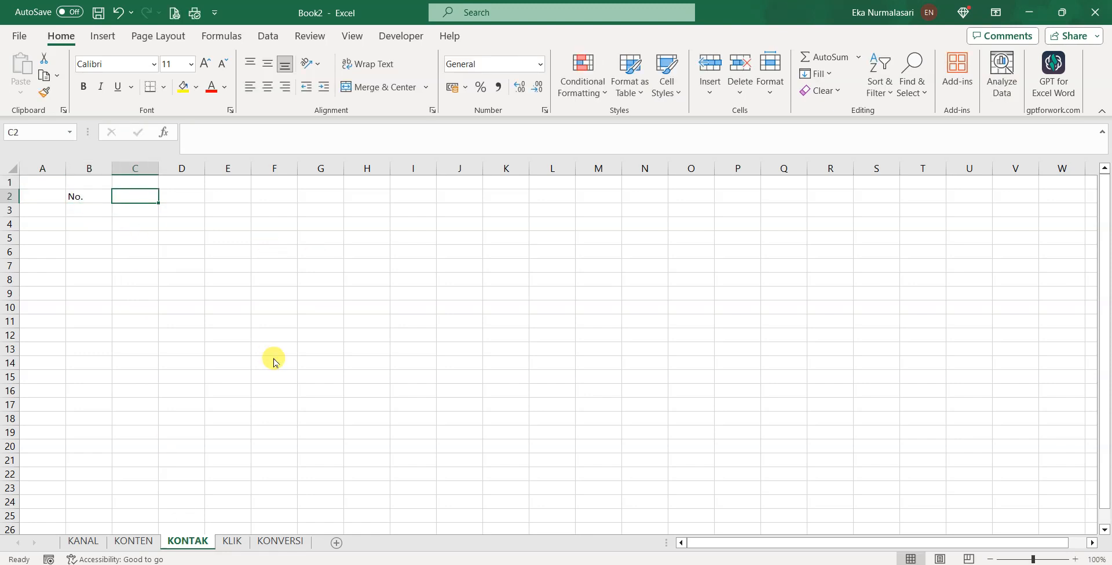
pyautogui.write('Kanal')
pyautogui.press('Tab')
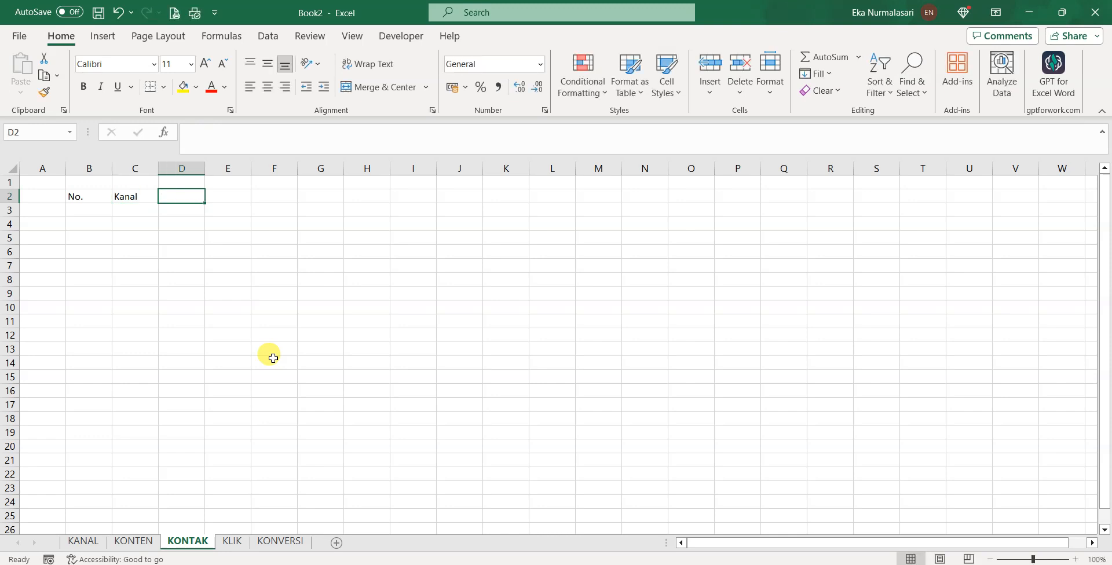
pyautogui.press('Tab')
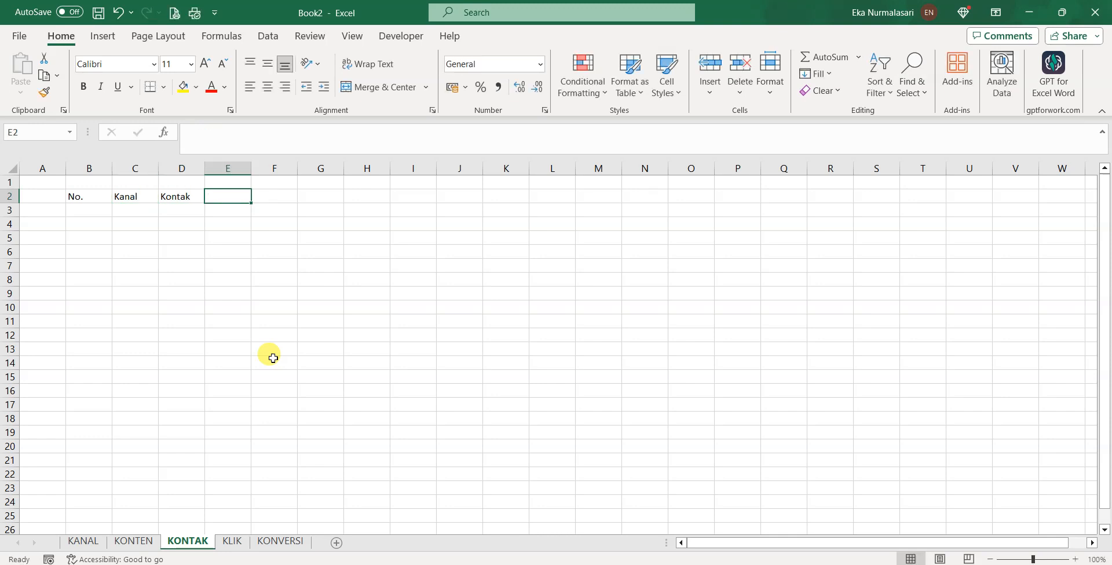
pyautogui.press('Return')
pyautogui.press('Return')
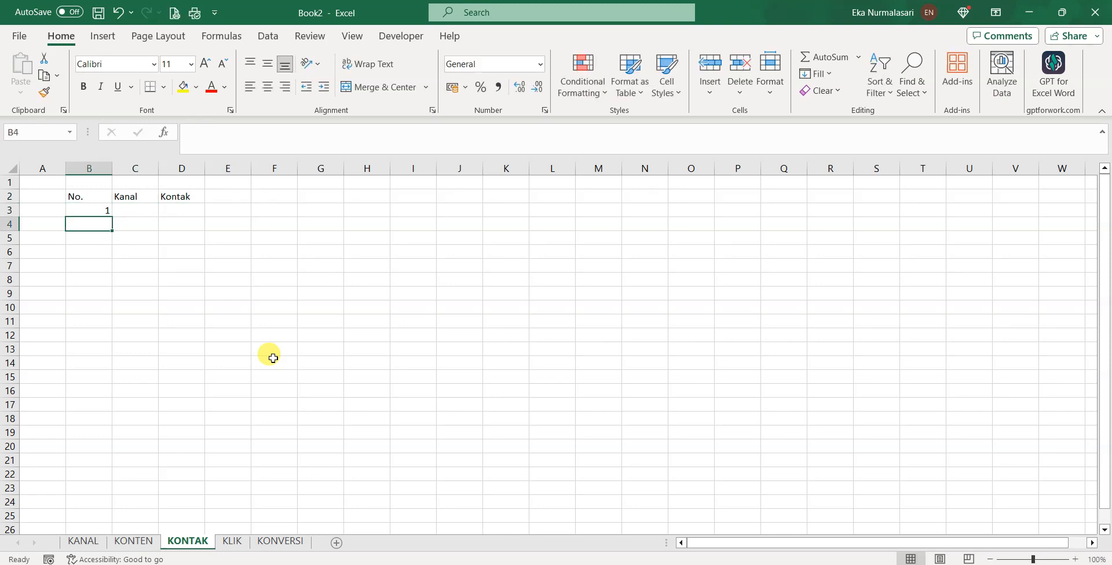
pyautogui.write('2')
pyautogui.press('Return')
pyautogui.write('3')
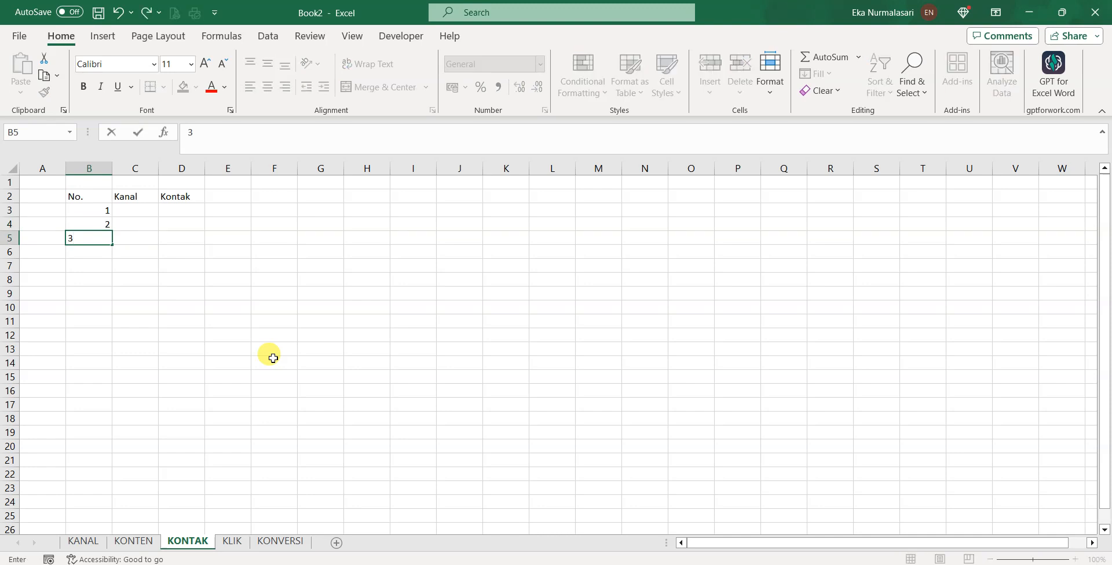
pyautogui.press('Return')
# Insert a new column before Kanal headed Tgl
pyautogui.rightClick(139, 169)
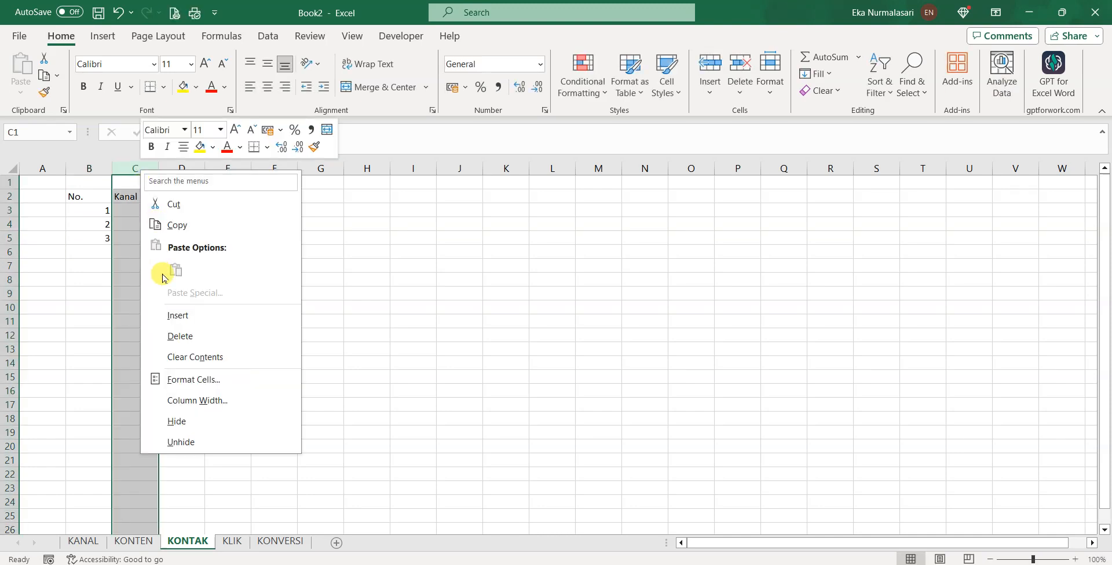
pyautogui.click(185, 315)
pyautogui.click(144, 194)
pyautogui.write('Tgl')
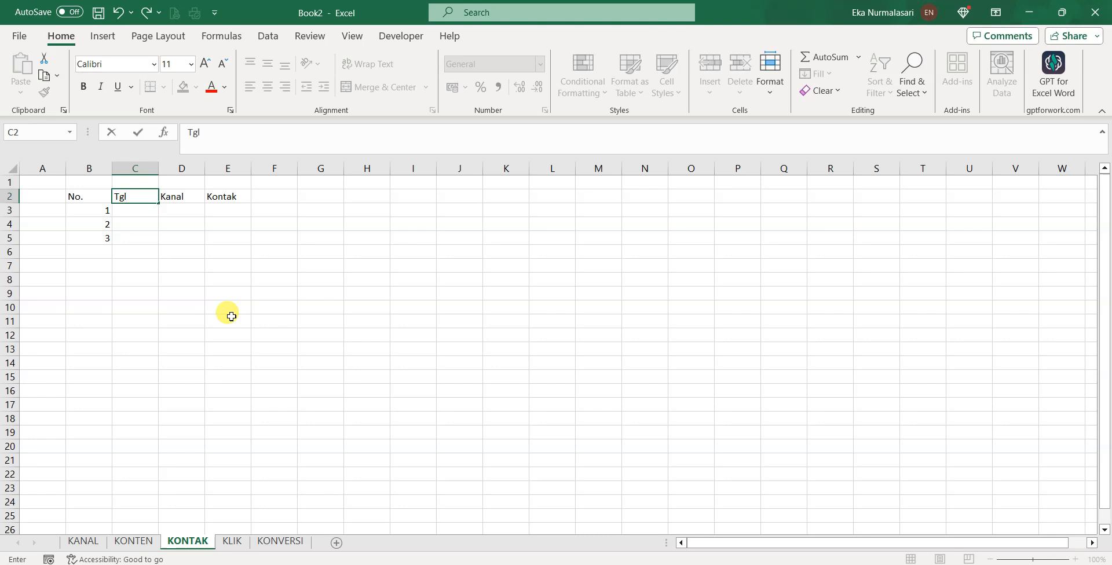
pyautogui.press('Return')
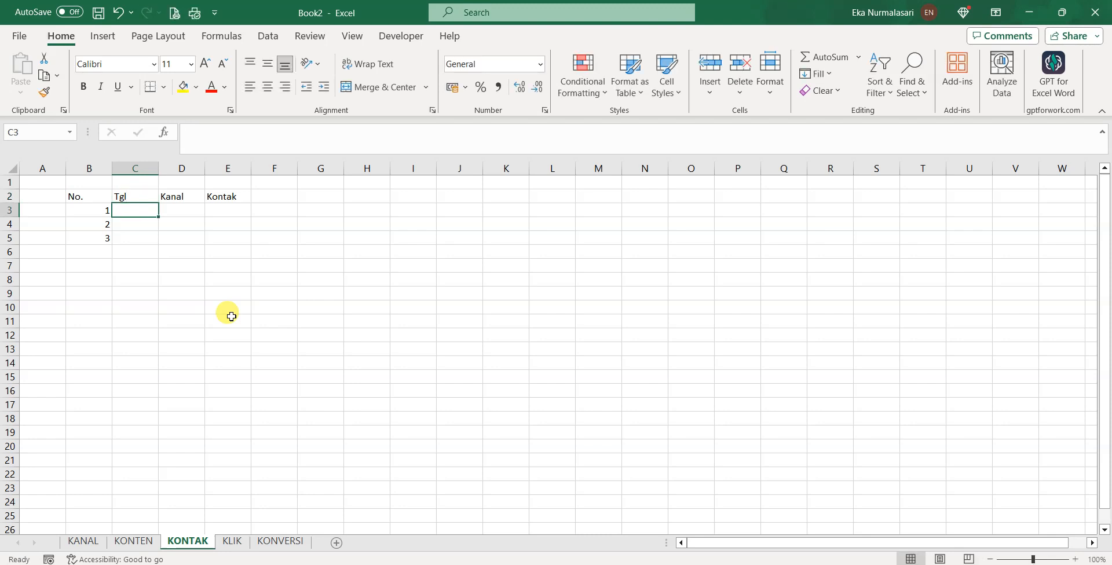
# Fill row 3 with date 30/01/2024, channel wa and the contact number
pyautogui.write('30/1/2024')
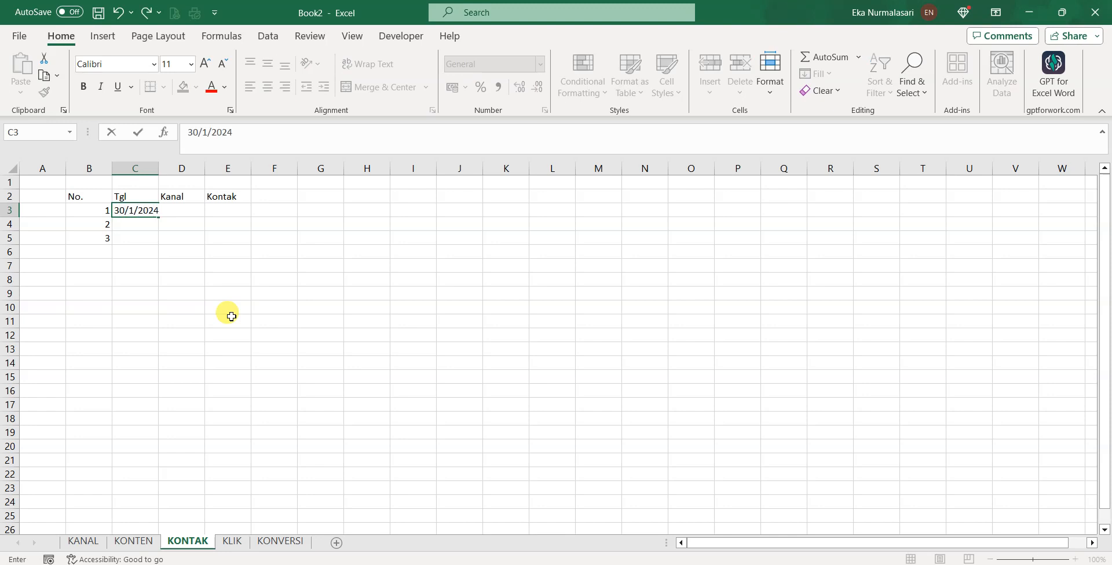
pyautogui.press('Tab')
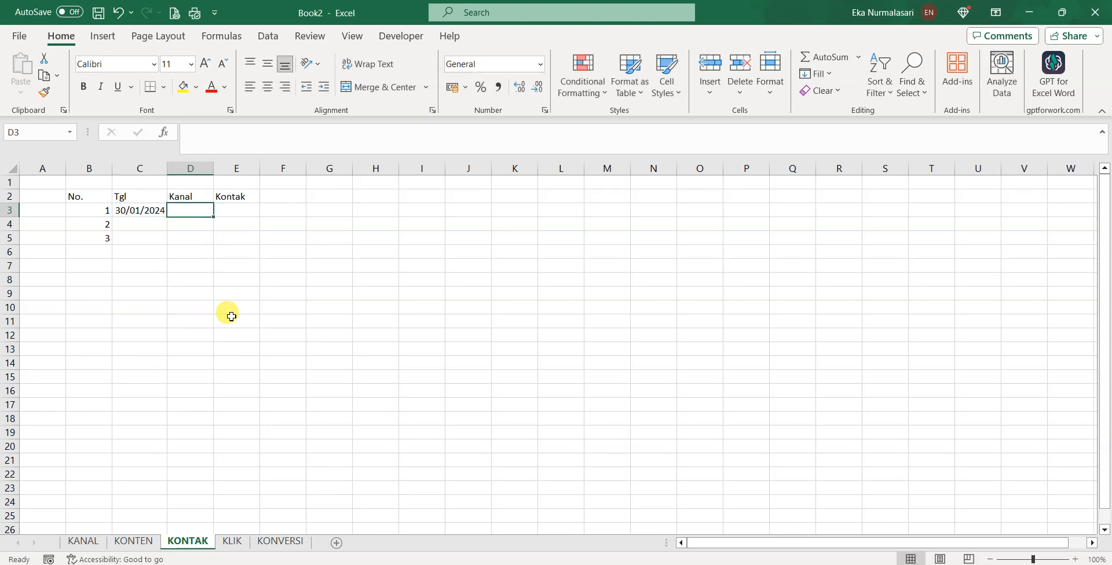
pyautogui.write('wa')
pyautogui.press('Tab')
pyautogui.write('0')
pyautogui.press('BackSpace')
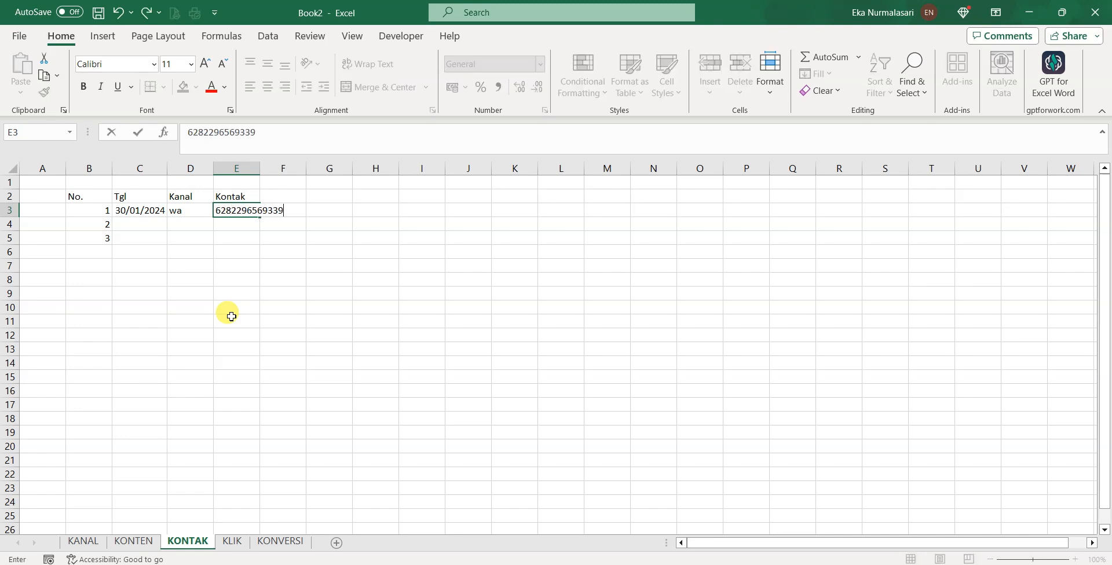
pyautogui.press('Return')
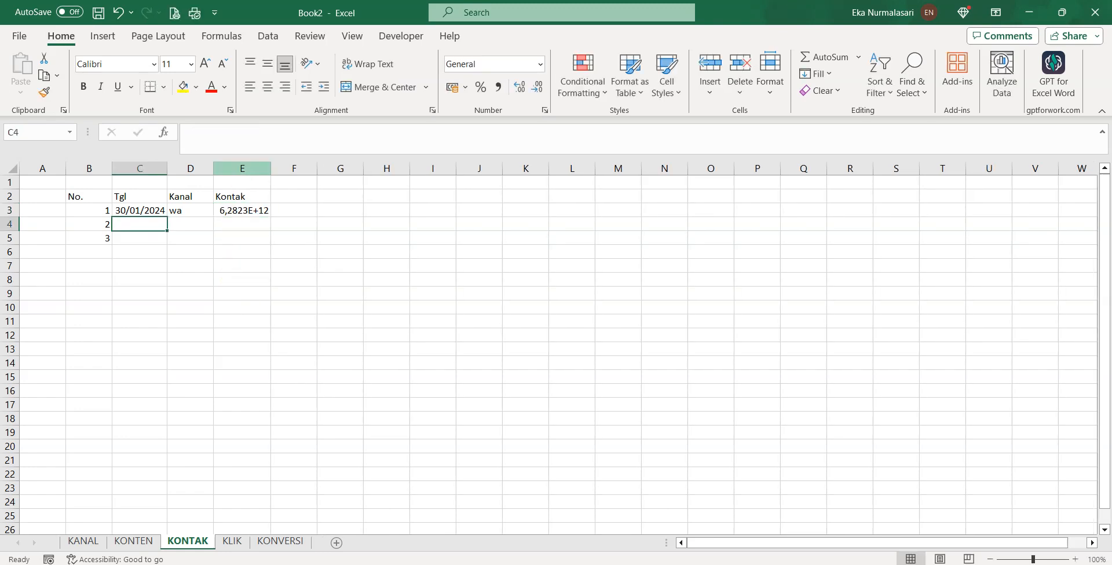
# Format the Kontak column as Number with no decimal places
pyautogui.click(242, 168)
pyautogui.click(540, 65)
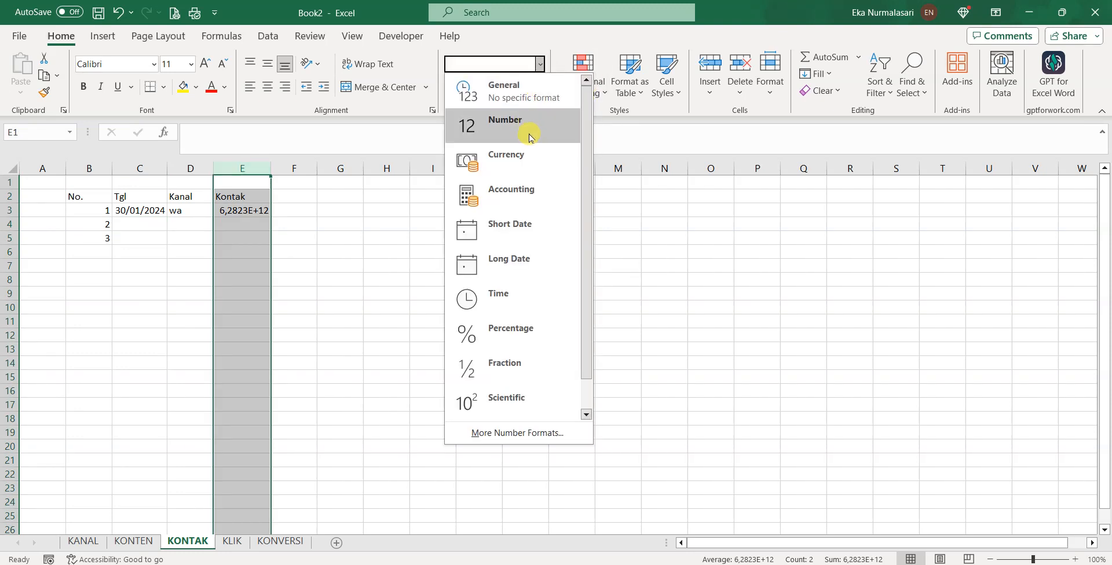
pyautogui.click(534, 119)
pyautogui.click(539, 87)
pyautogui.click(538, 87)
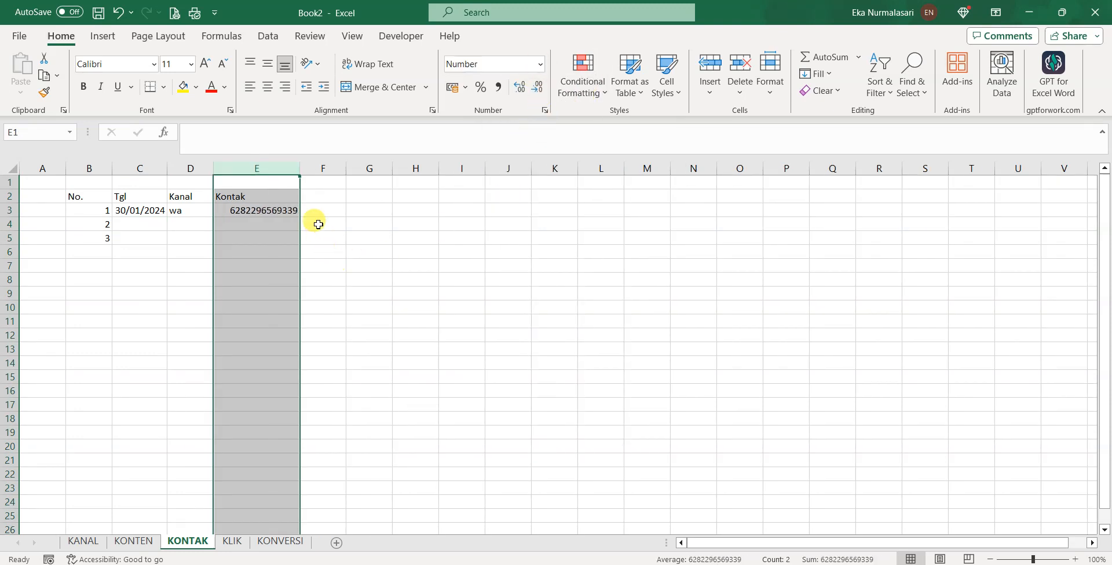
pyautogui.click(318, 196)
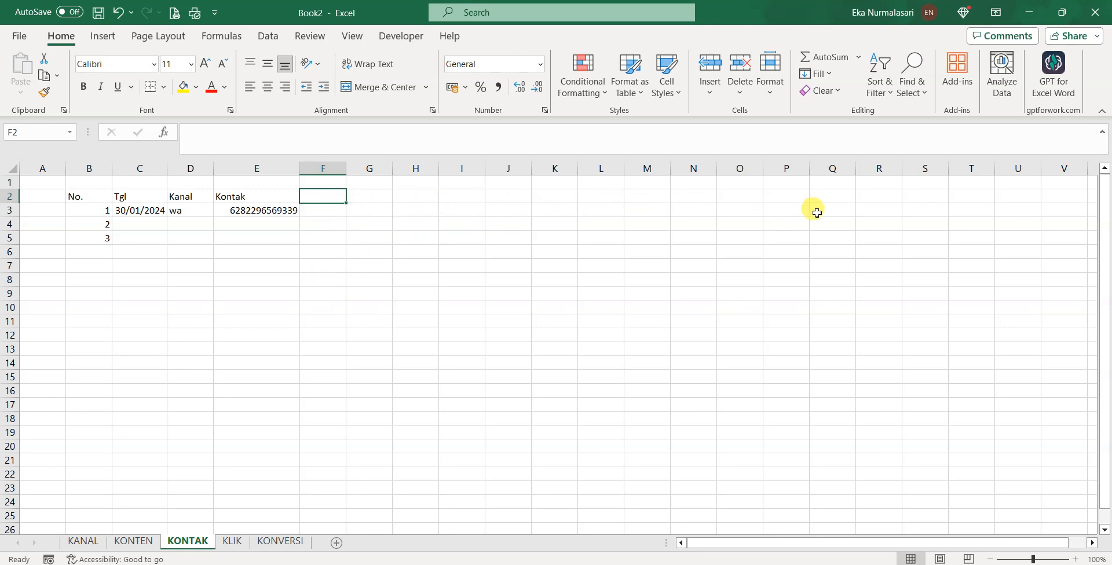
# Add headers Jk, fb, ig and tgl_lahir across F2:I2
pyautogui.write('Jk')
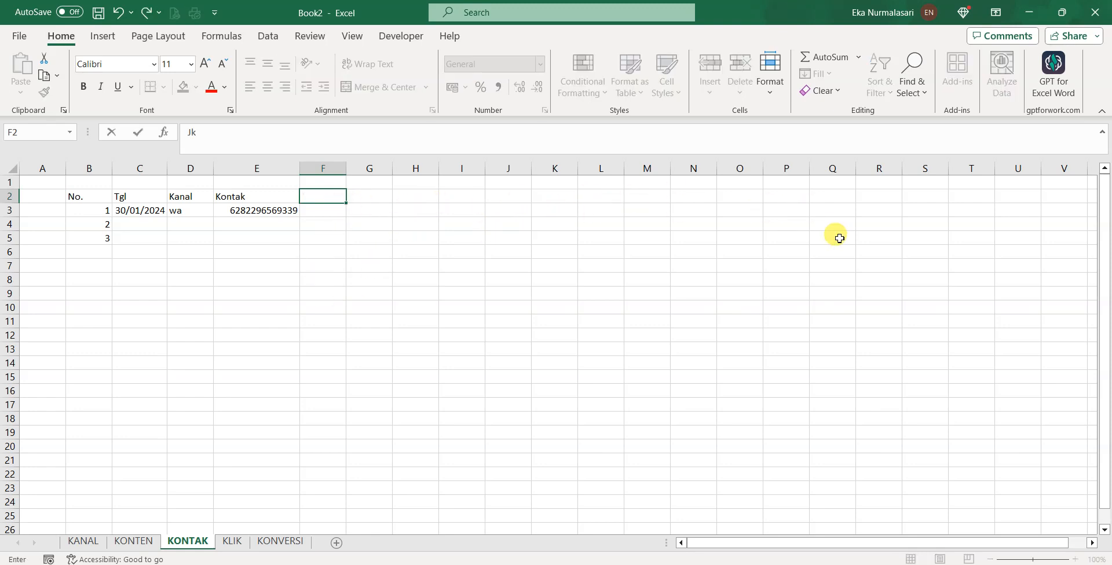
pyautogui.press('Tab')
pyautogui.write('fb')
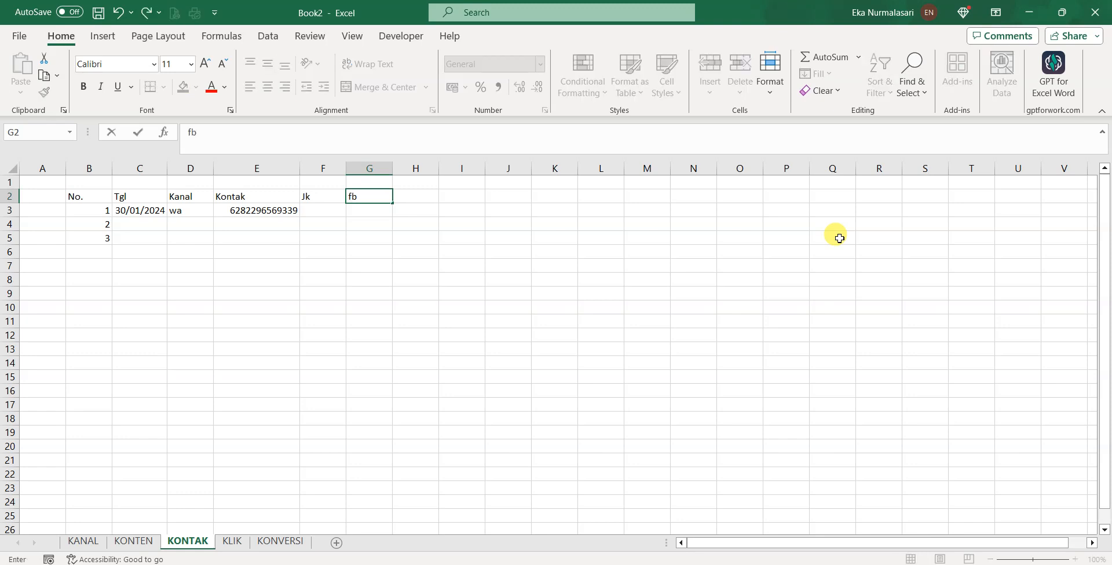
pyautogui.press('Tab')
pyautogui.write('ig')
pyautogui.press('Tab')
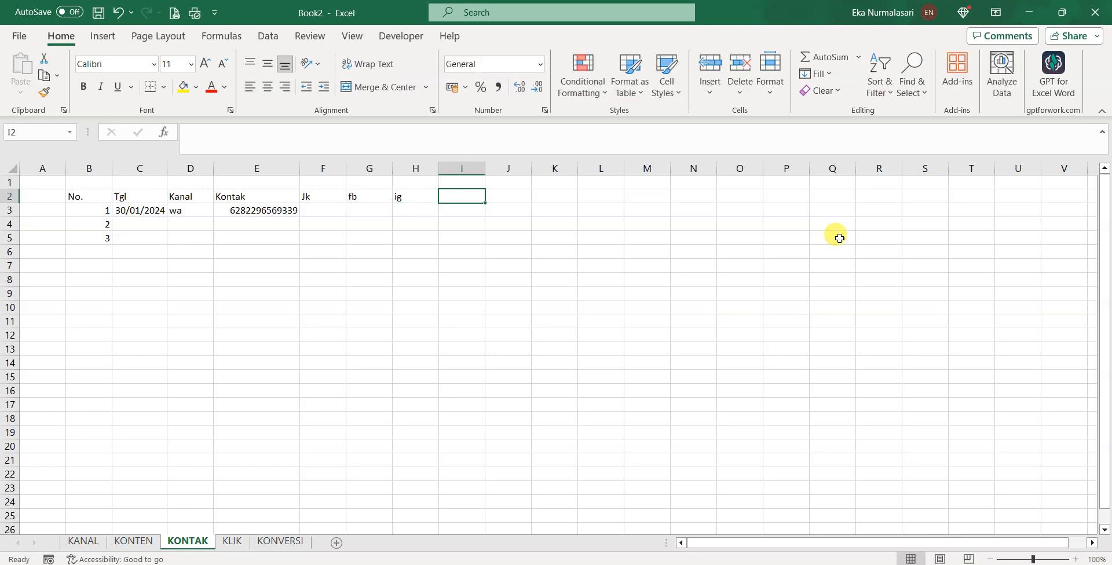
pyautogui.write('tgl_lahir')
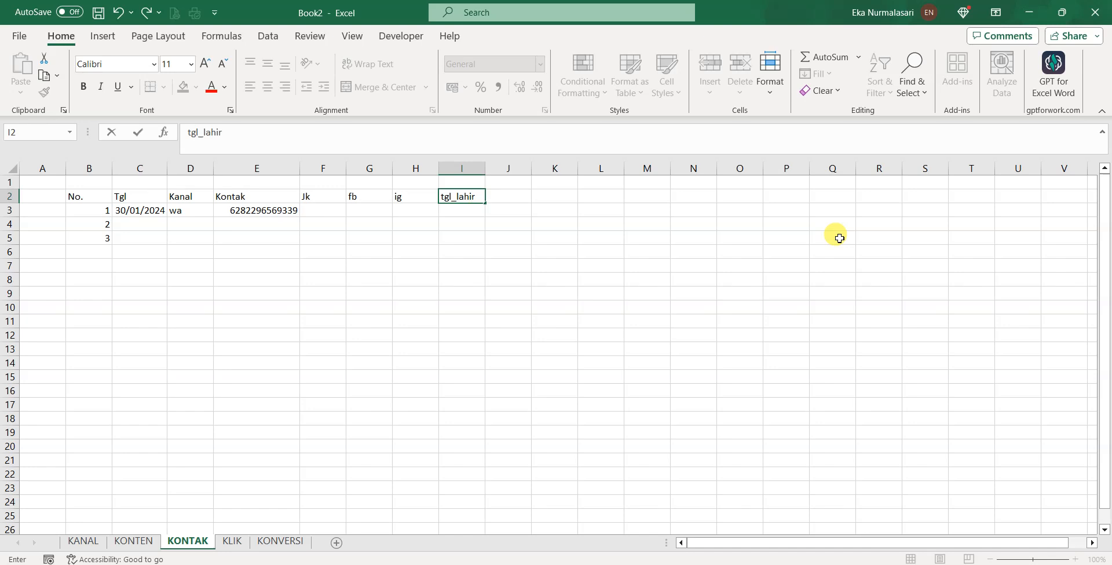
pyautogui.press('Return')
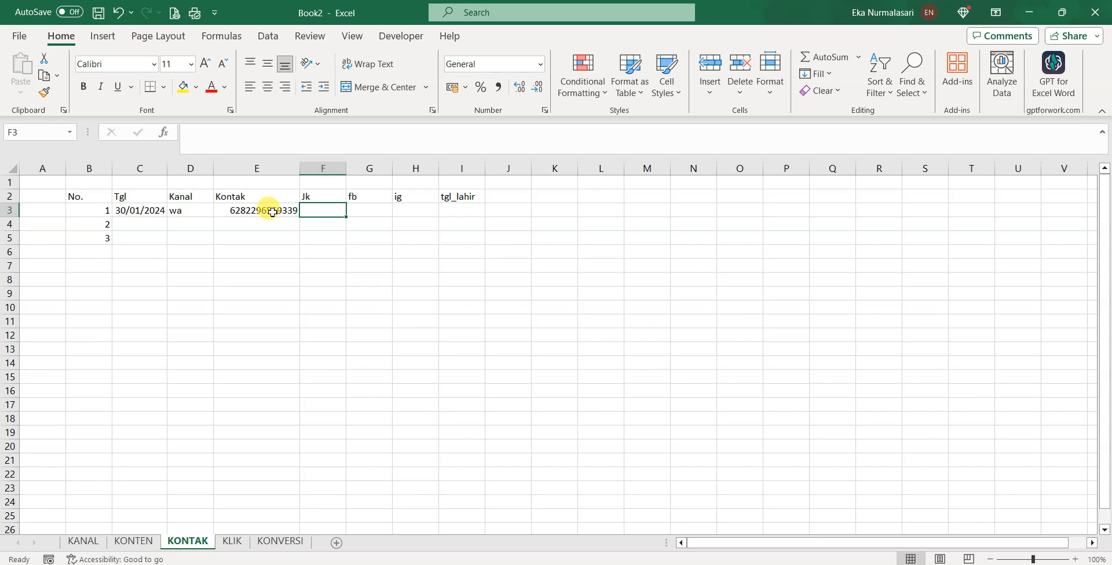
# Retype the F2 header as lowercase jk
pyautogui.click(330, 197)
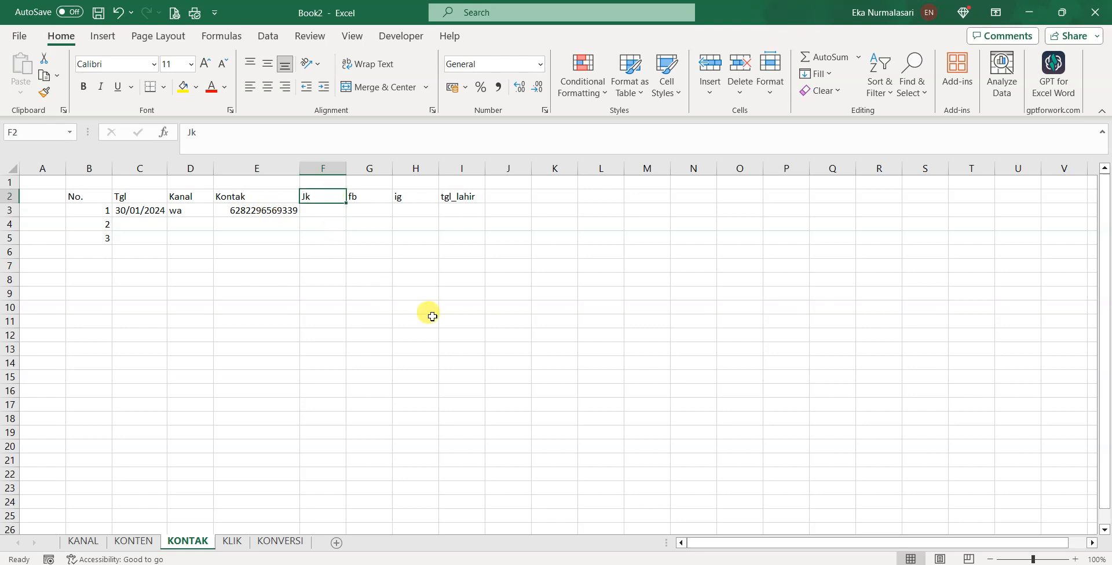
pyautogui.write('j')
pyautogui.press('Return')
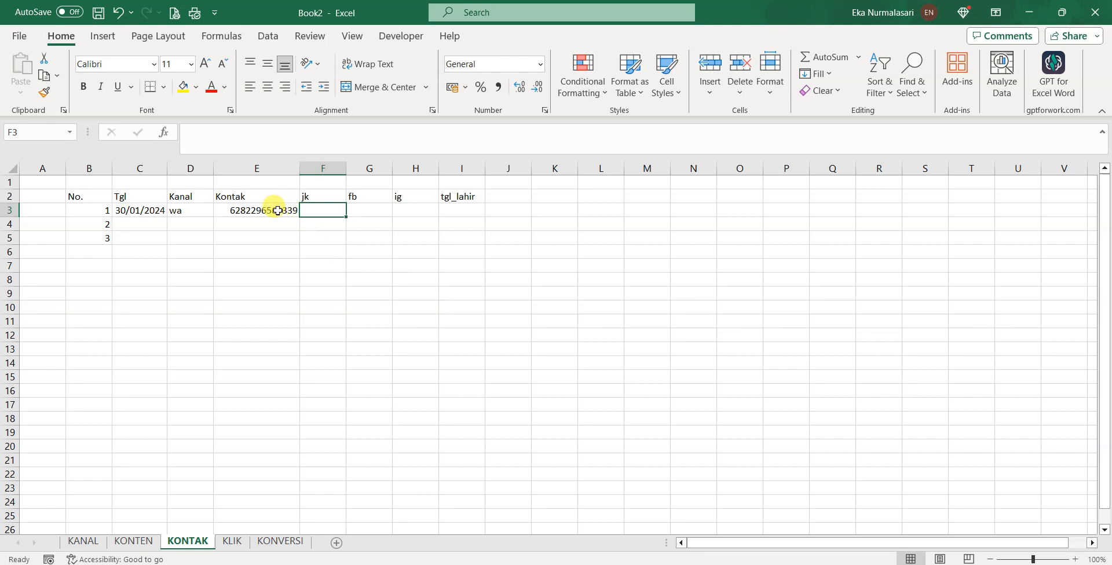
# Insert a Nama column before Kontak
pyautogui.rightClick(227, 169)
pyautogui.click(293, 318)
pyautogui.click(239, 202)
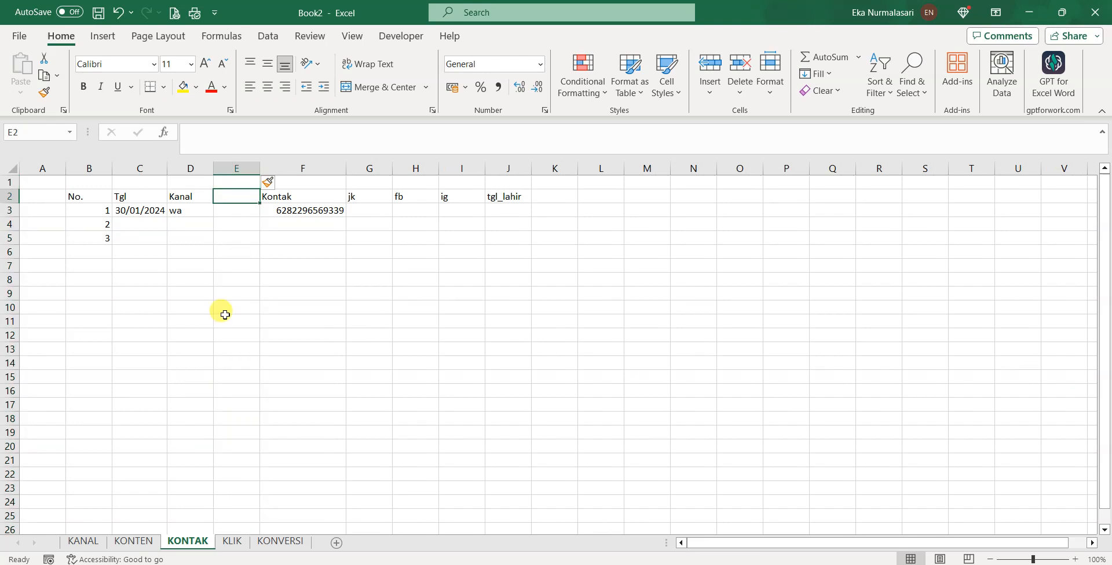
pyautogui.write('Nama')
pyautogui.press('Tab')
pyautogui.press('Return')
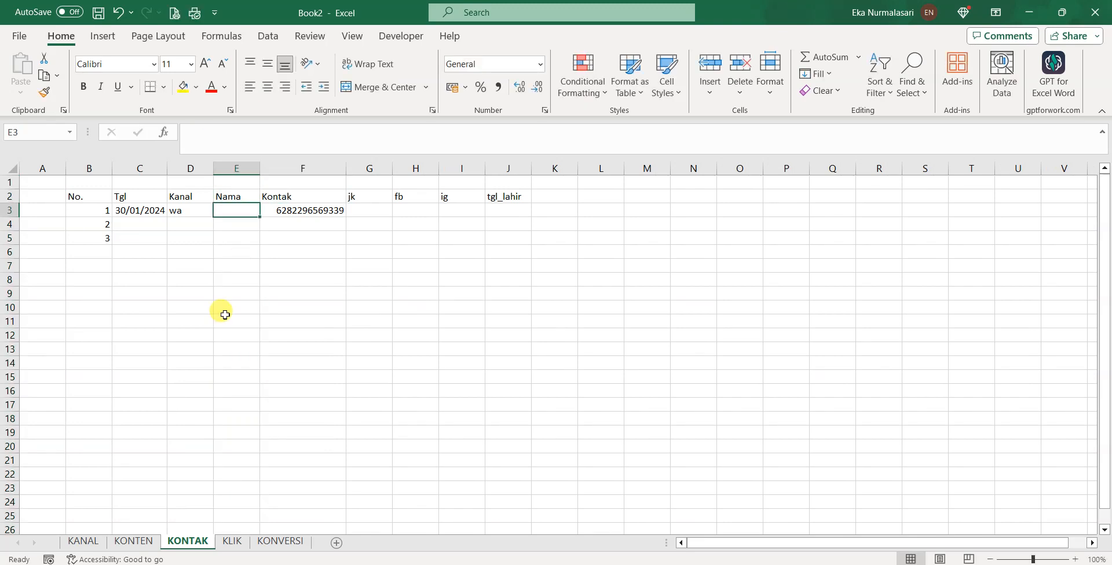
# Fill the first contact's name, gender L, and Facebook and Instagram profile links
pyautogui.write('Piyus')
pyautogui.press('Tab')
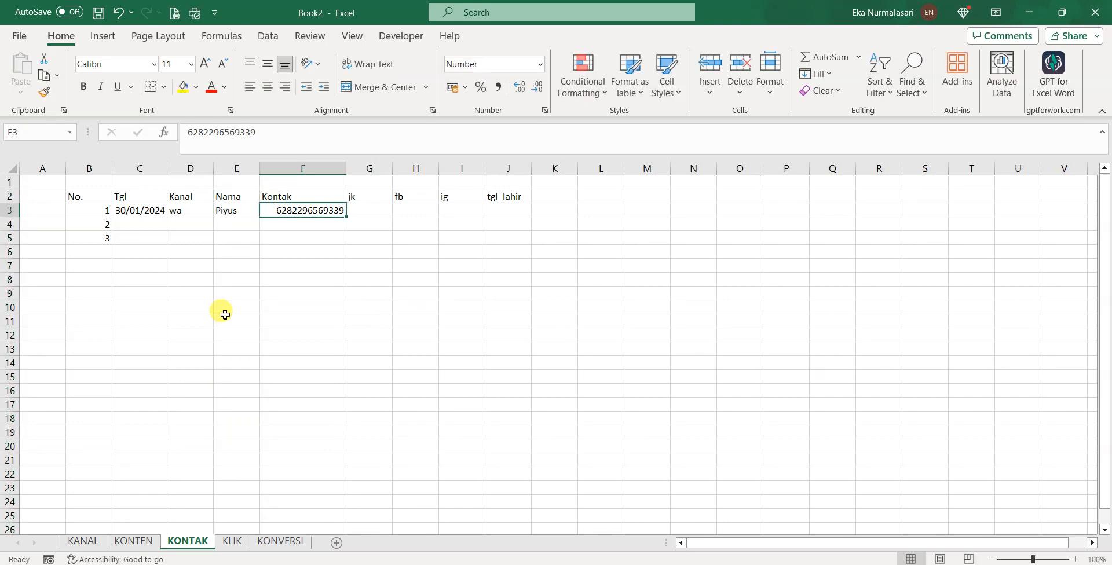
pyautogui.click(365, 210)
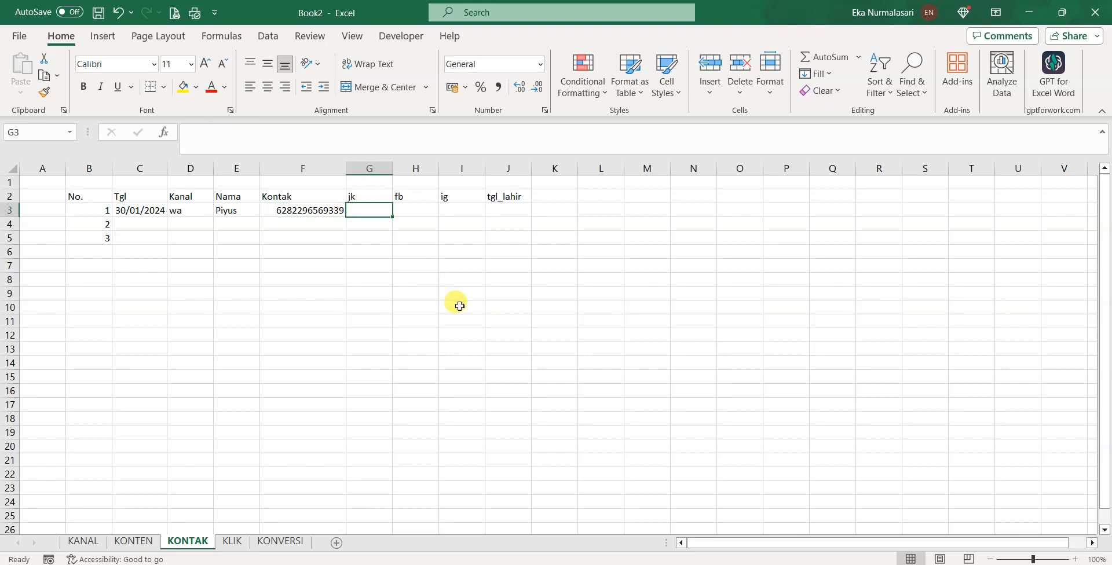
pyautogui.write('L')
pyautogui.press('Tab')
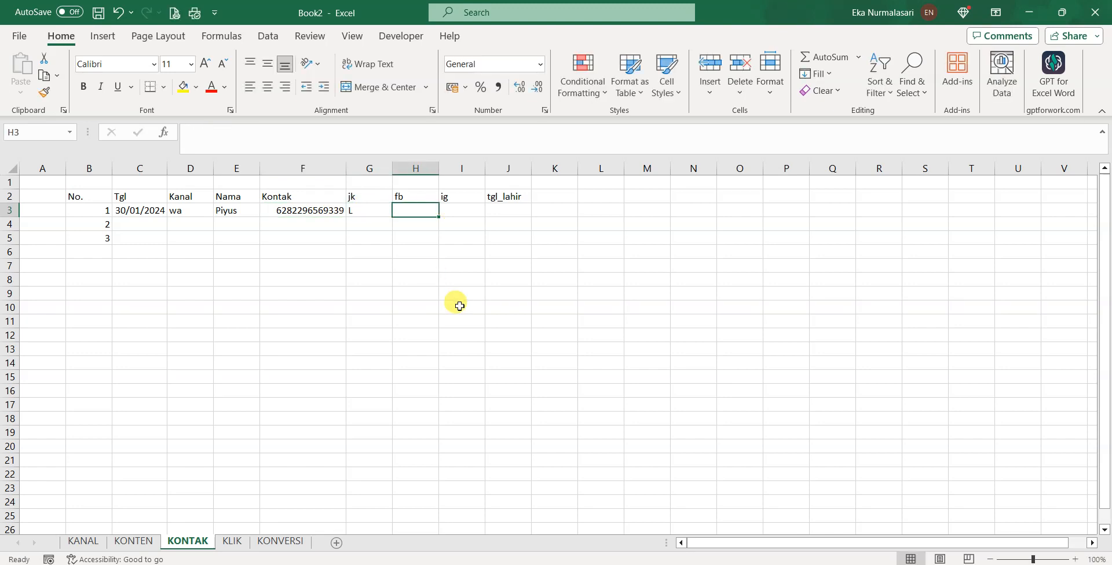
pyautogui.write('fb.com/yangpu')
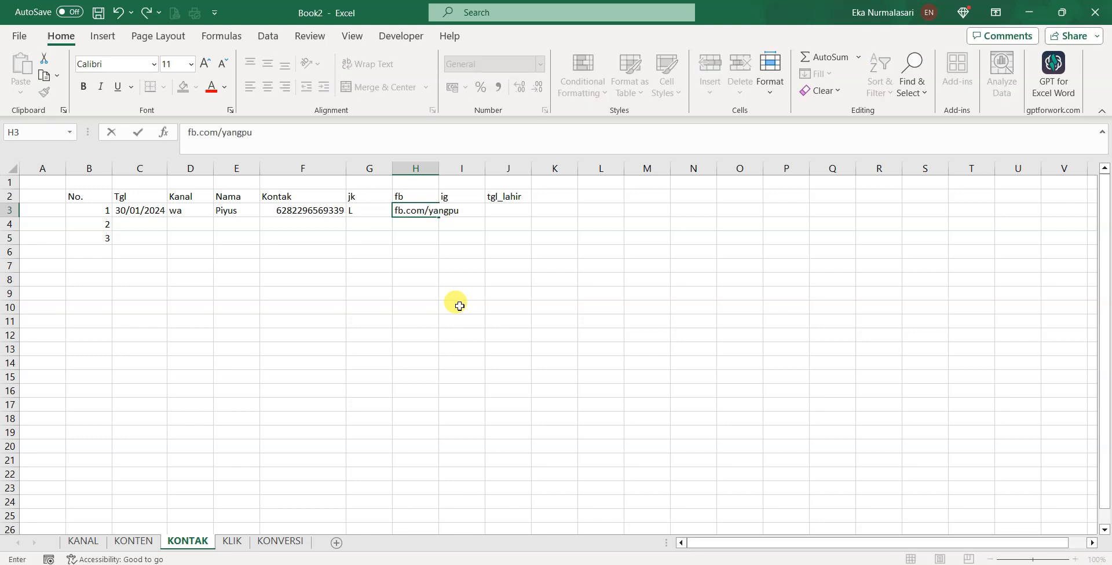
pyautogui.write('nyagoogle')
pyautogui.press('Tab')
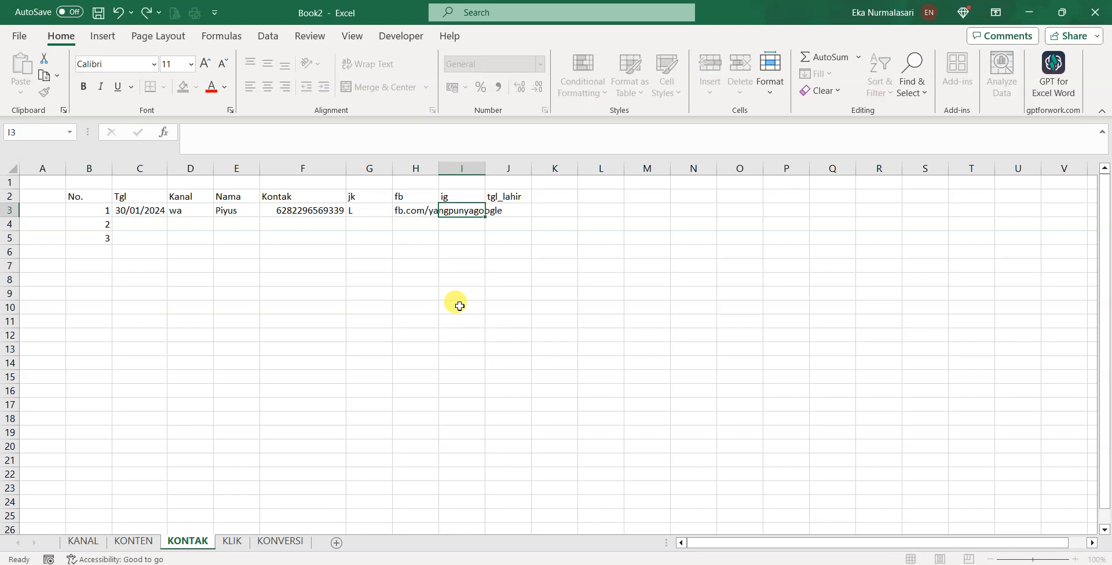
pyautogui.write('instagram.com/')
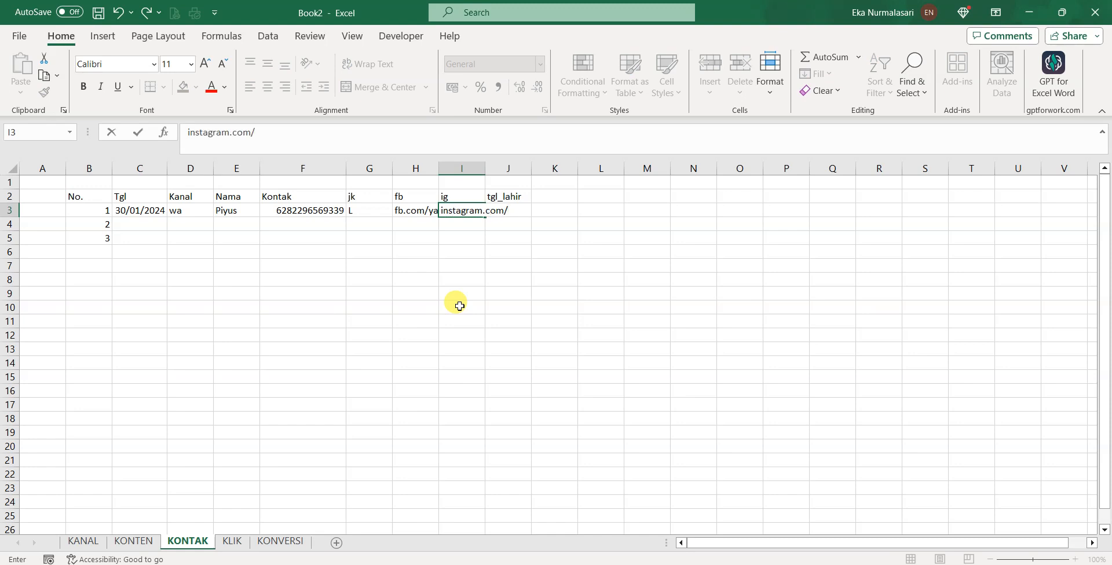
pyautogui.write('inibangpiyus')
pyautogui.press('Return')
pyautogui.moveTo(190, 169); pyautogui.dragTo(531, 169)
pyautogui.doubleClick(532, 168)
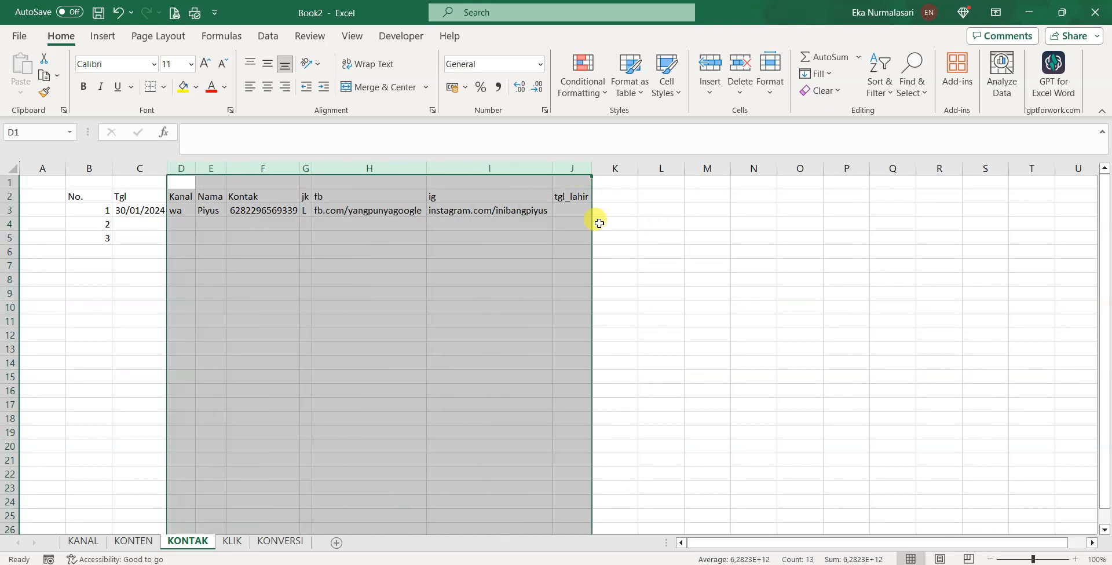
pyautogui.click(579, 210)
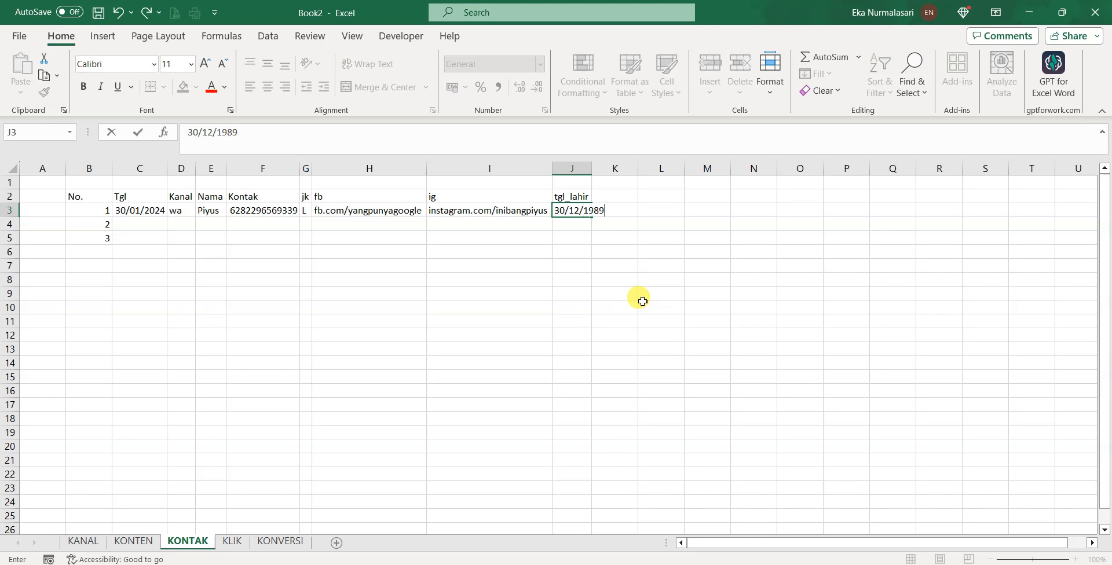
pyautogui.press('Return')
pyautogui.click(590, 213)
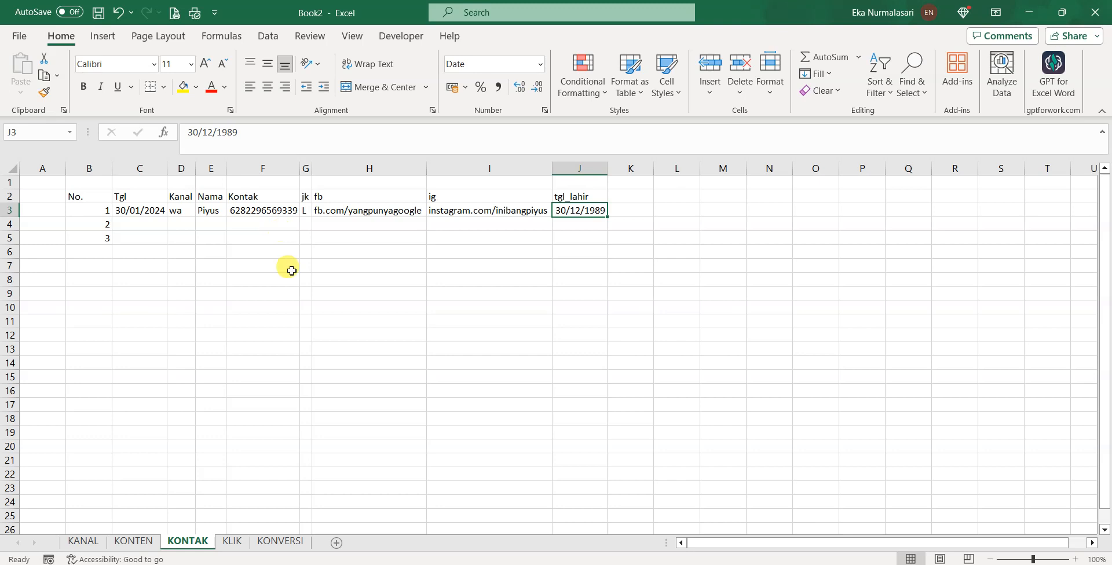
# On the KLIK sheet, enter headers No., Link and Klik in B2:D2
pyautogui.click(232, 542)
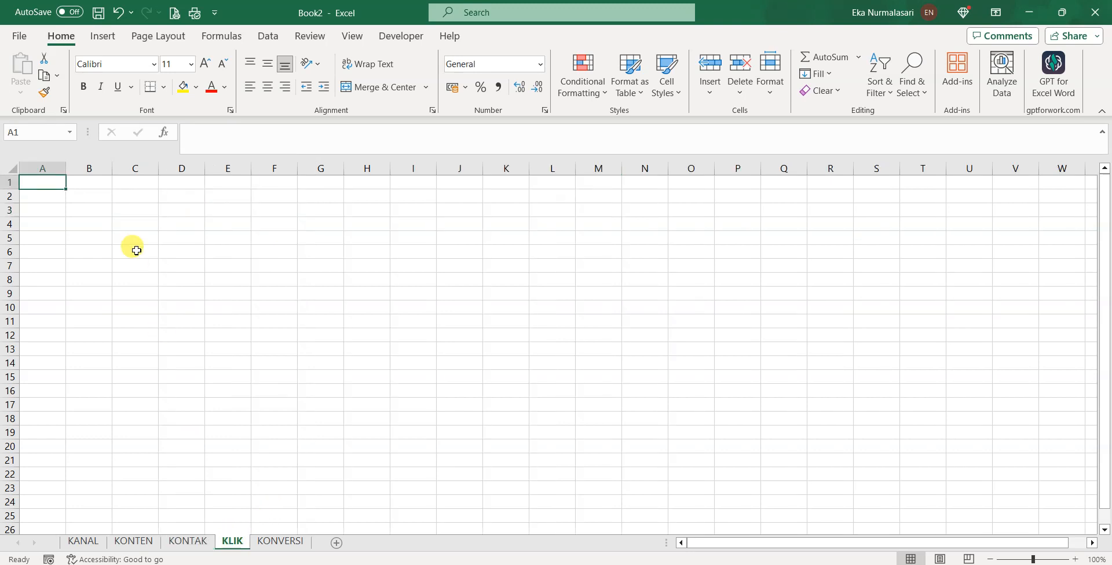
pyautogui.click(90, 197)
pyautogui.write('No.')
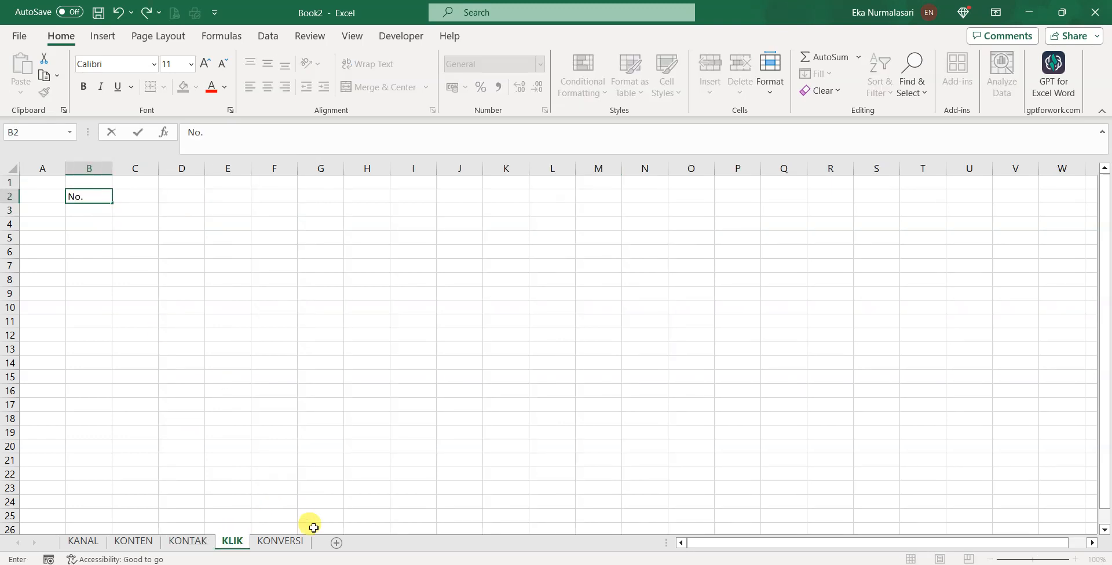
pyautogui.press('Tab')
pyautogui.write('Li')
pyautogui.press('Tab')
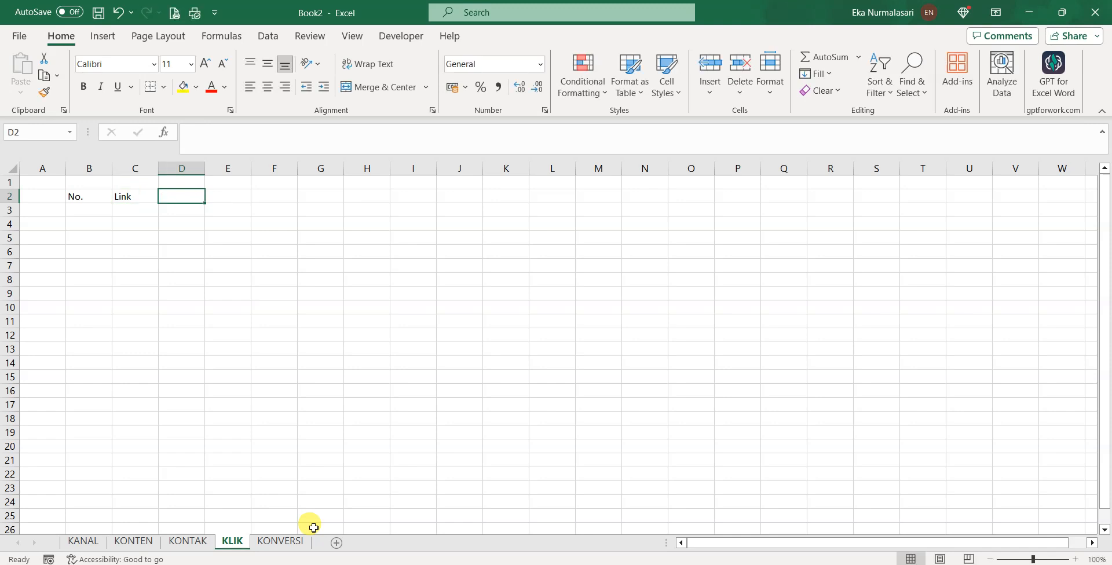
pyautogui.write('Klik')
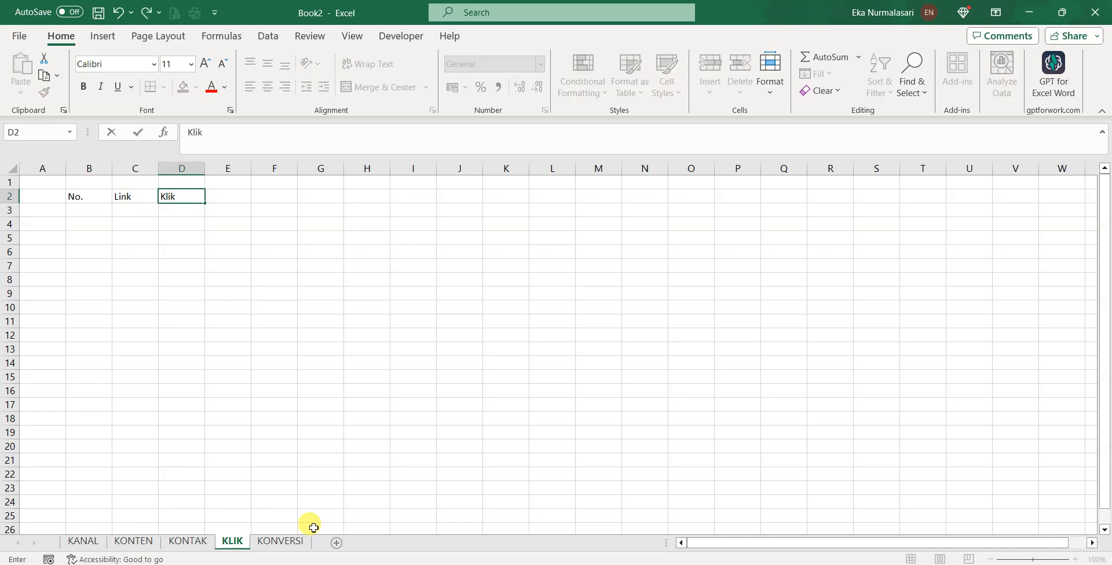
pyautogui.press('Tab')
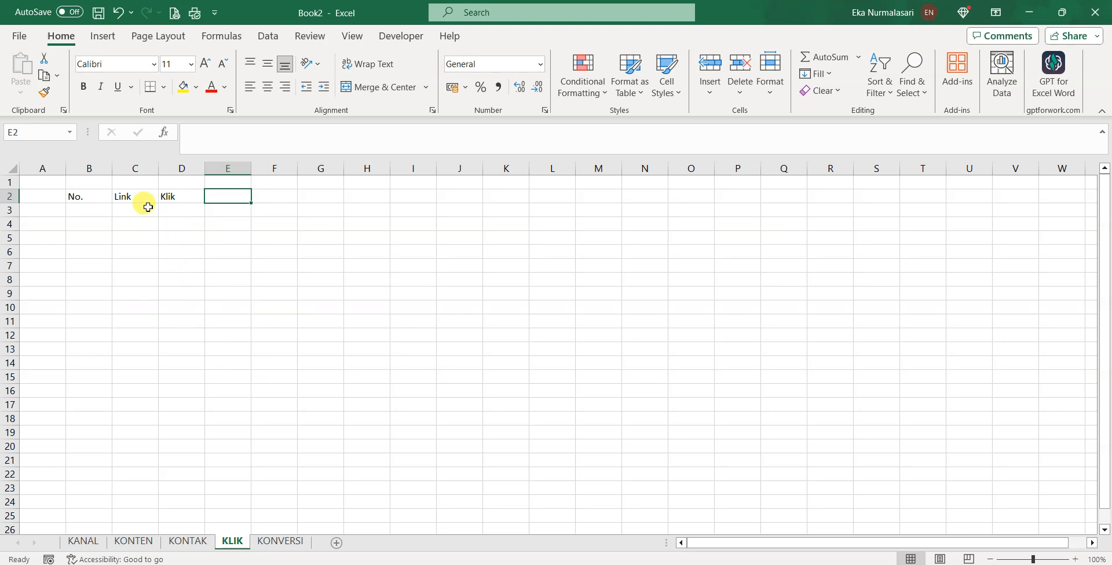
# Narrow column B and number rows 1–3 under No
pyautogui.moveTo(113, 168); pyautogui.dragTo(90, 168)
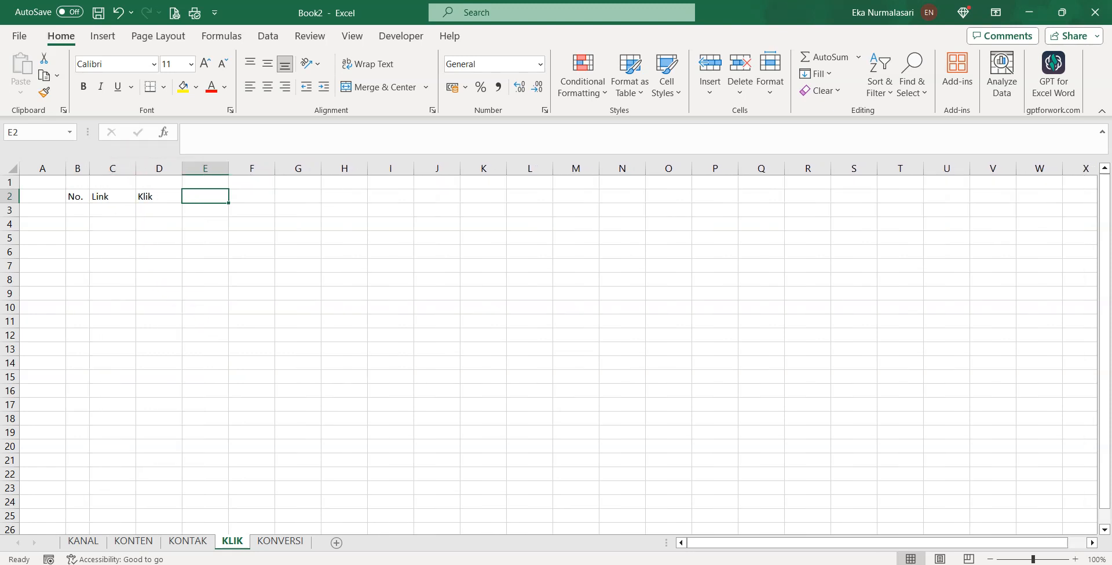
pyautogui.click(82, 210)
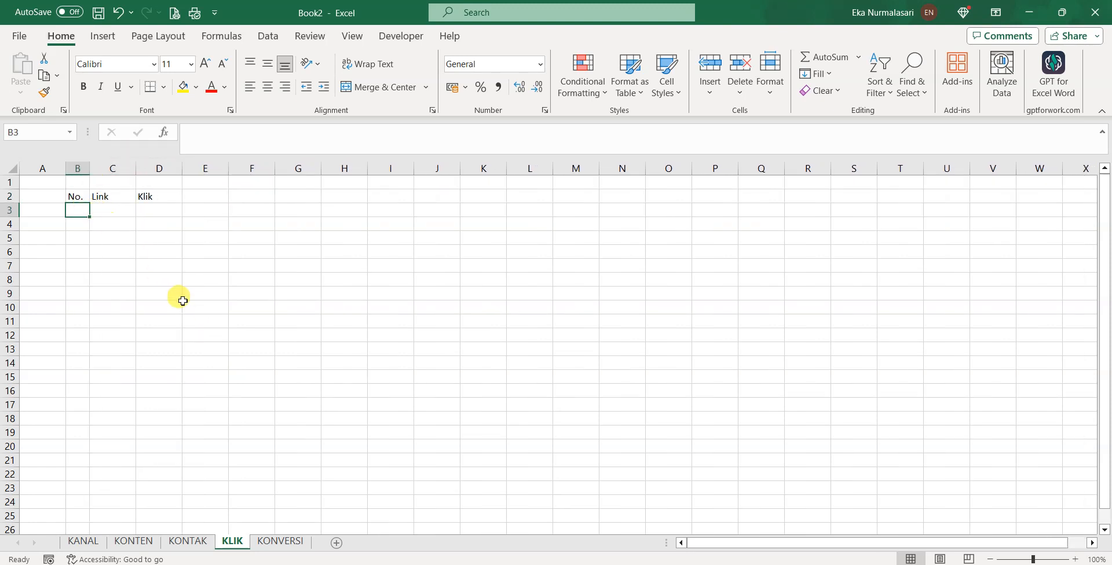
pyautogui.write('1')
pyautogui.press('Return')
pyautogui.write('23')
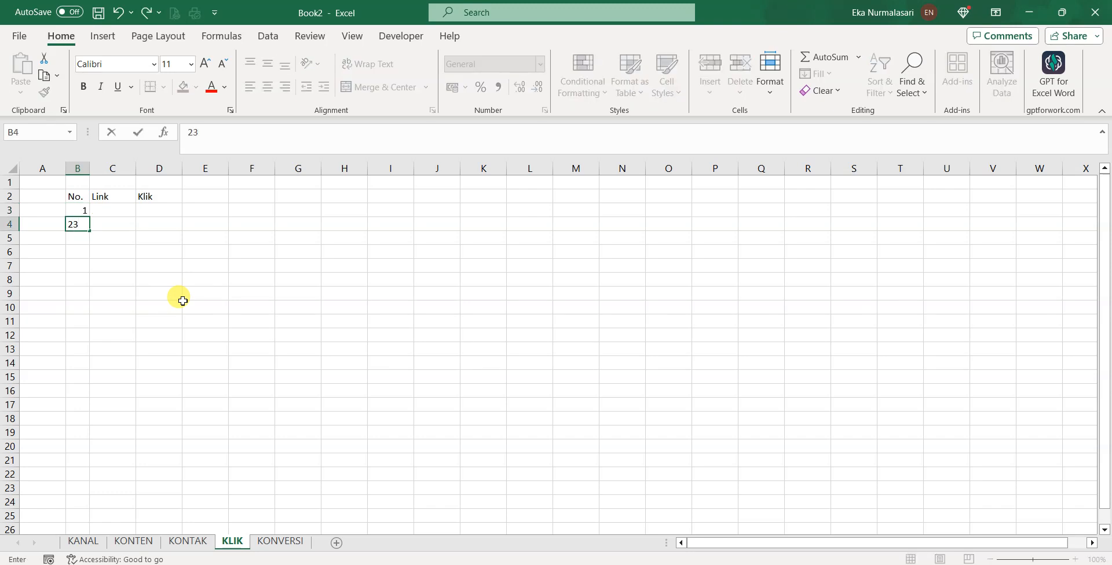
pyautogui.press('BackSpace')
pyautogui.press('Return')
pyautogui.write('3')
pyautogui.press('Return')
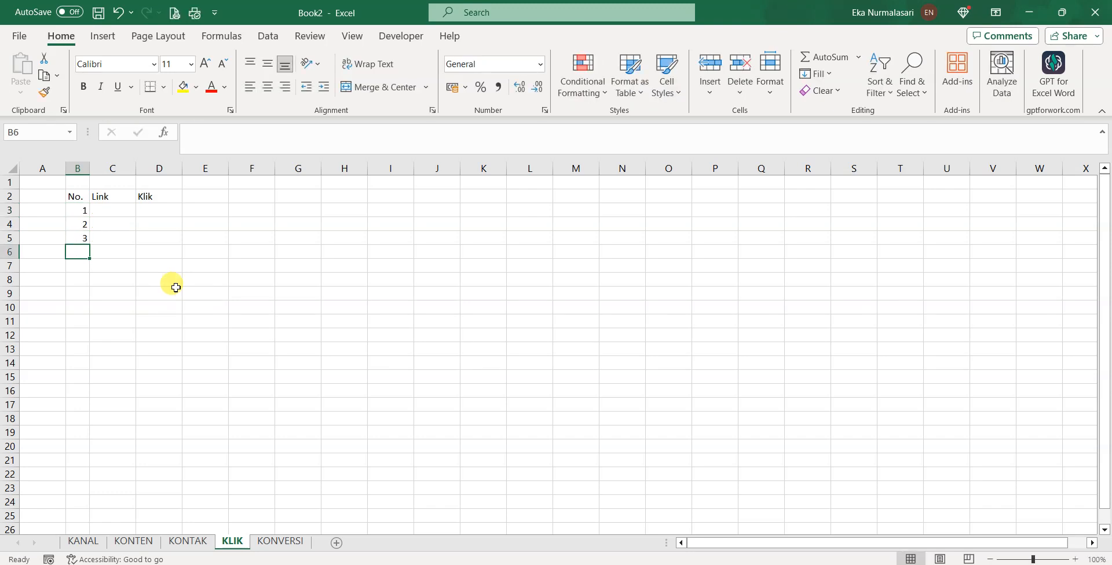
# Widen the Link column and enter bit.ly/ebookofficedanbonusnya in C3
pyautogui.click(113, 210)
pyautogui.moveTo(136, 168); pyautogui.dragTo(252, 180)
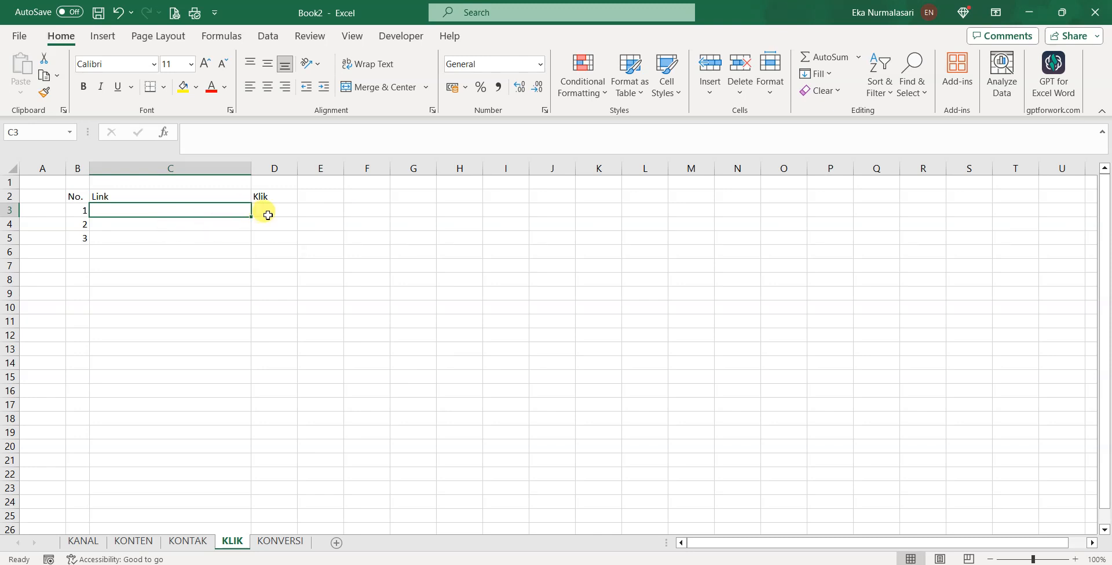
pyautogui.write('bit.ly/')
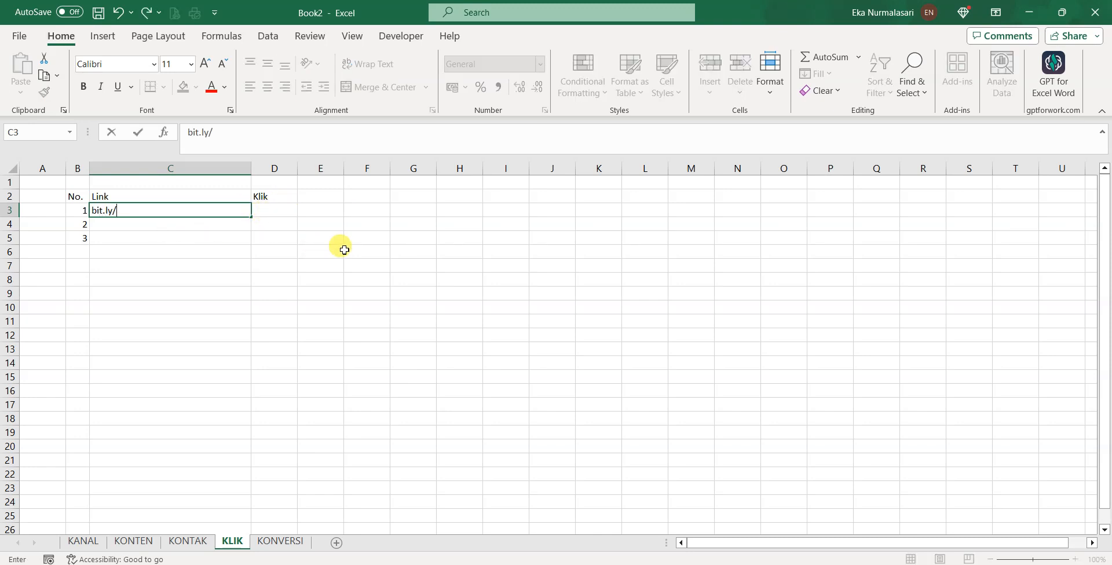
pyautogui.write('ebookofficedanbonusnya')
pyautogui.press('Return')
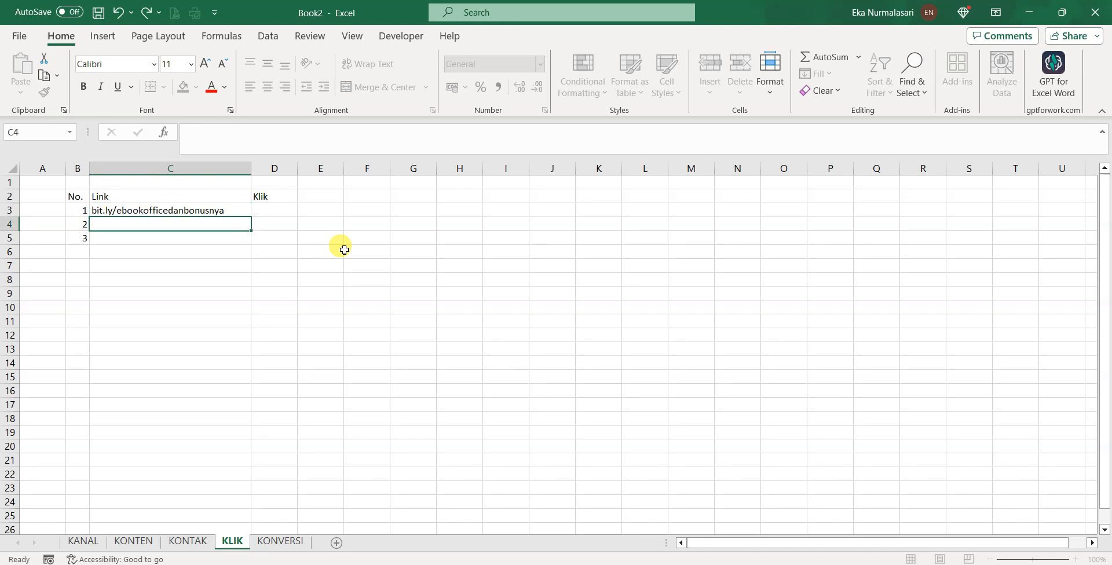
pyautogui.press('Right')
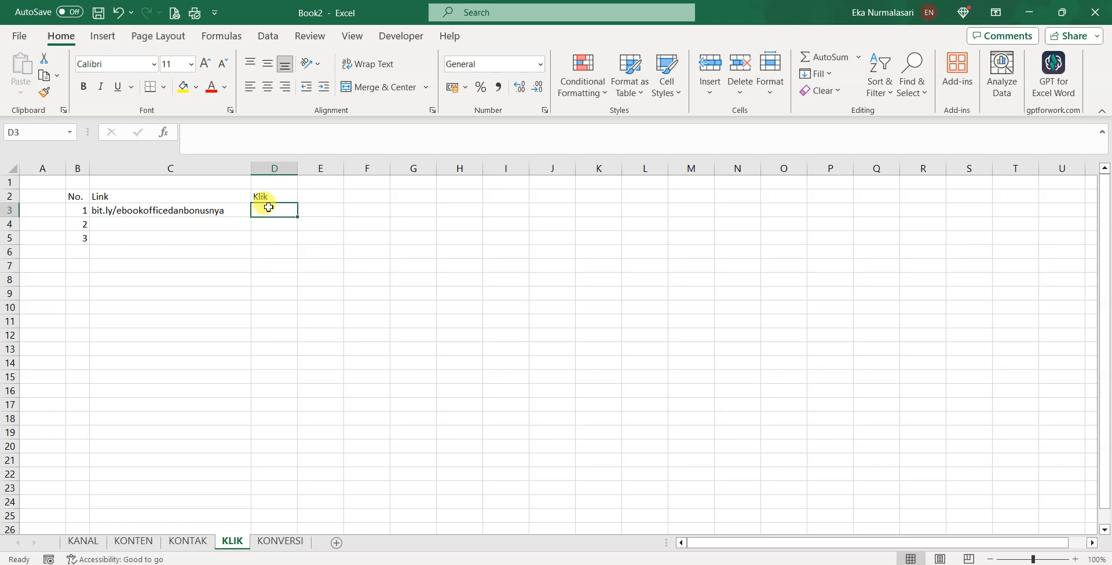
# Move the numbered link rows B3:C5 down one row to start at B4
pyautogui.click(109, 217)
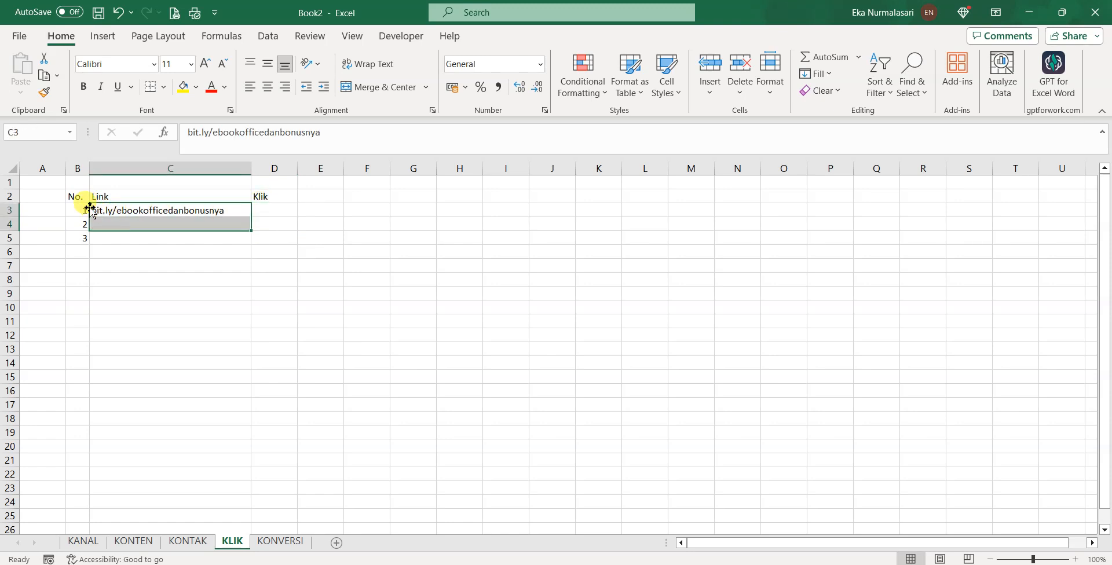
pyautogui.moveTo(83, 210); pyautogui.dragTo(119, 236)
pyautogui.hotkey('ctrl', 'x')
pyautogui.click(87, 221)
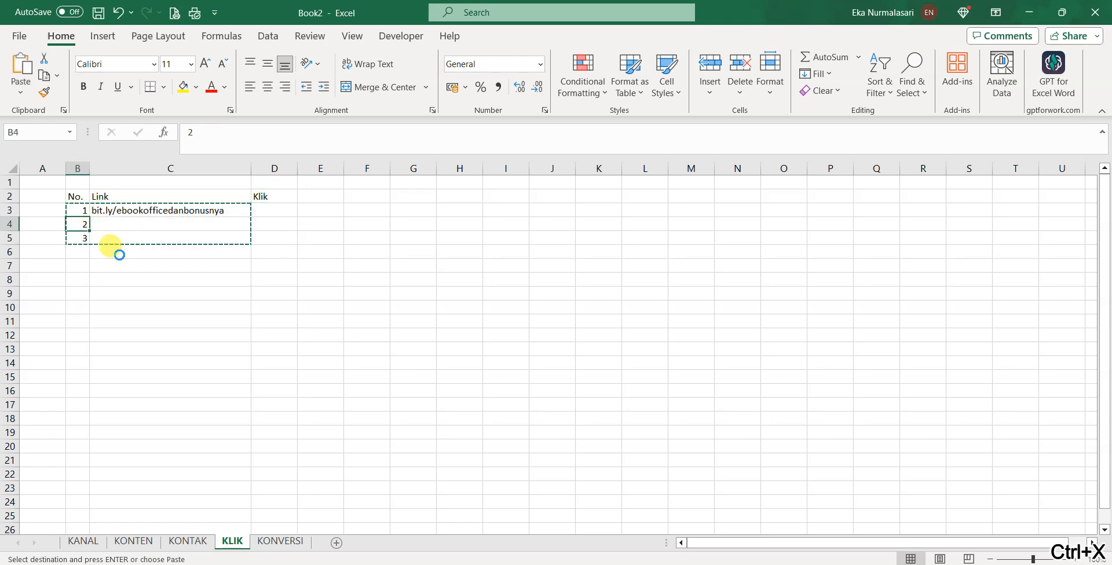
pyautogui.hotkey('ctrl', 'v')
# Number the days 1 to 6 across D3:I3 under the Klik heading
pyautogui.click(262, 208)
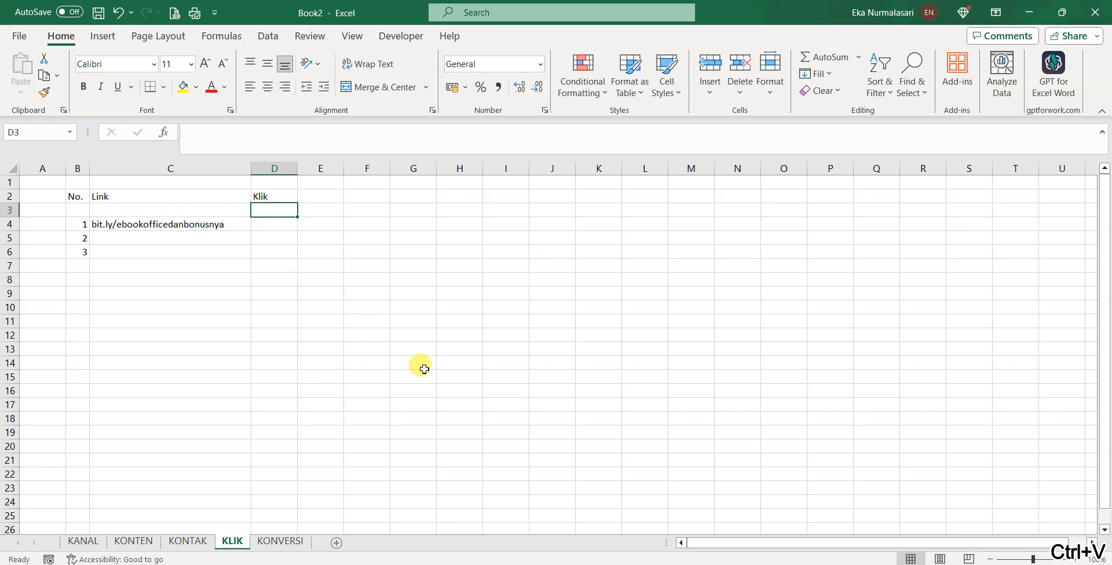
pyautogui.write('1')
pyautogui.press('Tab')
pyautogui.write('2')
pyautogui.press('Tab')
pyautogui.write('3')
pyautogui.press('Tab')
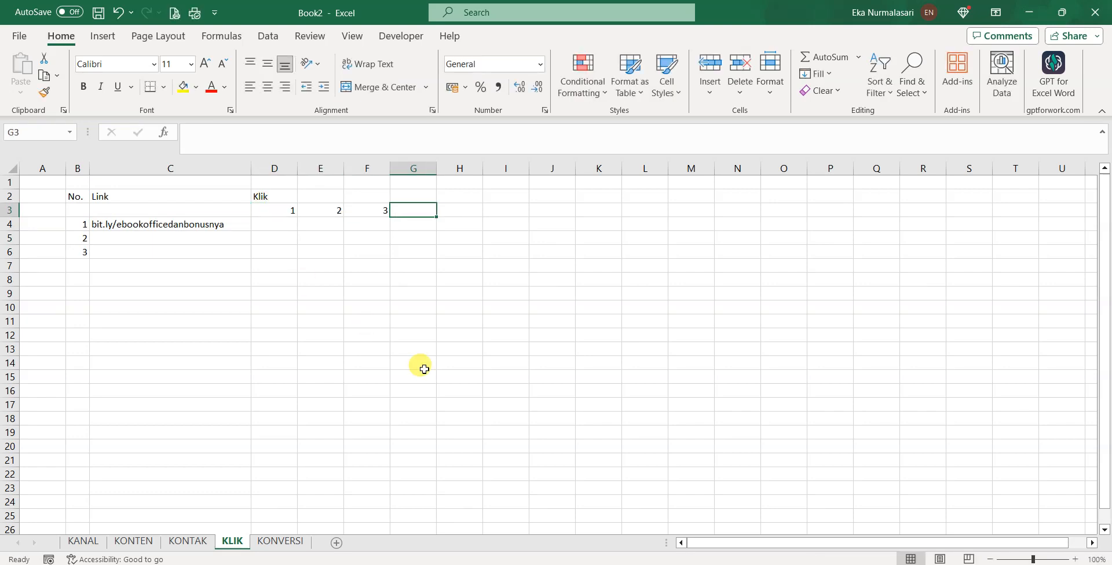
pyautogui.write('4')
pyautogui.press('Tab')
pyautogui.write('5')
pyautogui.press('Tab')
pyautogui.press('Tab')
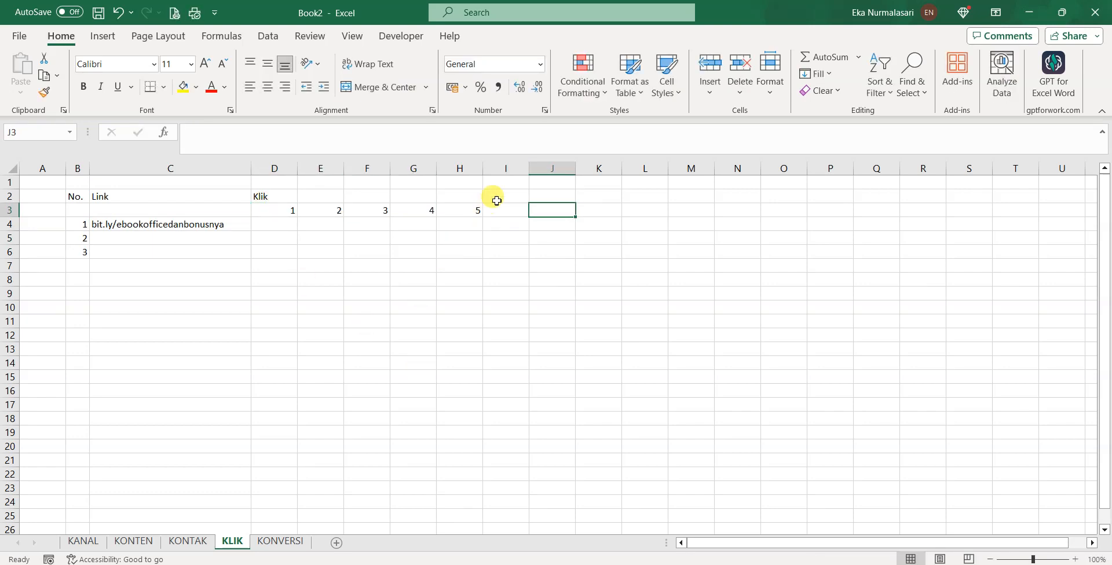
pyautogui.click(502, 209)
pyautogui.write('6')
pyautogui.press('Tab')
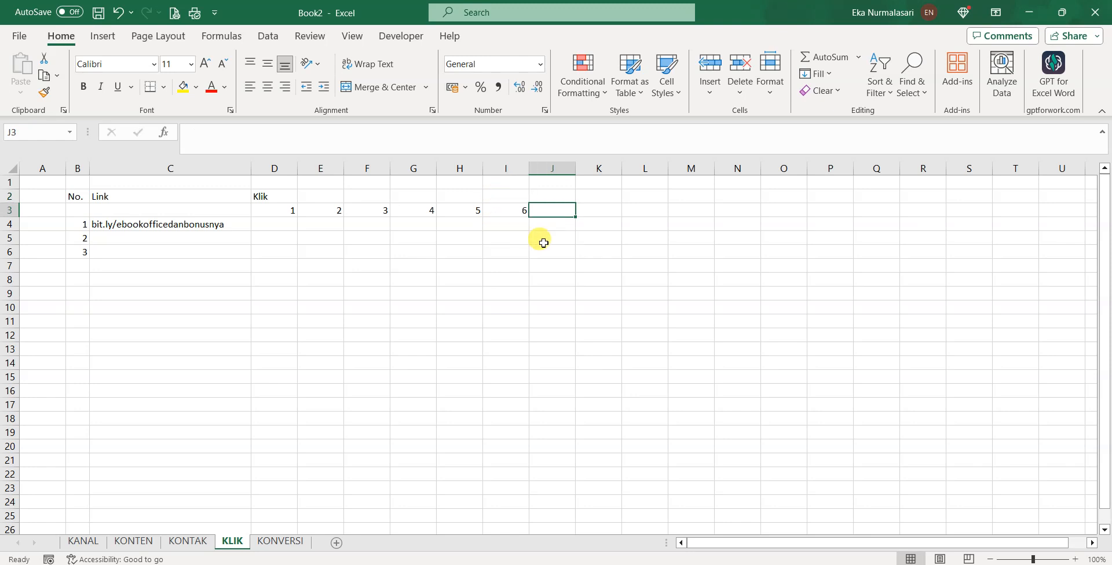
# Extend the day series in row 3 from 1 to 31 across D3:AH3
pyautogui.moveTo(293, 211); pyautogui.dragTo(800, 225)
pyautogui.scroll(-2, 682, 221)
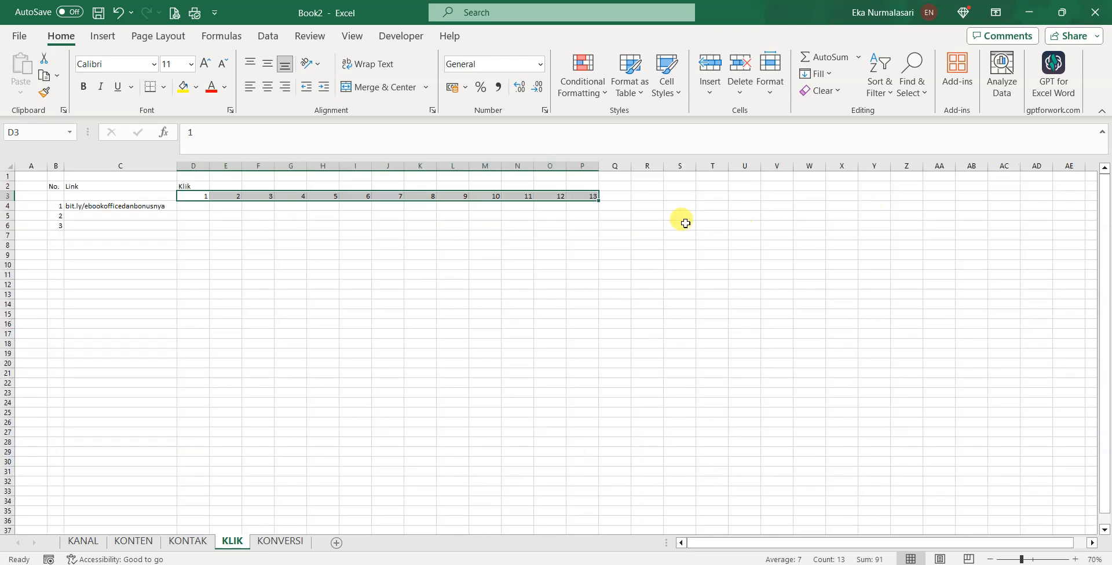
pyautogui.moveTo(683, 202); pyautogui.dragTo(1031, 197)
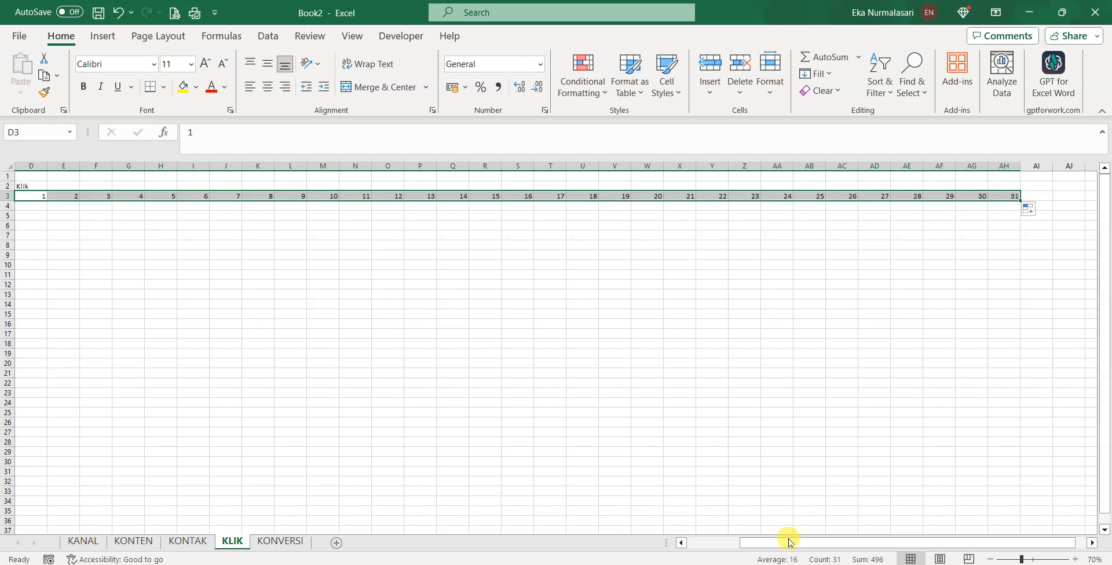
pyautogui.moveTo(787, 539); pyautogui.dragTo(734, 539)
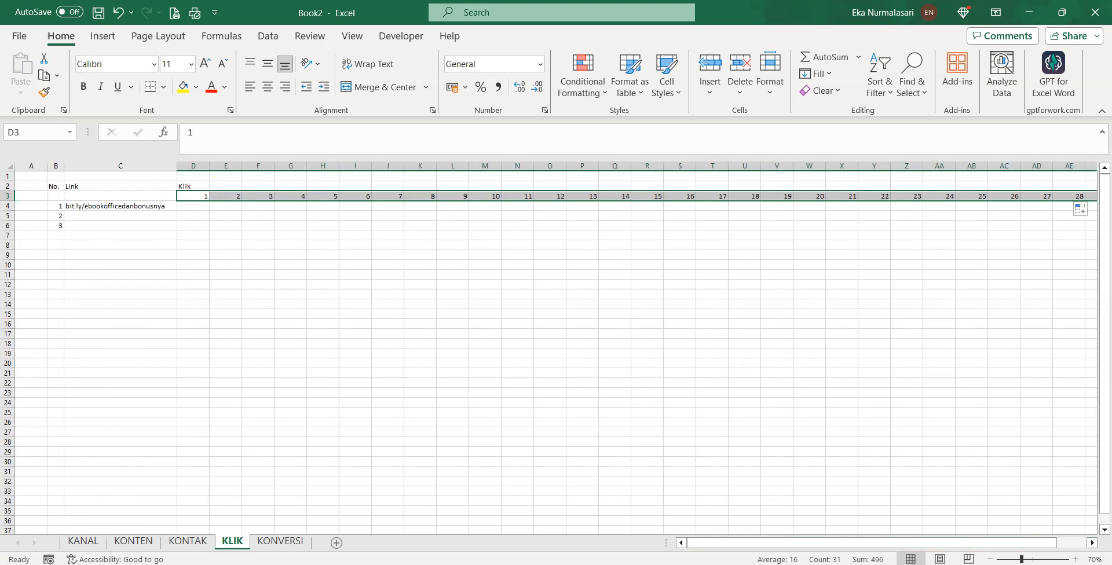
# Try adjusting widths of column D and the day columns, undoing the unwanted layout change
pyautogui.doubleClick(210, 166)
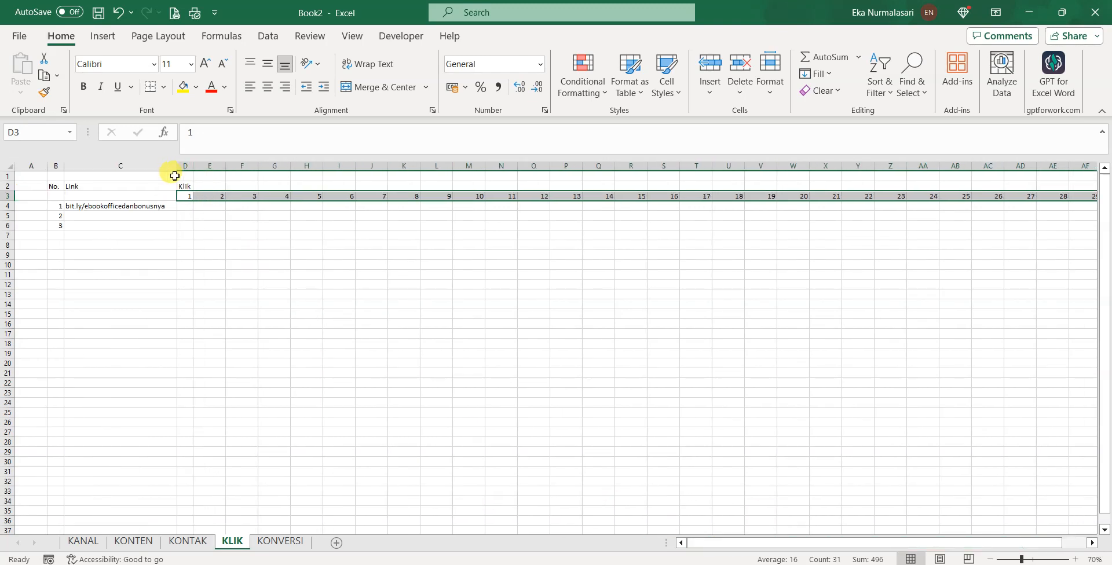
pyautogui.moveTo(177, 168); pyautogui.dragTo(1081, 195)
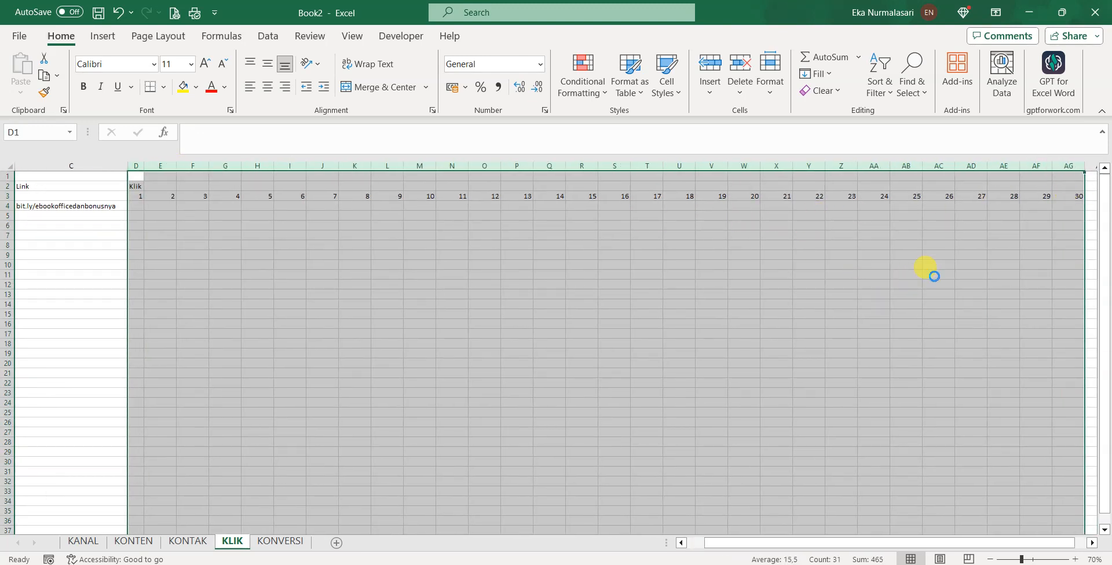
pyautogui.scroll(-1, 929, 273)
pyautogui.keyDown('shift'); pyautogui.click(810, 166); pyautogui.keyUp('shift')
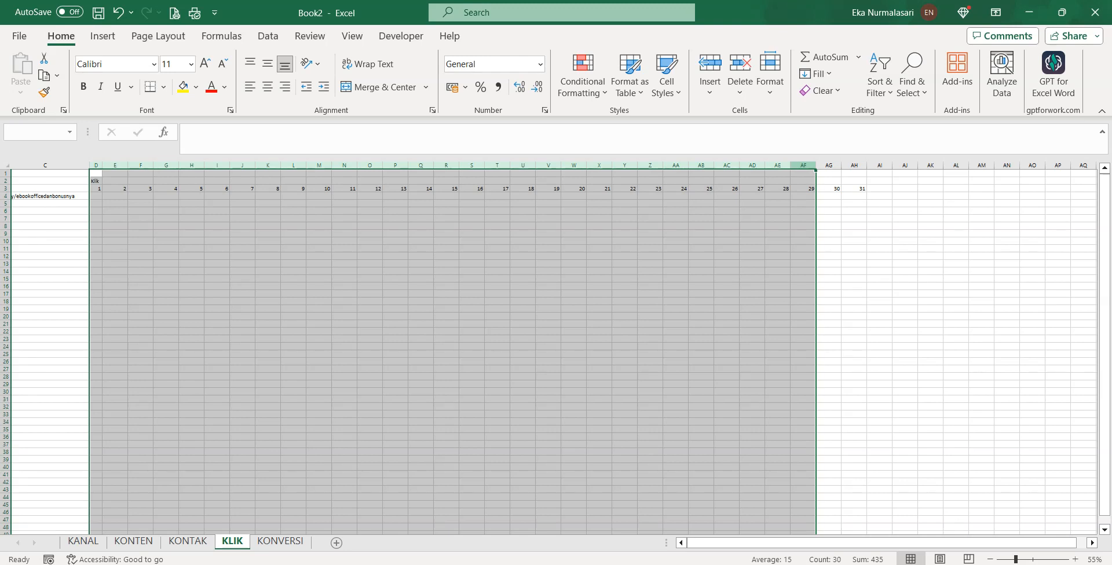
pyautogui.click(804, 165)
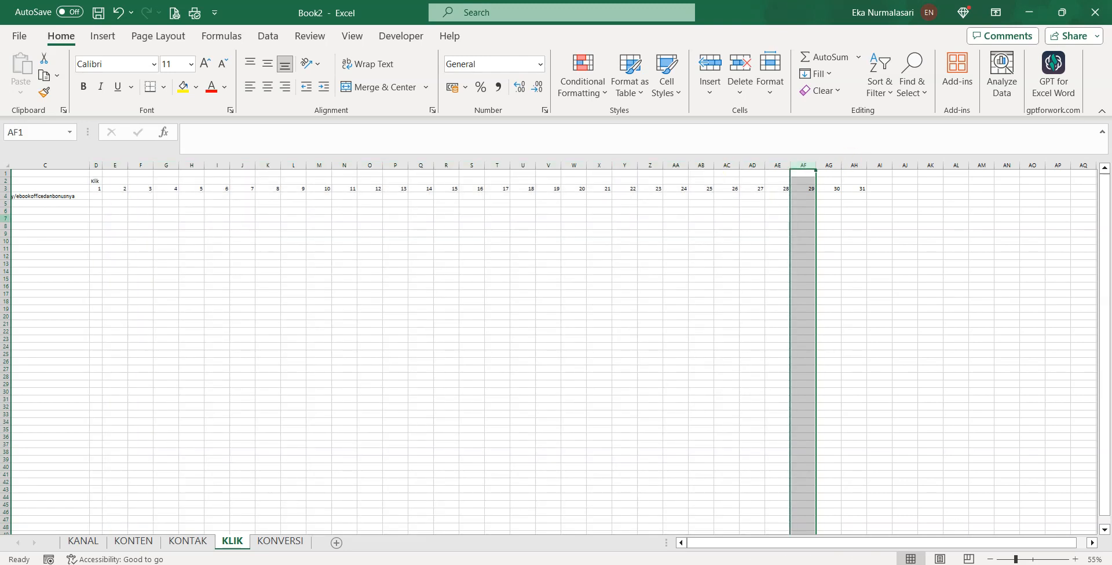
pyautogui.moveTo(86, 166); pyautogui.dragTo(513, 166)
pyautogui.click(67, 259)
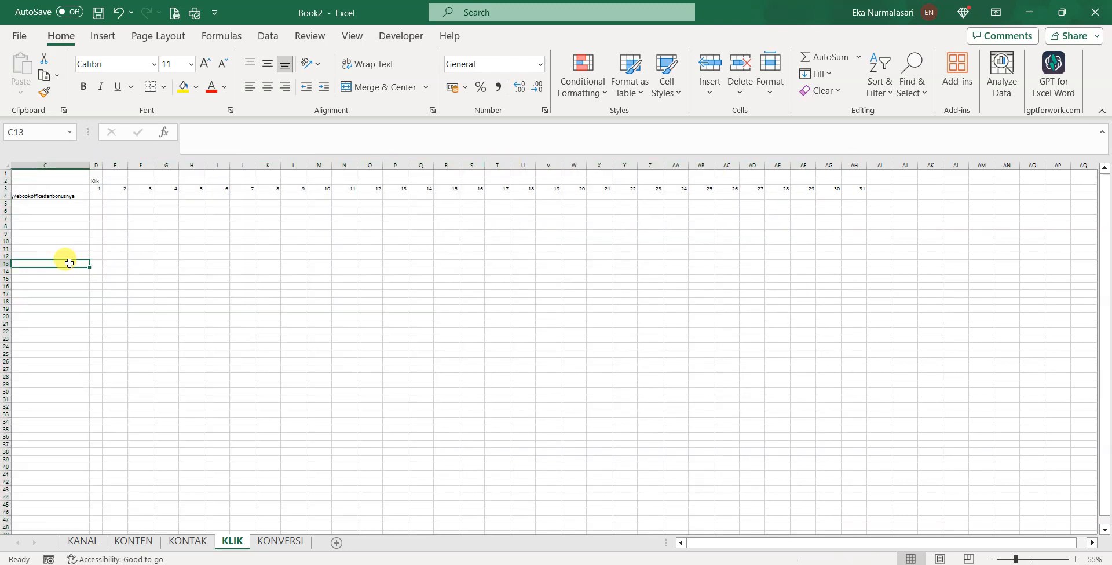
pyautogui.click(88, 166)
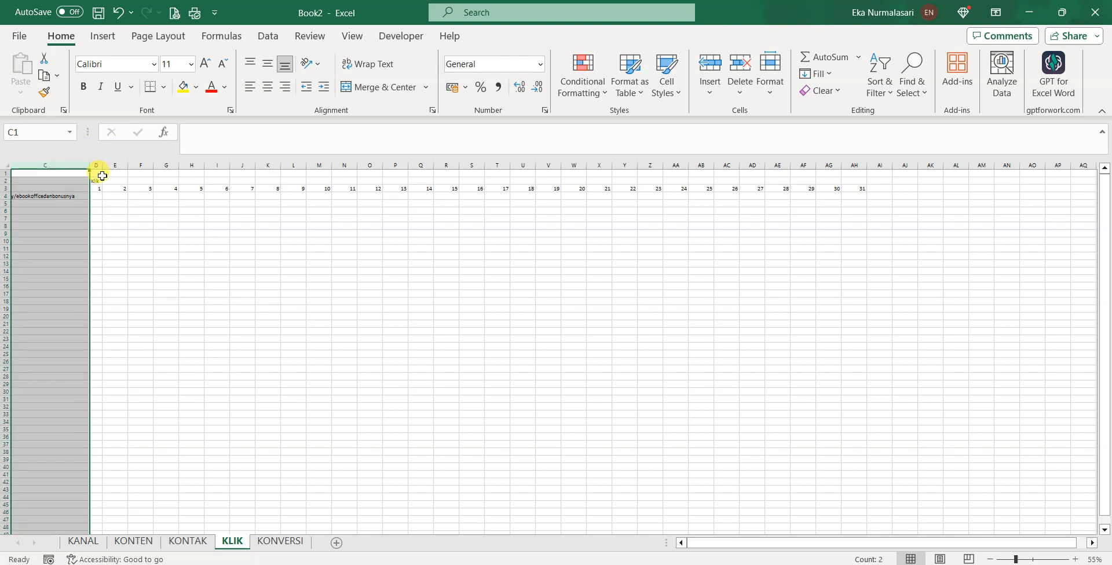
pyautogui.click(87, 173)
pyautogui.click(87, 211)
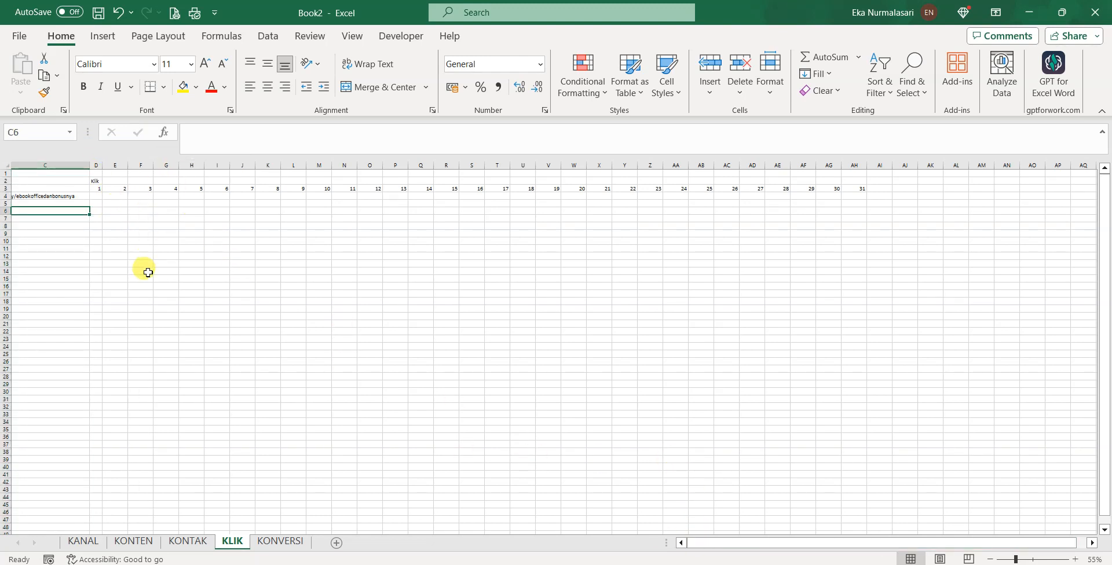
pyautogui.click(82, 257)
pyautogui.press('Left')
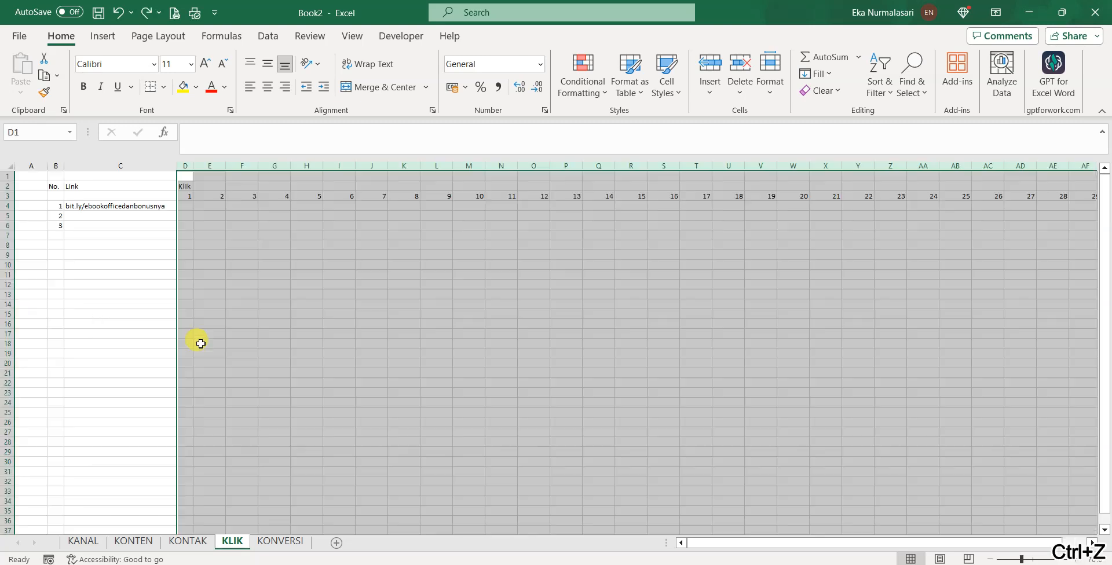
pyautogui.hotkey('ctrl', 'z')
# Narrow the day columns D through AH to an even compact width
pyautogui.click(223, 284)
pyautogui.scroll(-3, 219, 278)
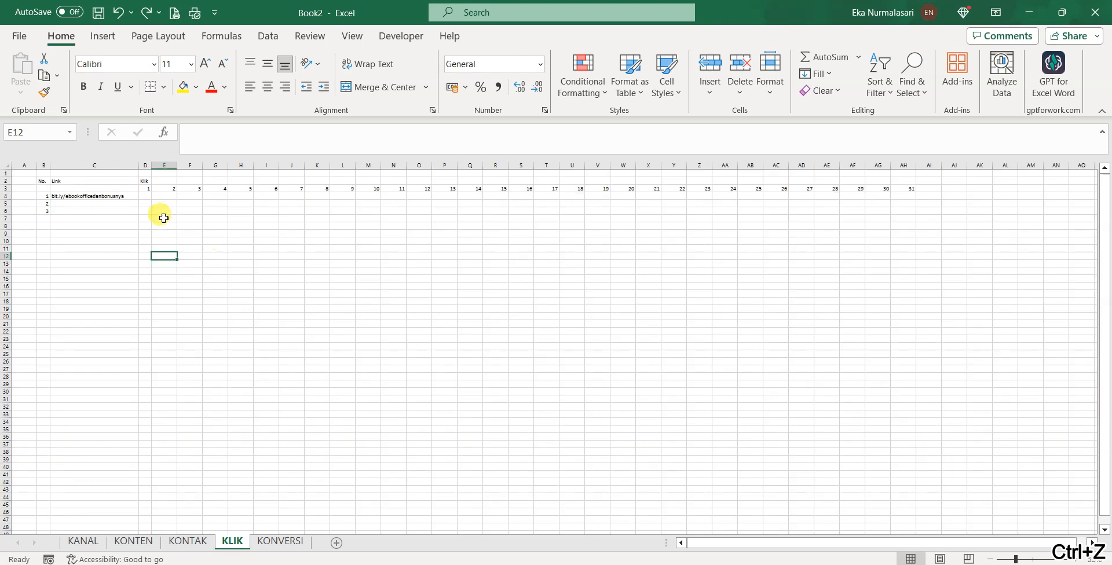
pyautogui.moveTo(145, 165); pyautogui.dragTo(906, 156)
pyautogui.scroll(2, 316, 297)
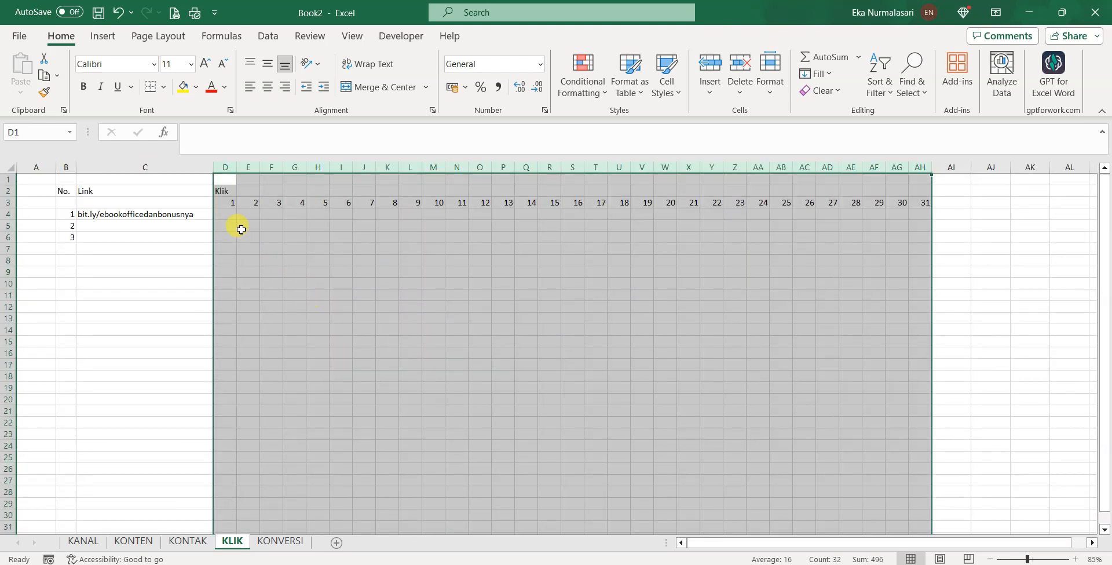
# Enter 30 clicks for day 1 and 20 for day 2 in D4:E4
pyautogui.click(228, 214)
pyautogui.write('30')
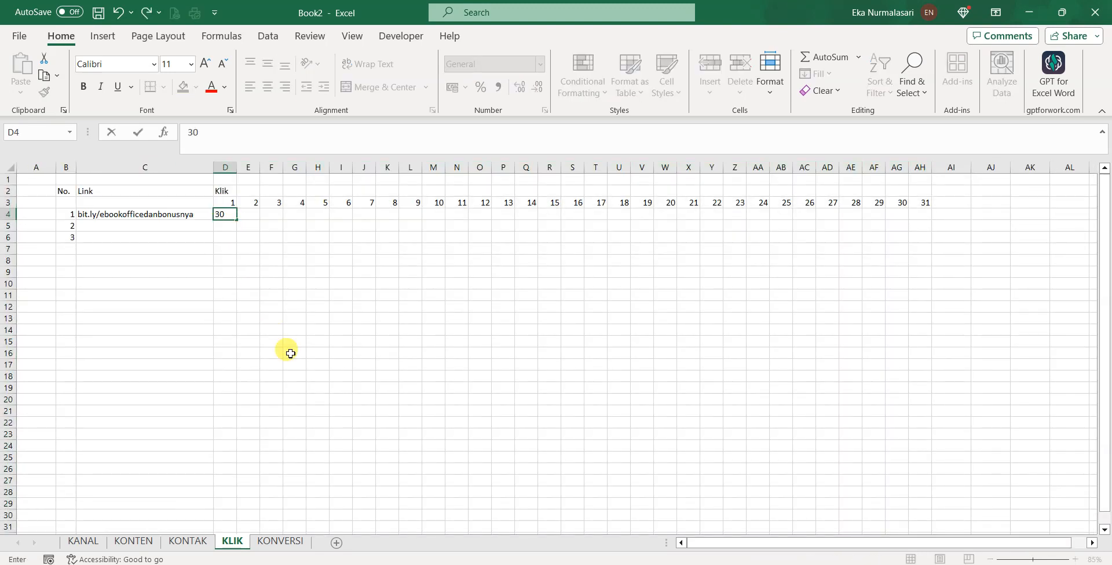
pyautogui.press('Tab')
pyautogui.write('20')
pyautogui.press('Tab')
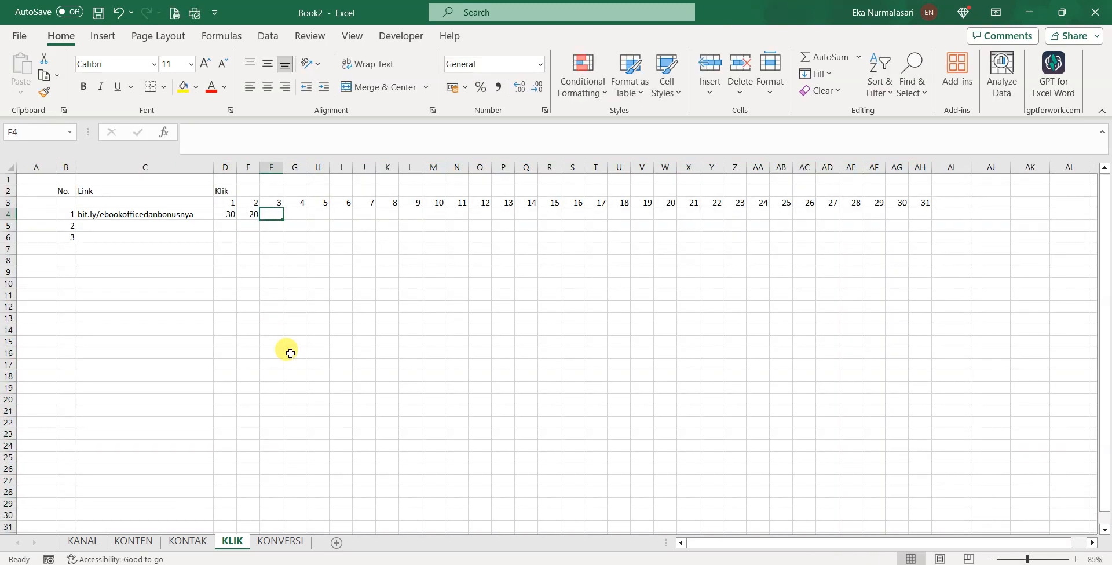
pyautogui.click(187, 213)
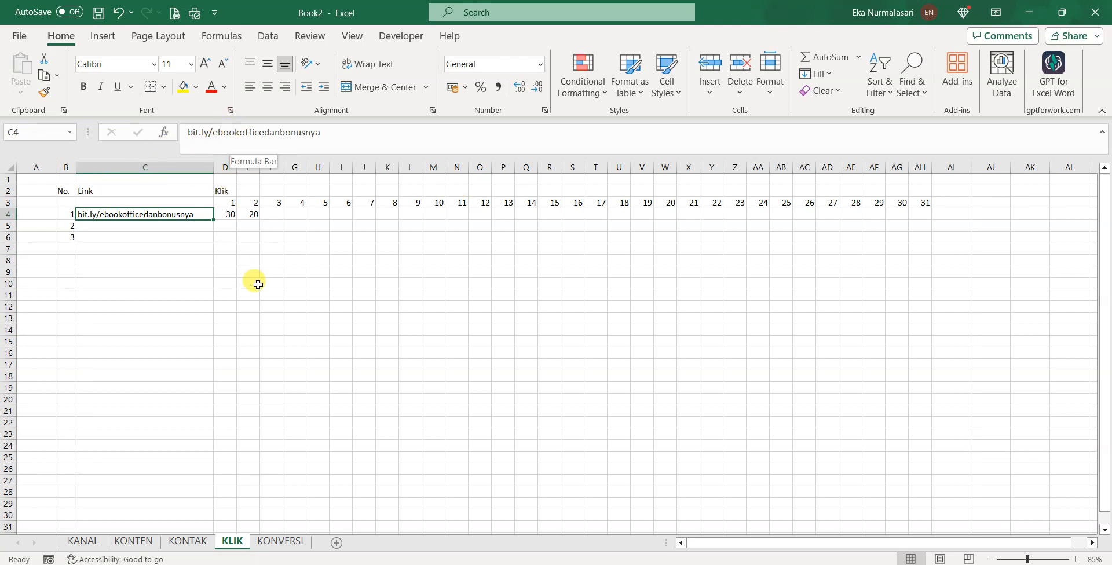
# Replace the links in C4:C5 with urlqu.com/bla-bla-bla and repost.link/order-sekarang, then go to KONVERSI
pyautogui.moveTo(371, 131); pyautogui.dragTo(180, 149)
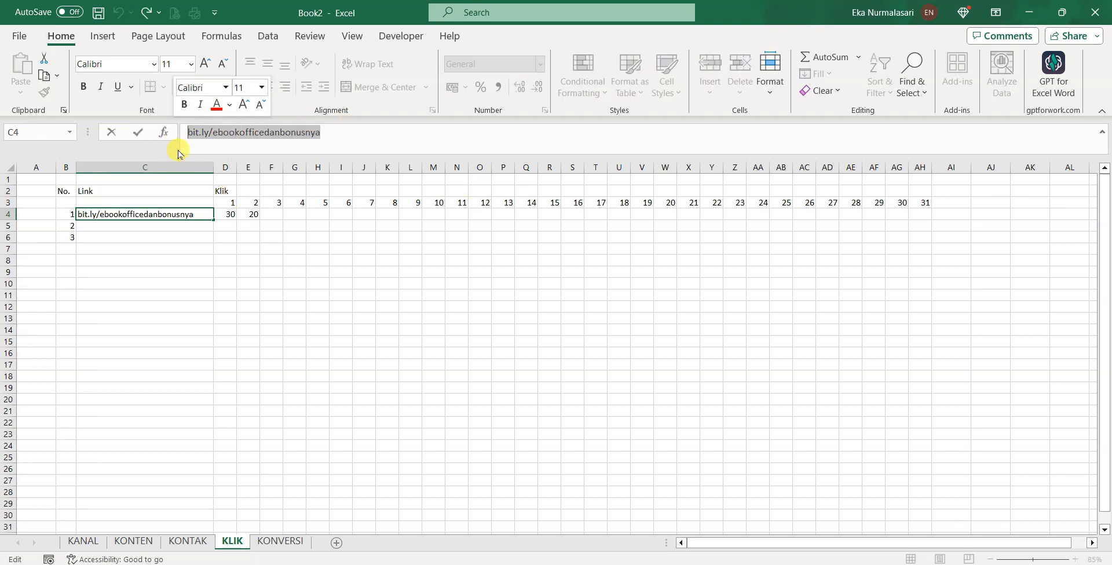
pyautogui.write('rlqu')
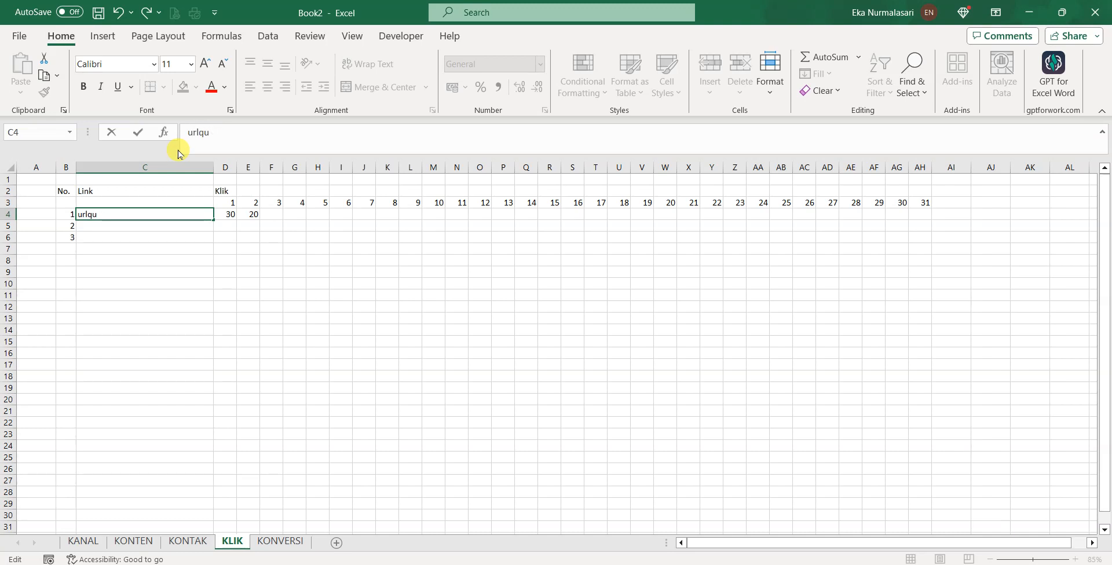
pyautogui.write('.com/bla-bla-bla')
pyautogui.press('Return')
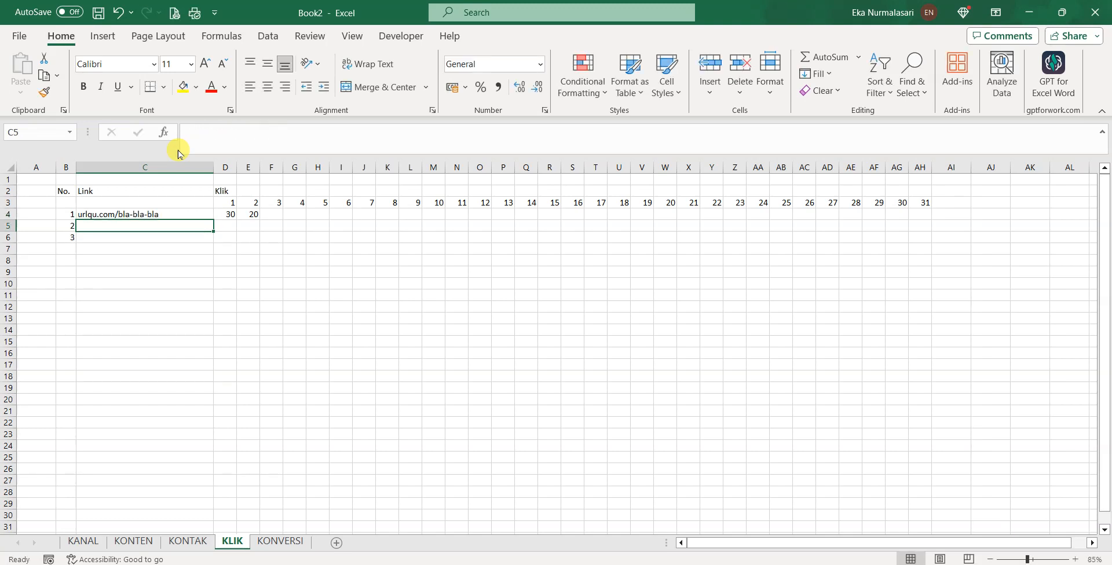
pyautogui.write('repost.li')
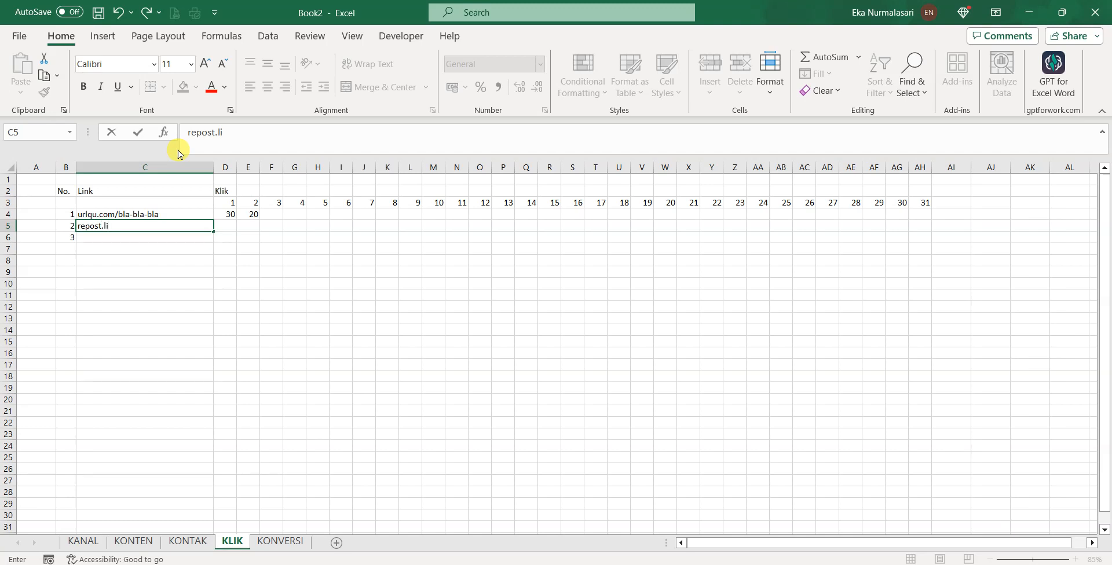
pyautogui.write('nk/d')
pyautogui.write('order-')
pyautogui.write('sekarang')
pyautogui.press('Return')
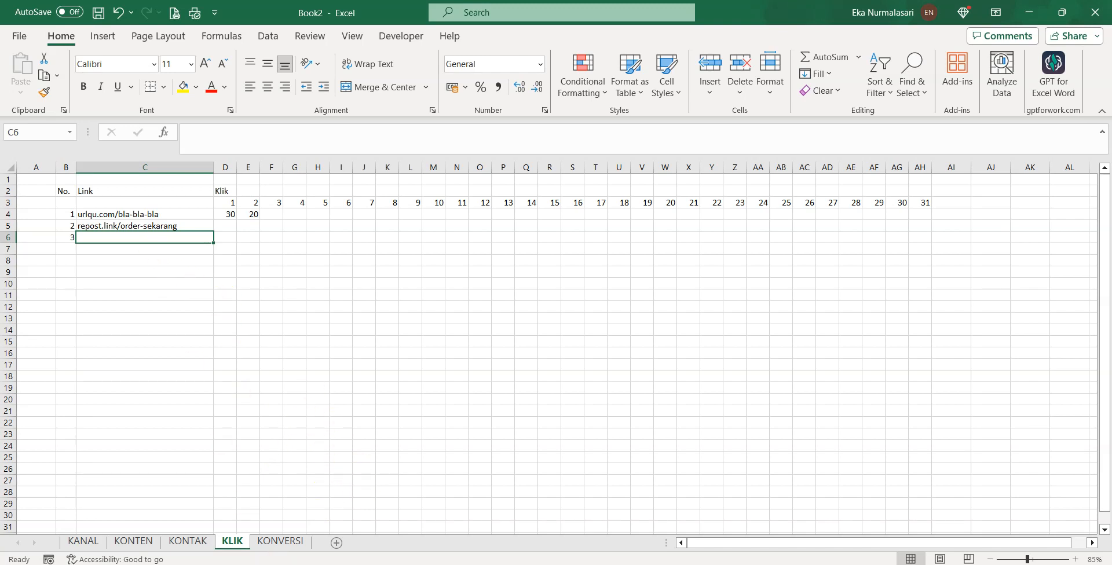
pyautogui.click(292, 544)
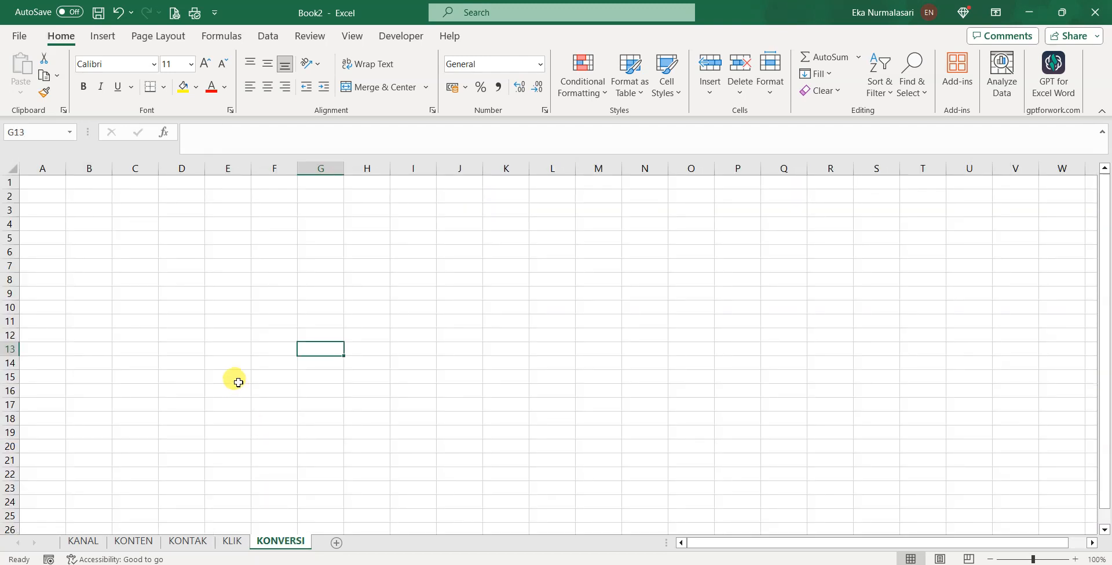
# Type headers No., Konten and Kontak into B2:D2, correcting a mistyped Pembeli
pyautogui.click(238, 383)
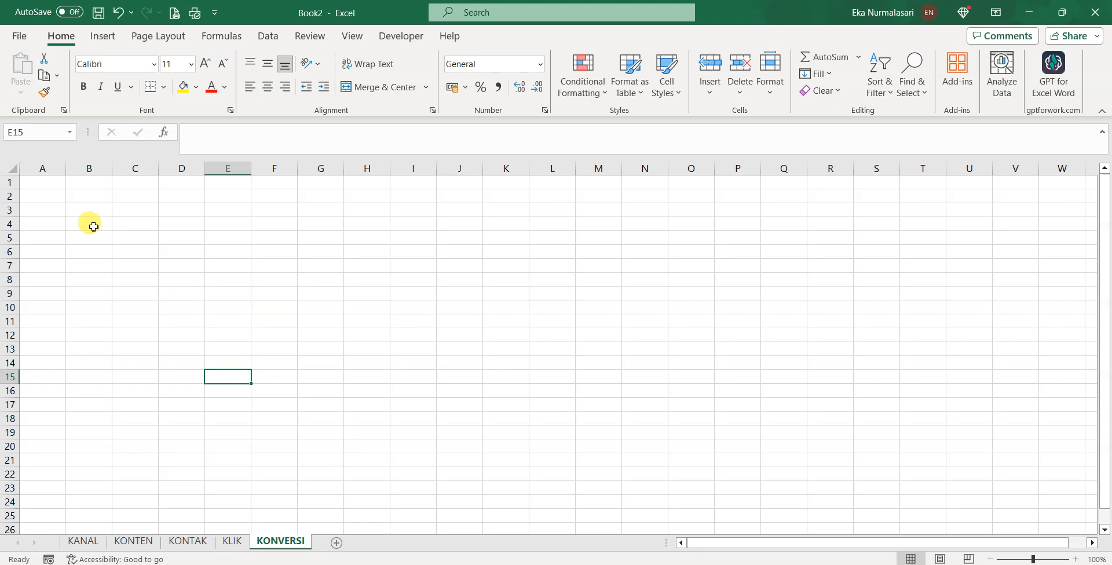
pyautogui.click(84, 197)
pyautogui.write('No.')
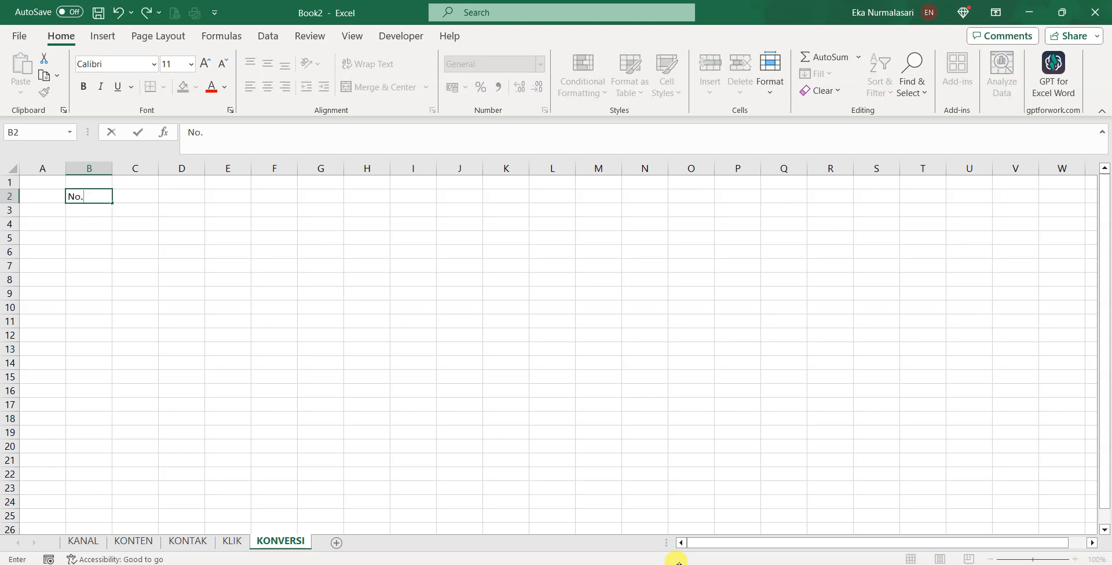
pyautogui.press('Tab')
pyautogui.write('Konten')
pyautogui.press('Tab')
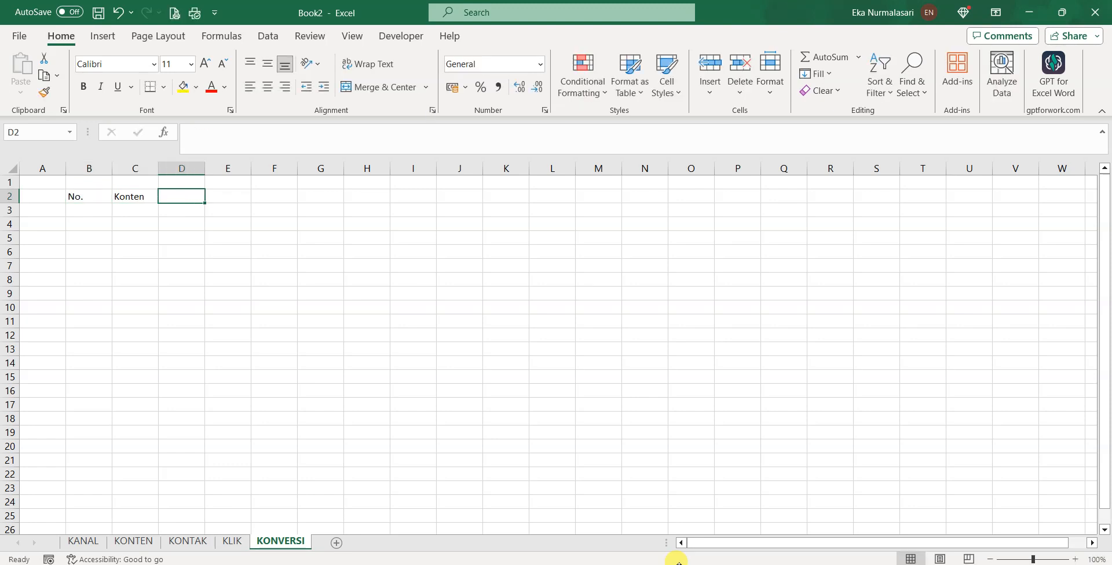
pyautogui.write('Pembeli')
pyautogui.press('BackSpace')
pyautogui.press('BackSpace')
pyautogui.press('BackSpace')
pyautogui.press('BackSpace')
pyautogui.press('BackSpace')
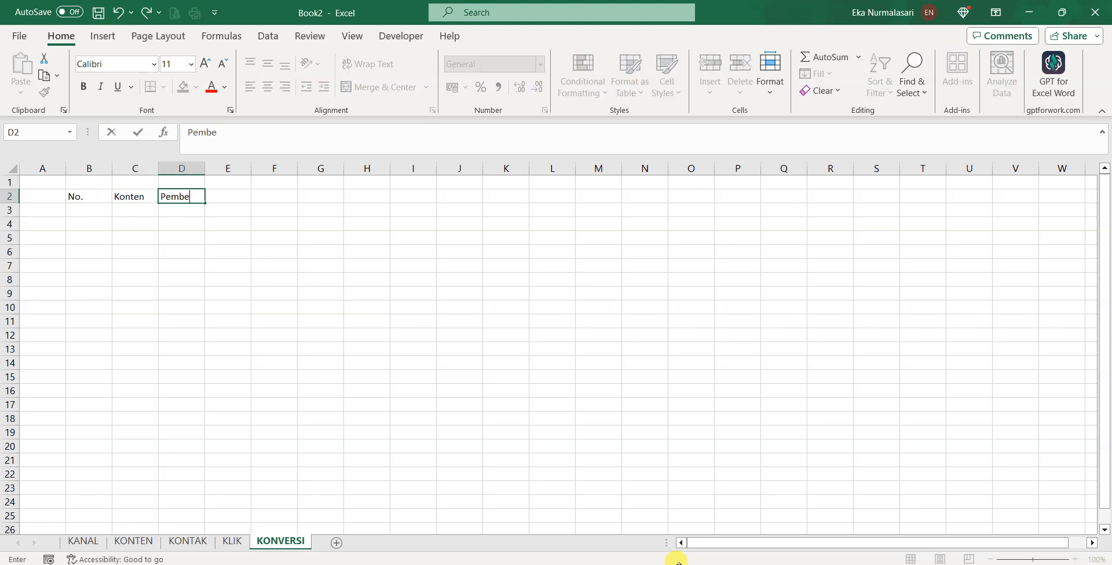
pyautogui.press('BackSpace')
pyautogui.press('BackSpace')
pyautogui.write('Kontak')
pyautogui.press('Tab')
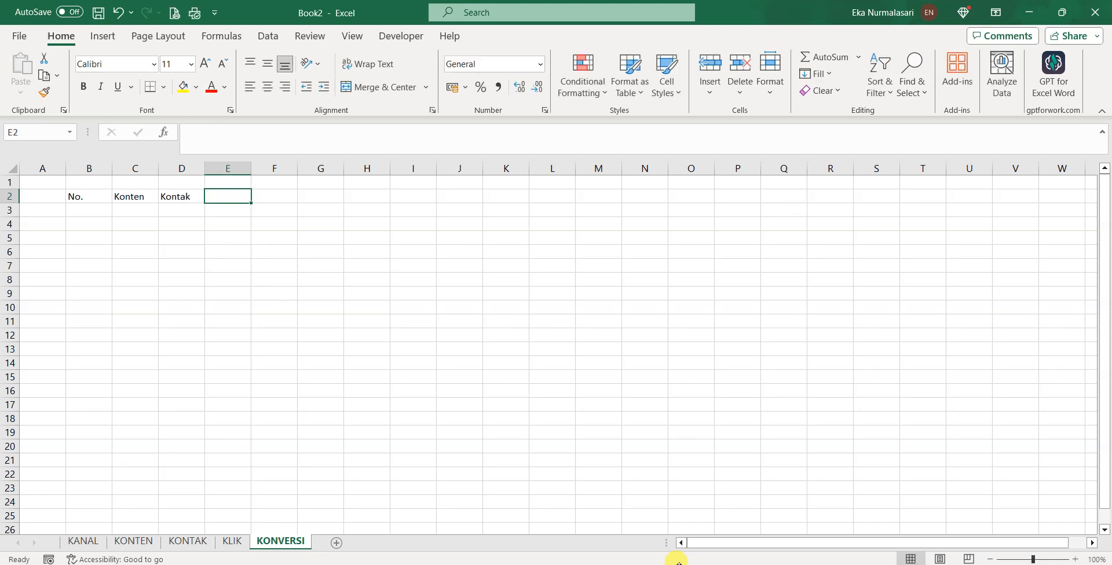
# Add headers Produk, Rp. and Tgl. Beli in E2:G2, then number the first entry 1 in B3
pyautogui.write('Produk')
pyautogui.press('Tab')
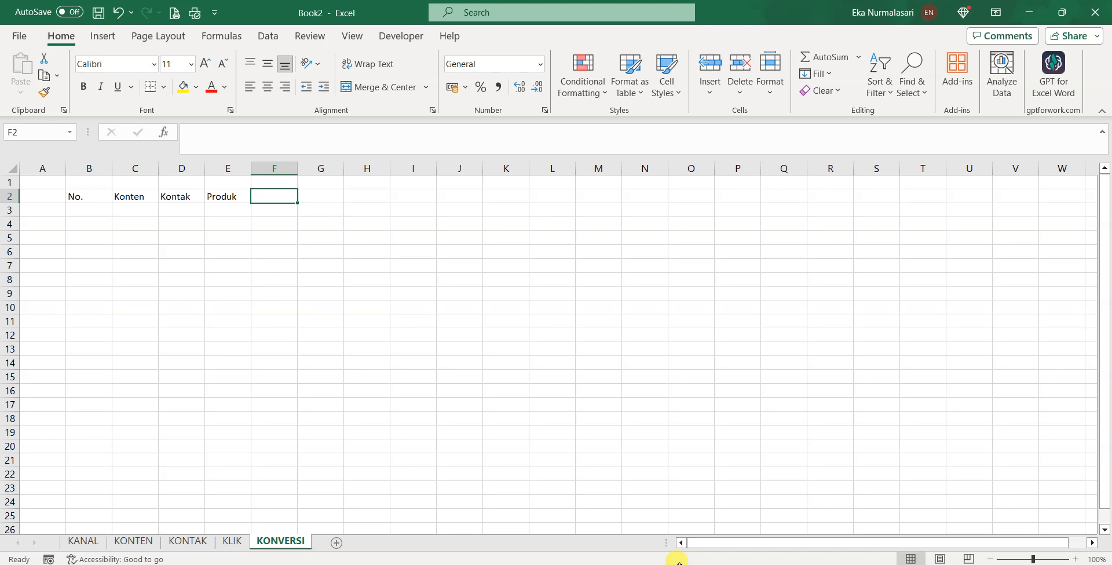
pyautogui.write('Rp.')
pyautogui.press('Tab')
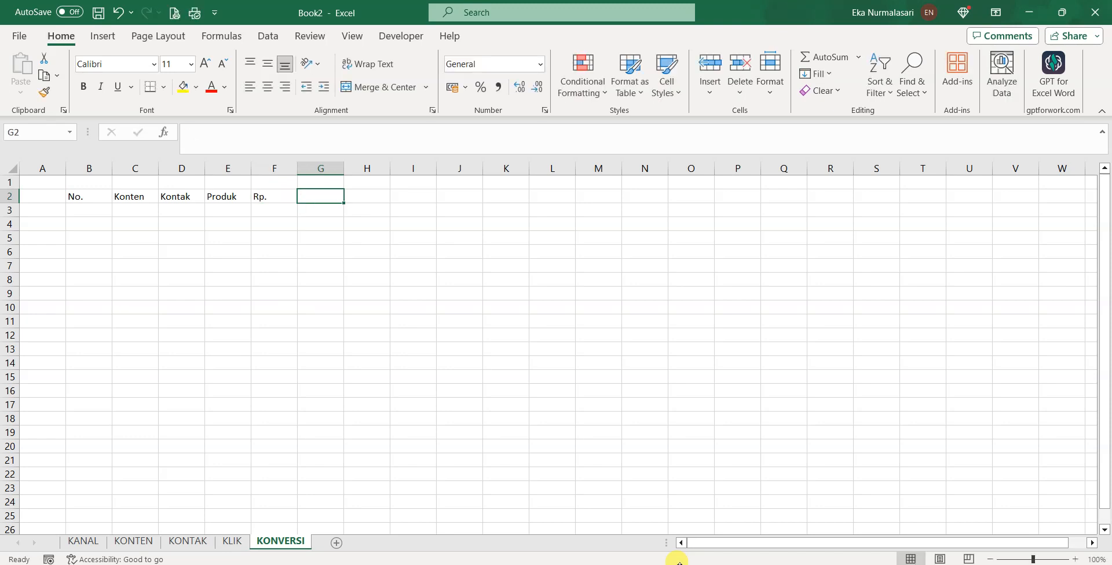
pyautogui.write('Tgl. ')
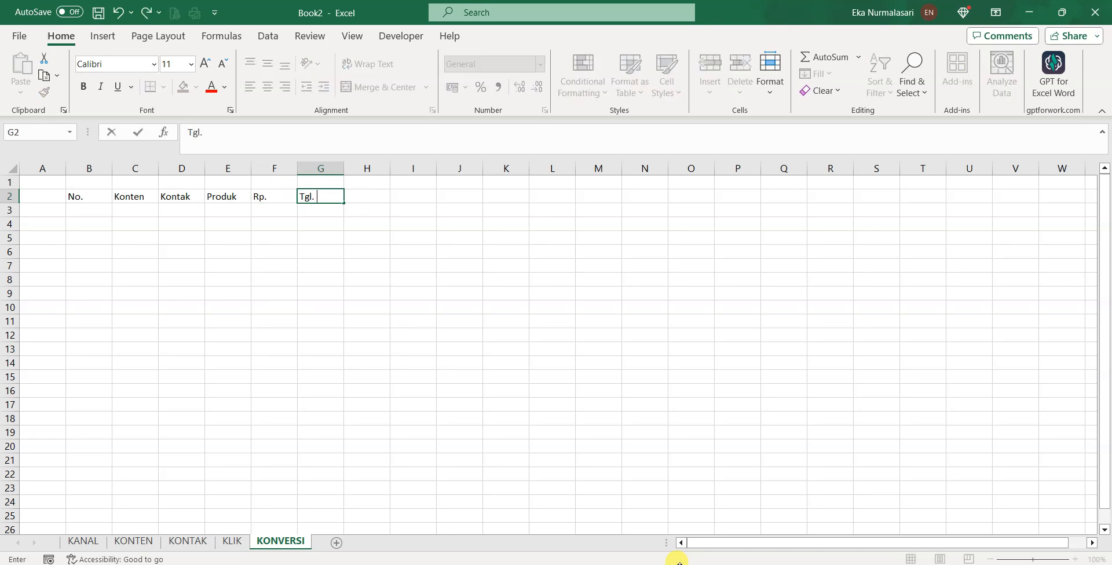
pyautogui.write('Beli')
pyautogui.press('Return')
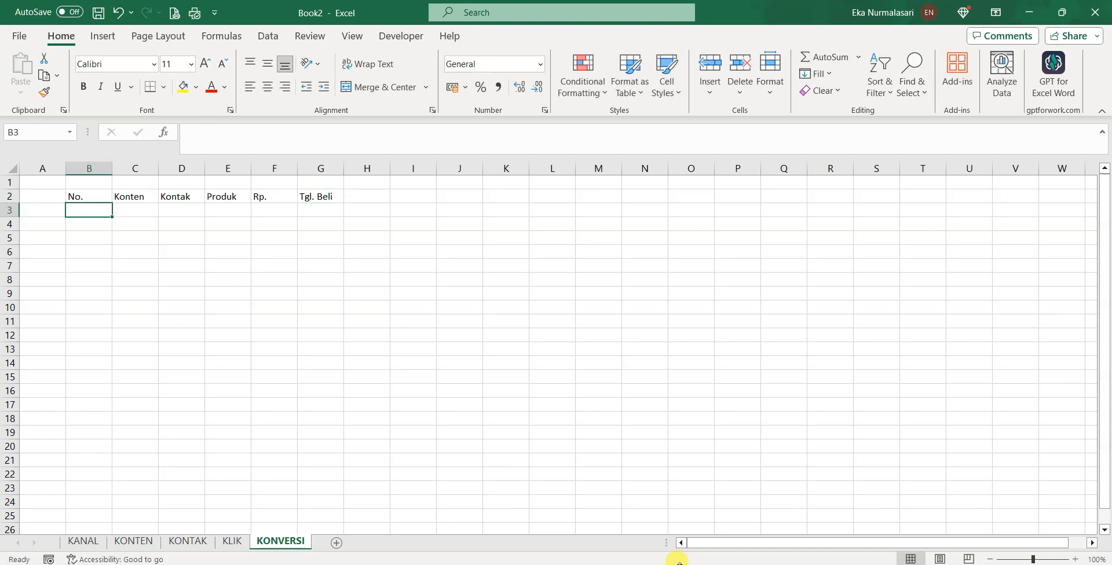
pyautogui.write('1')
pyautogui.press('Tab')
# Enter Promo Produk A and the contact's name and phone number in C3:D3, autofitting column D
pyautogui.write('Promo Produk')
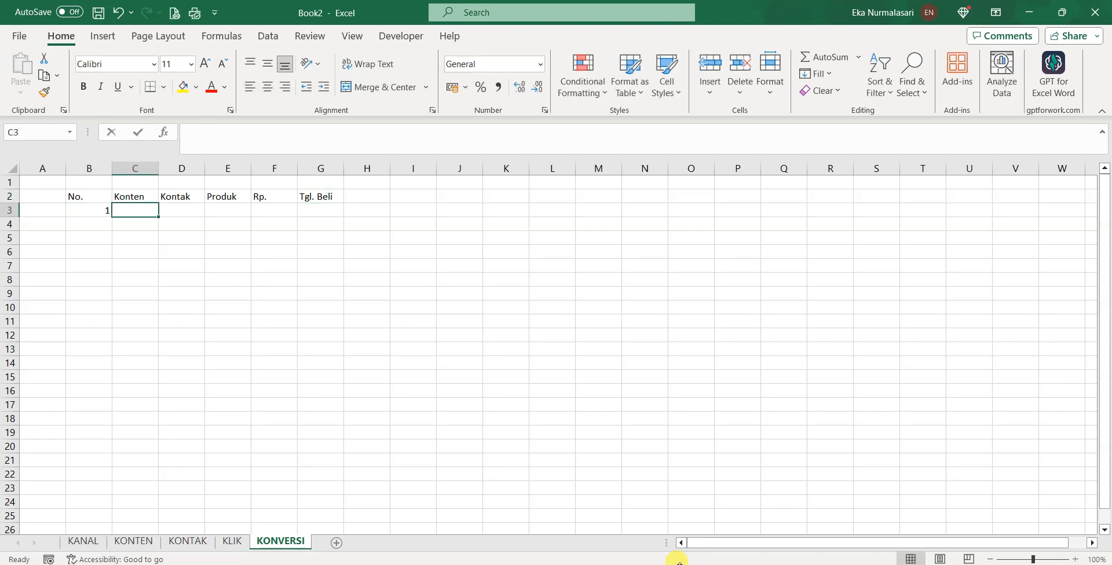
pyautogui.write(' A')
pyautogui.press('Tab')
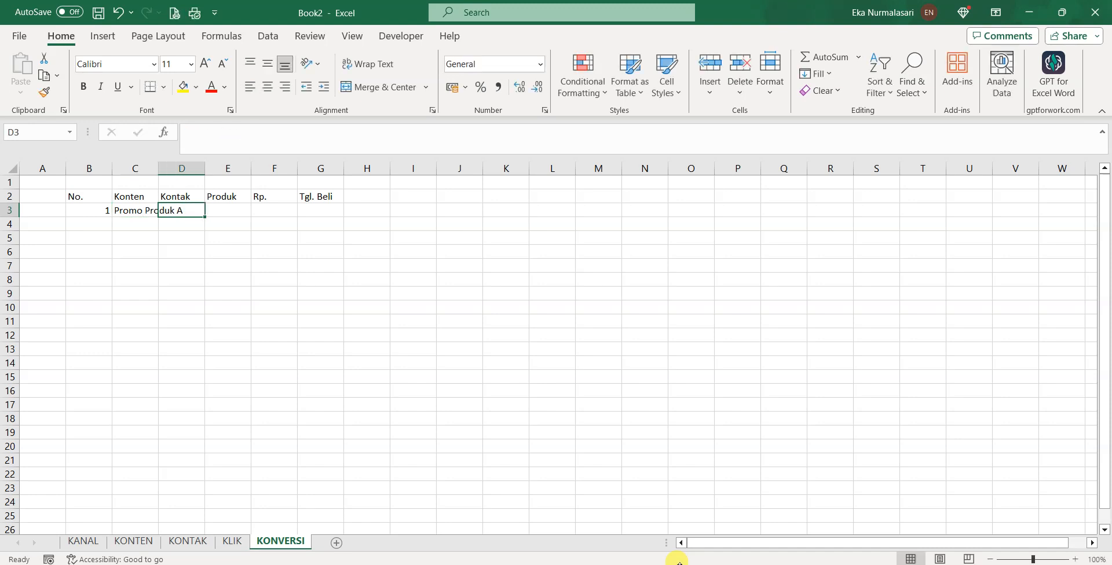
pyautogui.write('Piyus')
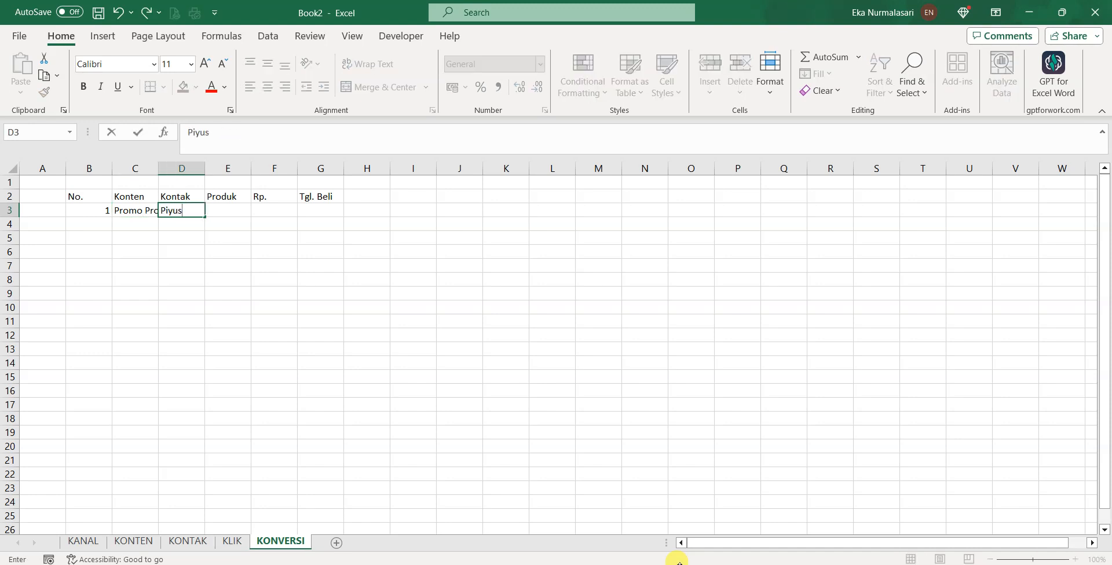
pyautogui.press('Tab')
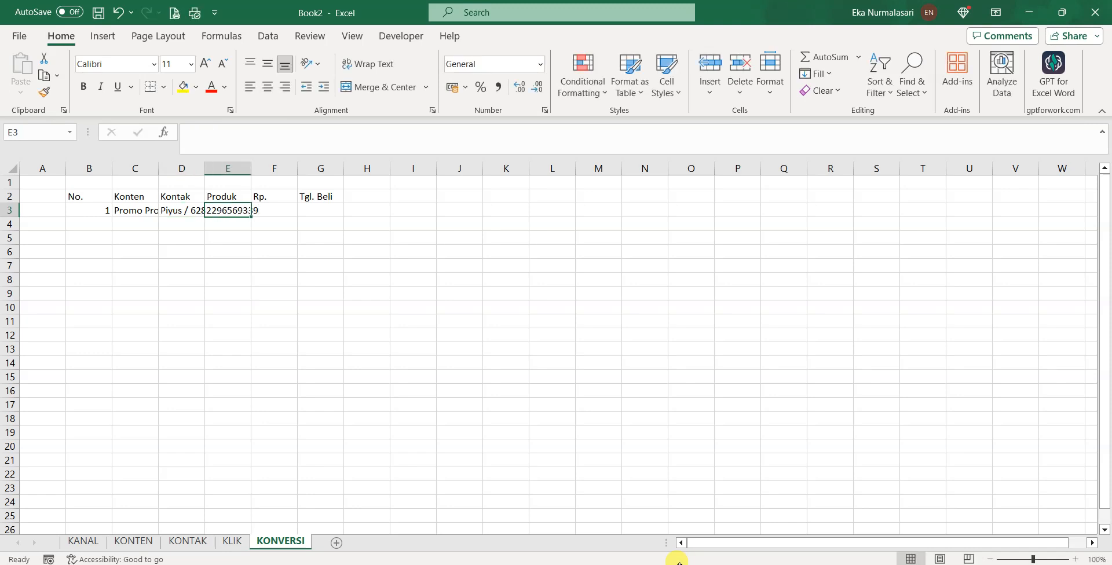
pyautogui.doubleClick(251, 168)
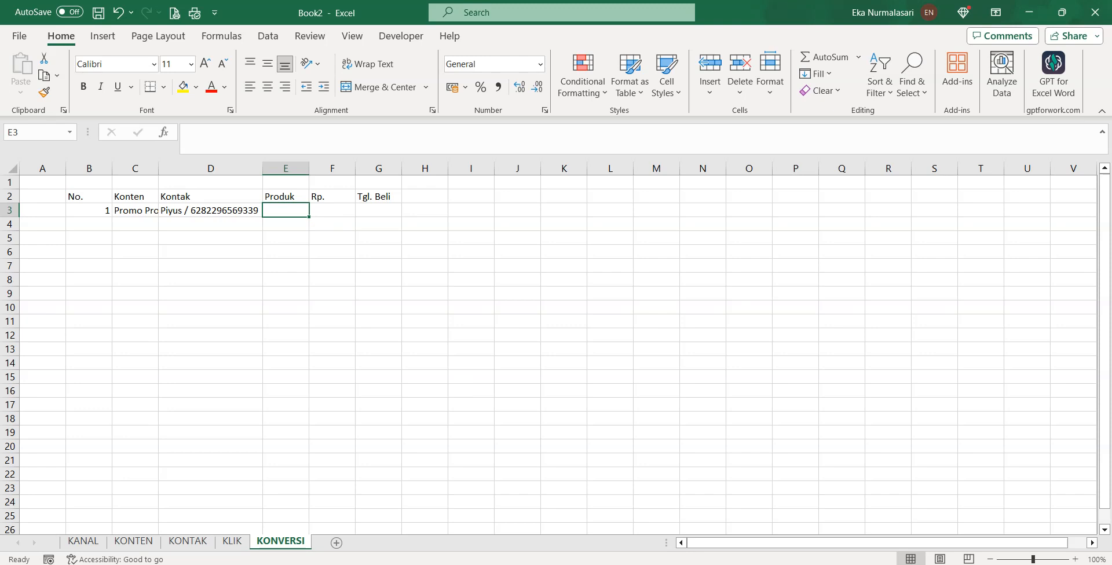
# Insert a new column E before Produk with the header Link
pyautogui.rightClick(285, 168)
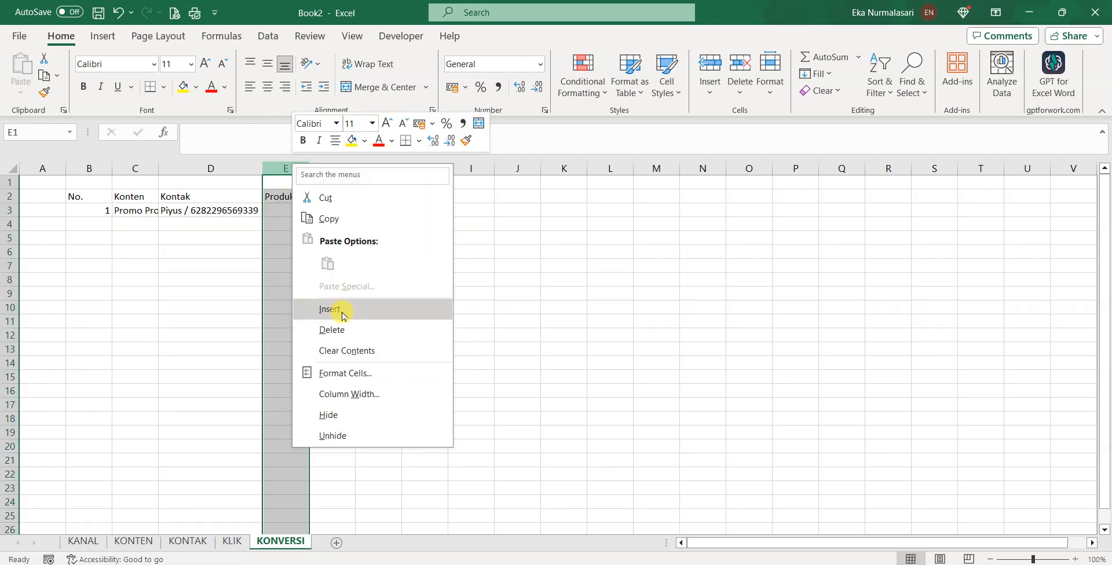
pyautogui.click(342, 315)
pyautogui.click(298, 194)
pyautogui.write('Link')
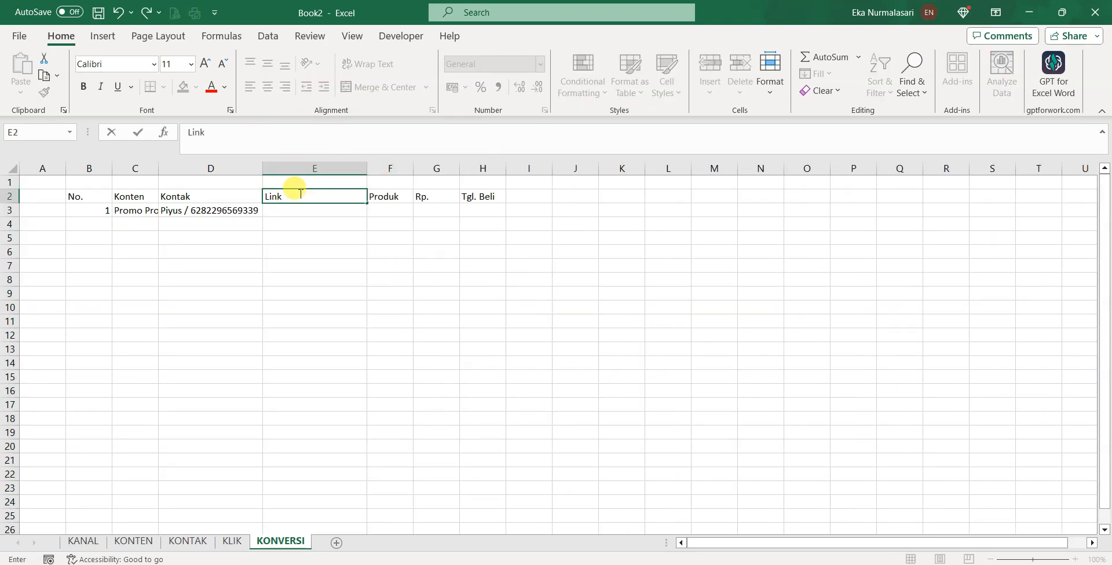
pyautogui.press('Tab')
pyautogui.click(299, 194)
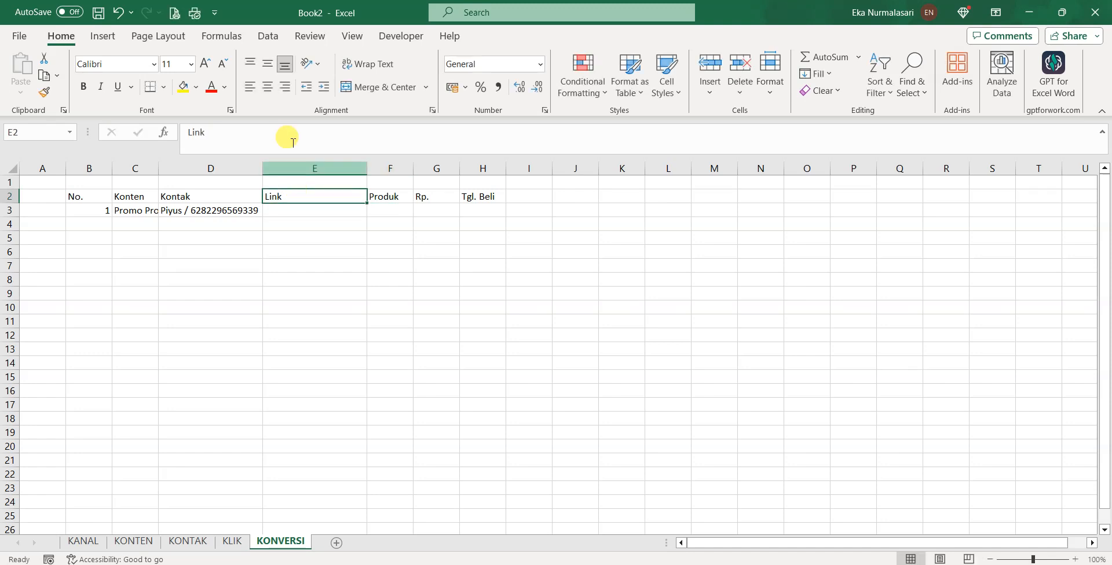
pyautogui.click(290, 133)
pyautogui.write('Oormulir')
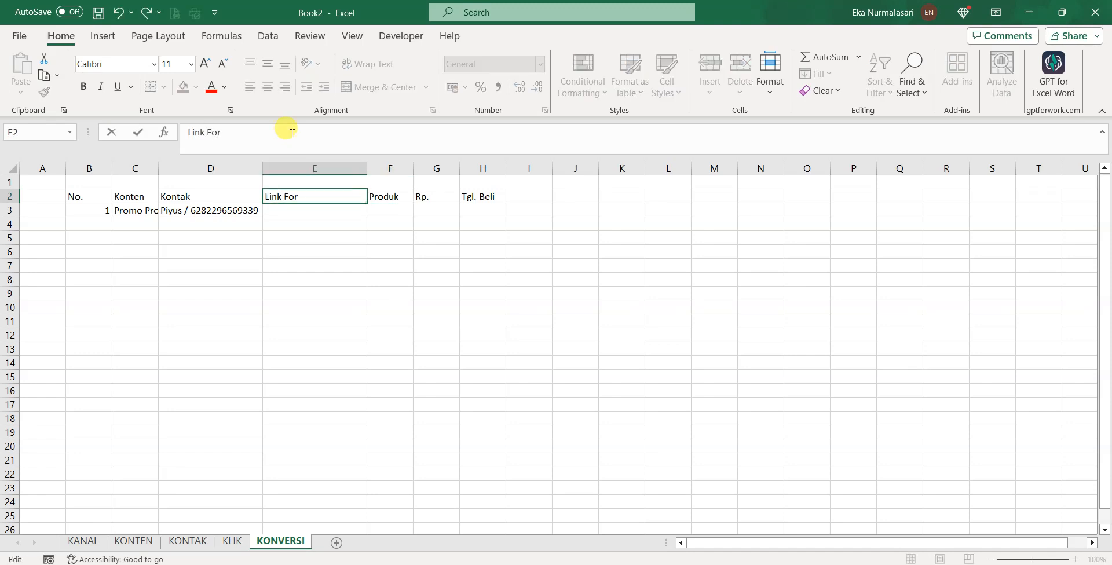
pyautogui.press('BackSpace')
pyautogui.press('BackSpace')
pyautogui.press('BackSpace')
pyautogui.press('BackSpace')
pyautogui.press('BackSpace')
pyautogui.press('BackSpace')
pyautogui.press('BackSpace')
pyautogui.press('BackSpace')
pyautogui.press('BackSpace')
pyautogui.press('Return')
# Fill row 3 with Formulir Order Produk A, Produk A, 200000 and 30/01/2024
pyautogui.write('Formulir')
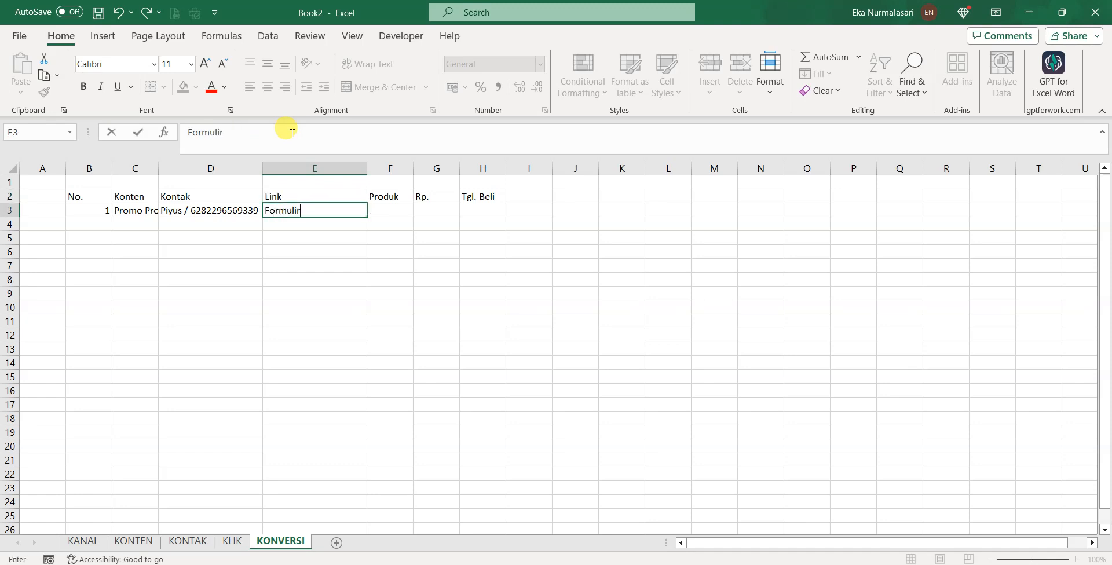
pyautogui.write(' Order Produk A')
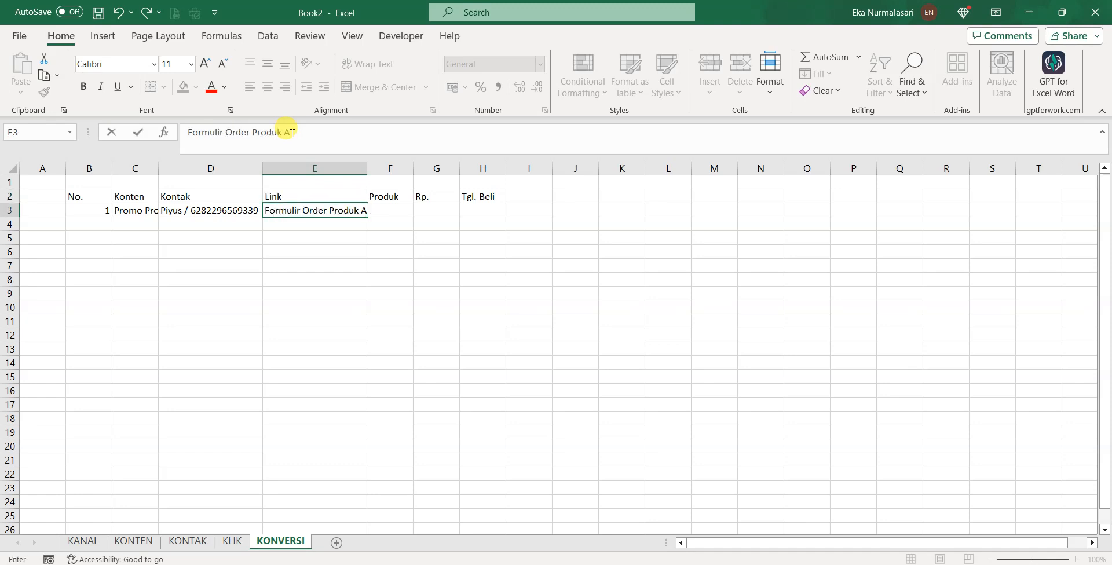
pyautogui.press('Tab')
pyautogui.write('Produk')
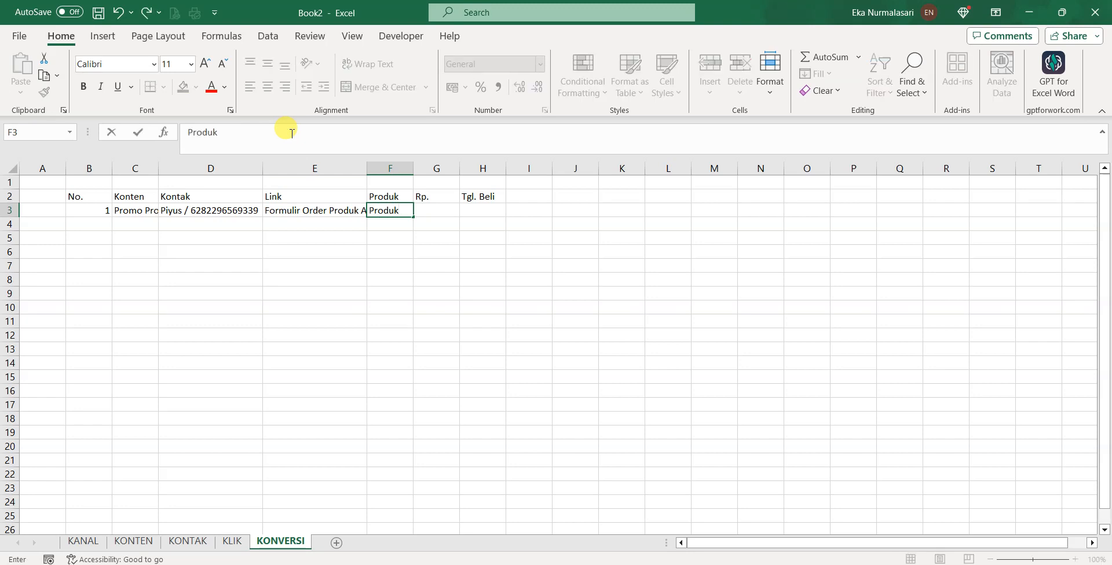
pyautogui.write(' a')
pyautogui.press('BackSpace')
pyautogui.write('A')
pyautogui.press('Tab')
pyautogui.write('2')
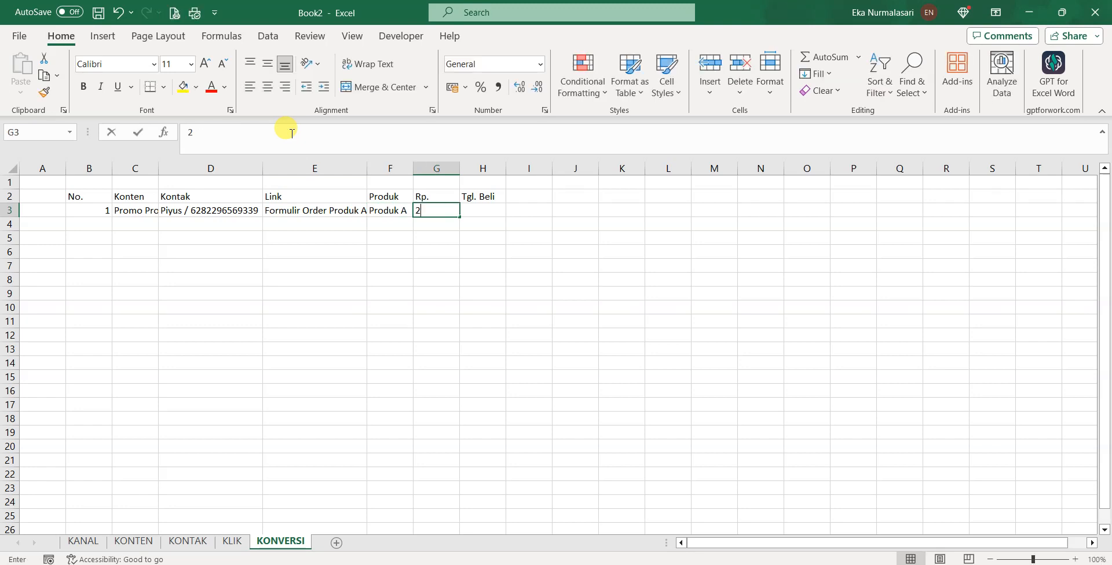
pyautogui.write('0000')
pyautogui.press('Tab')
pyautogui.hotkey('shift', 'Tab')
pyautogui.write('200000')
pyautogui.press('Tab')
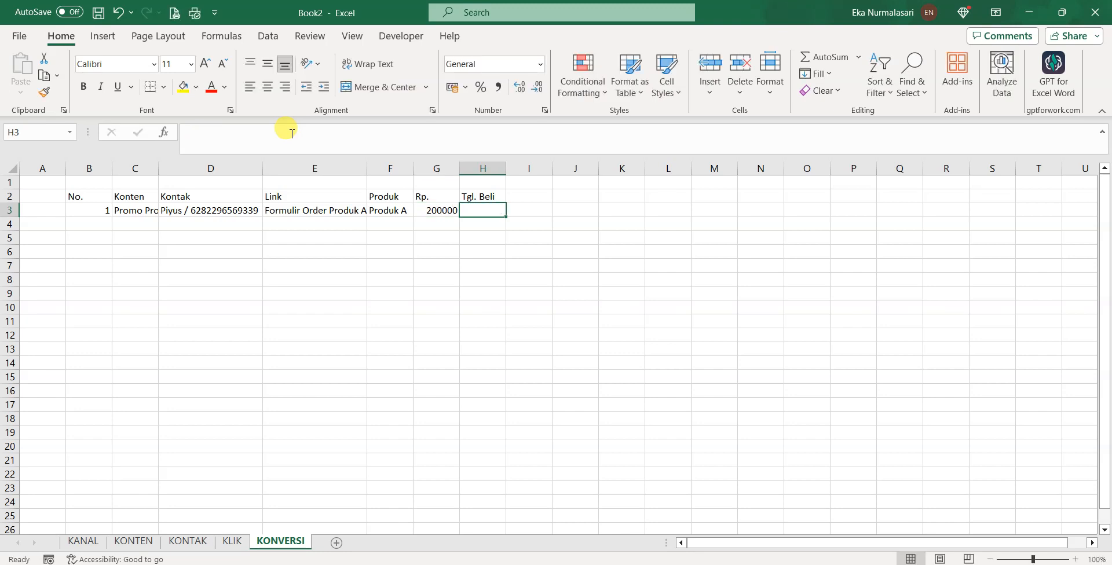
pyautogui.write('30/')
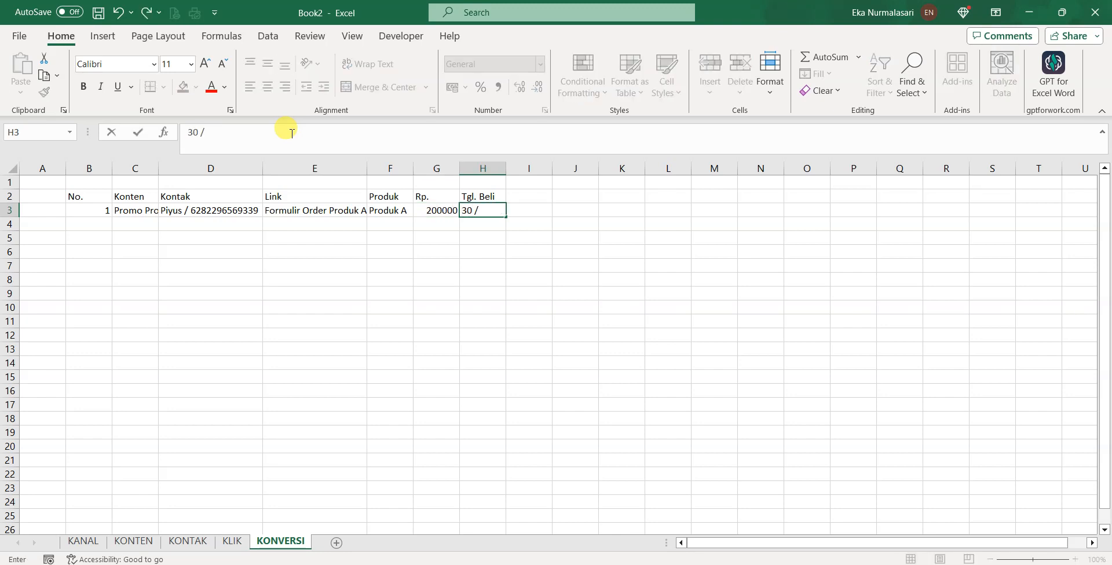
pyautogui.write('01/2024')
pyautogui.press('Return')
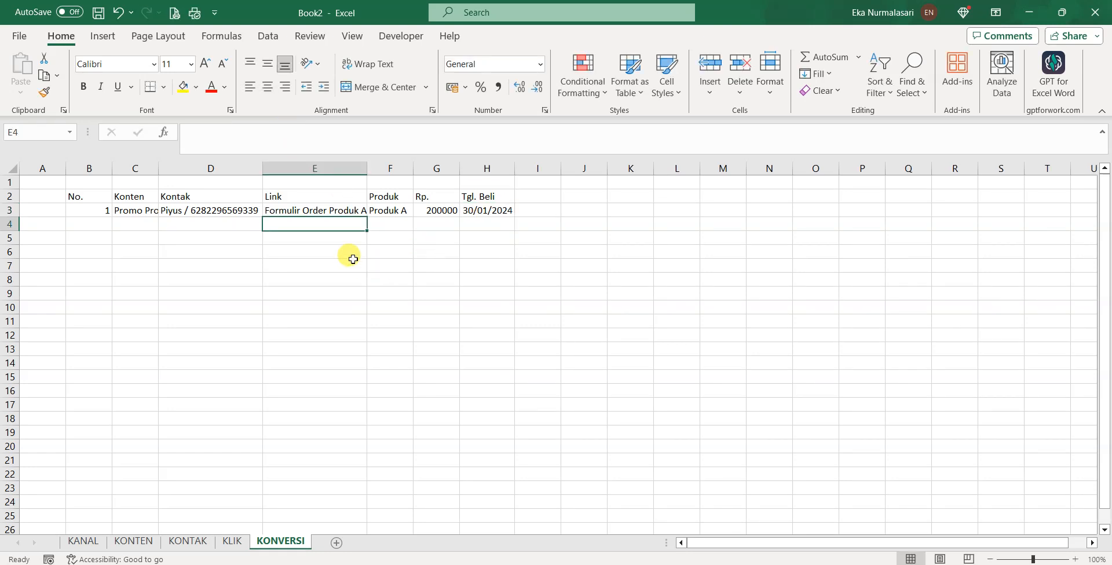
# Auto-fit column C so Promo Produk A shows fully, then return to the KANAL sheet
pyautogui.click(215, 214)
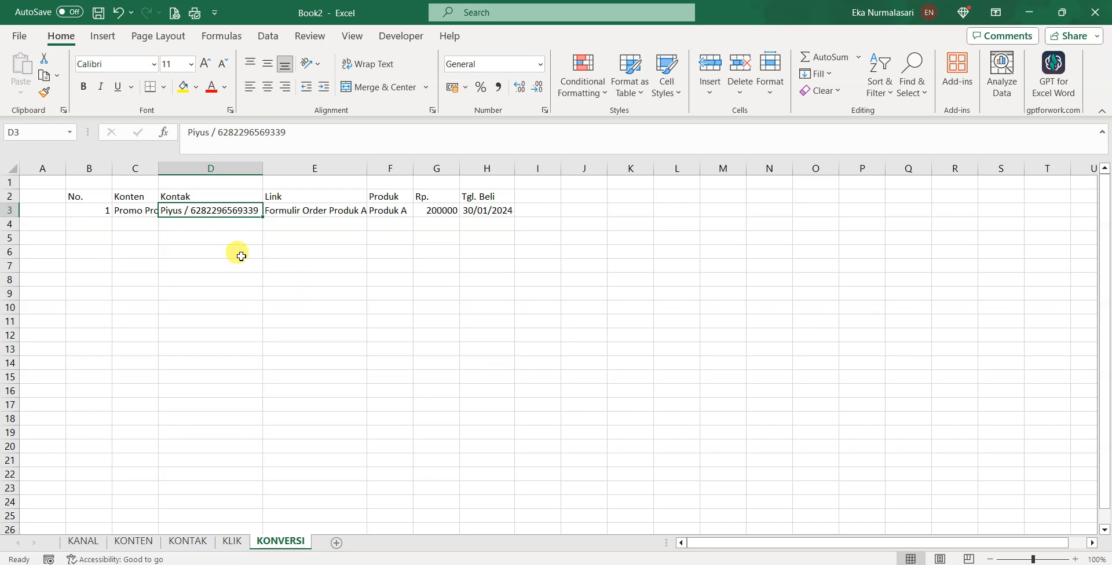
pyautogui.doubleClick(158, 168)
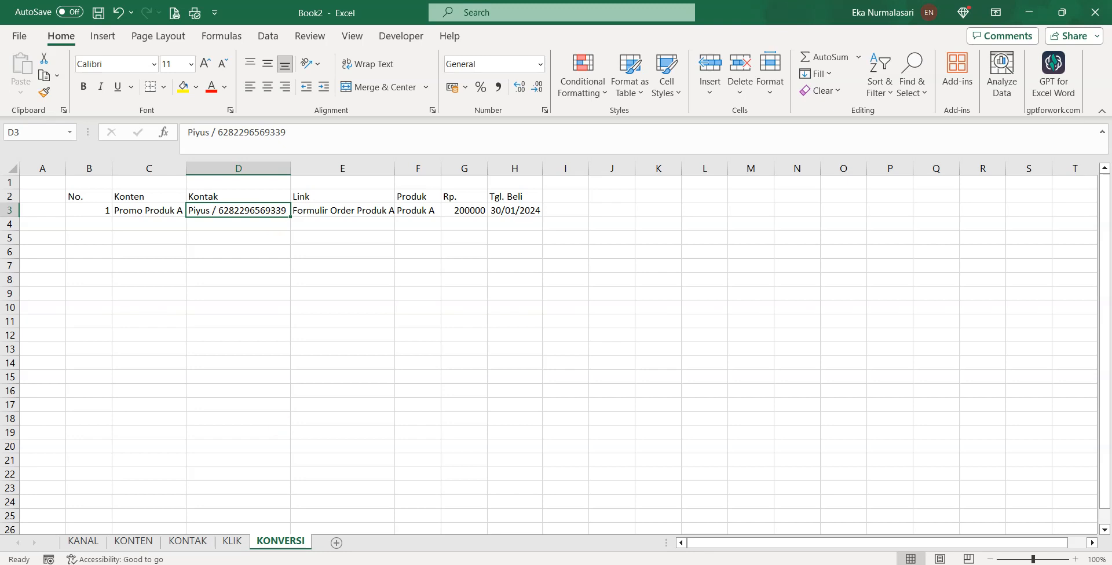
pyautogui.click(90, 543)
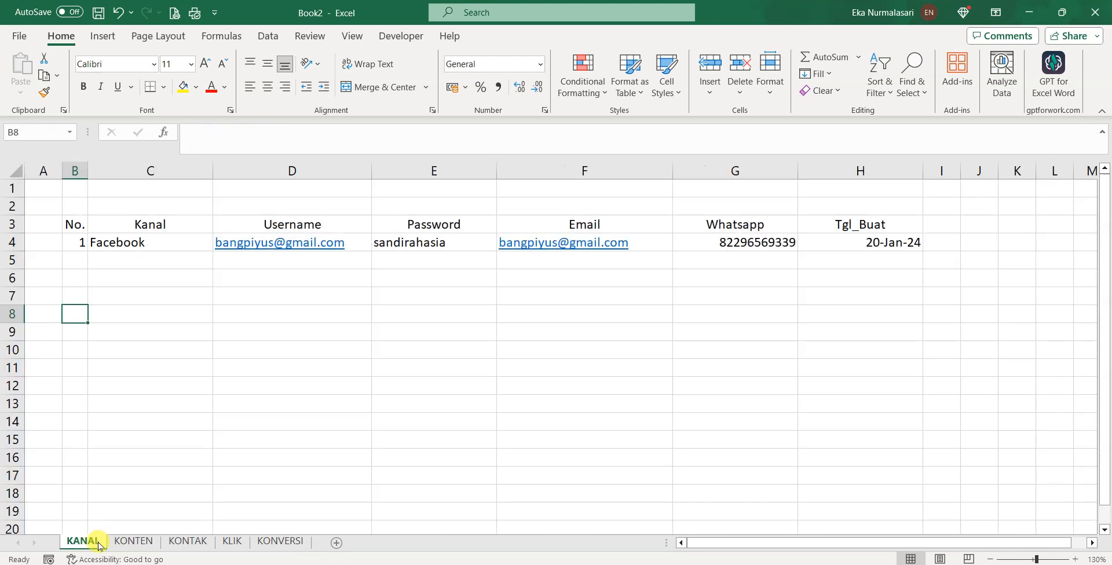
# Cycle through the KONTEN, KONTAK, KLIK and KONVERSI sheets, ending on KLIK's repost.link/order-sekarang cell
pyautogui.click(141, 544)
pyautogui.click(174, 545)
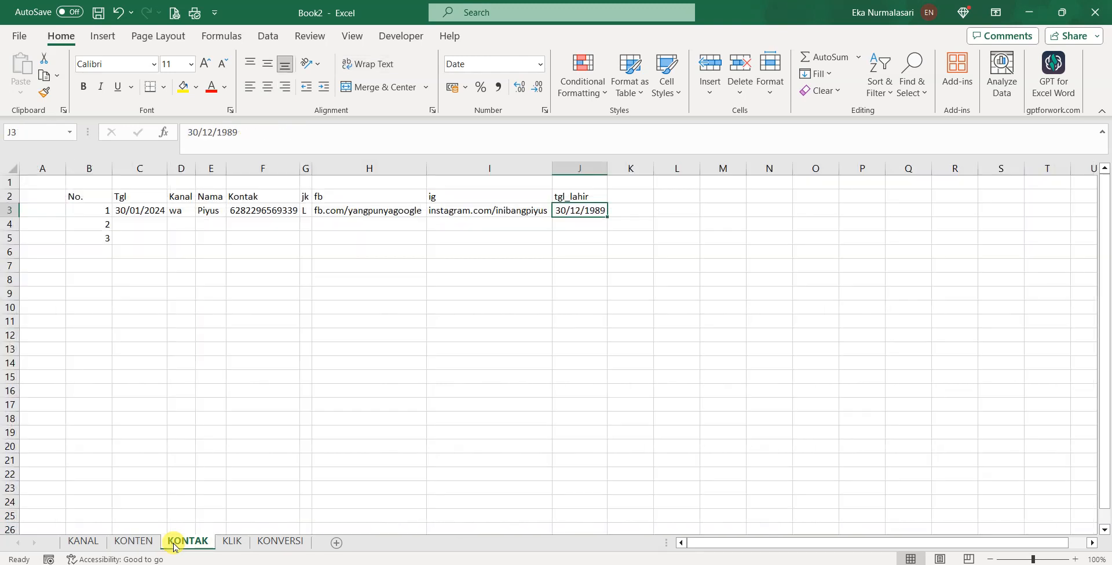
pyautogui.click(144, 543)
pyautogui.click(92, 545)
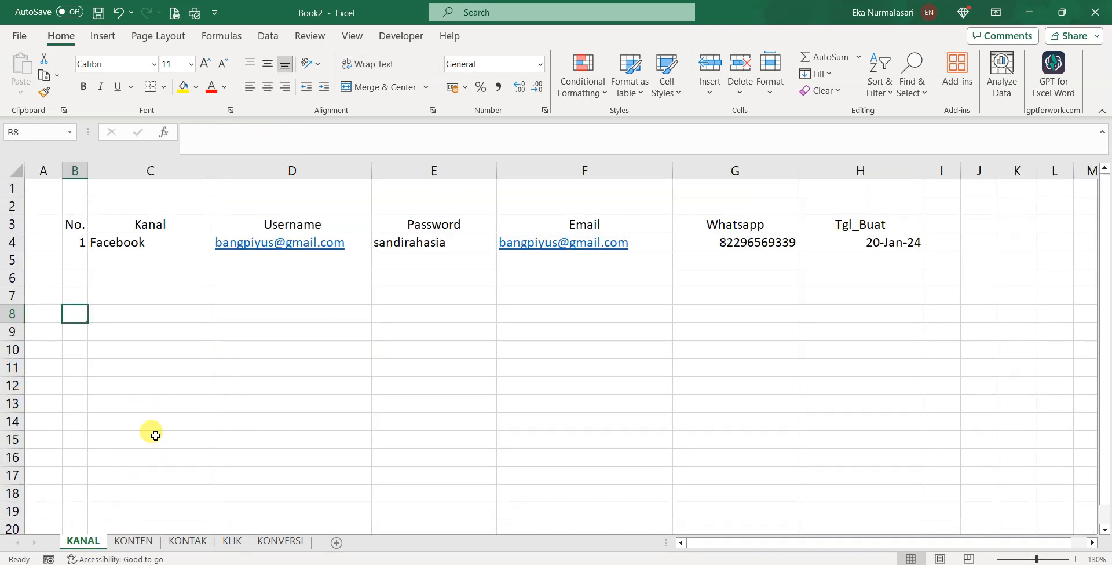
pyautogui.click(128, 543)
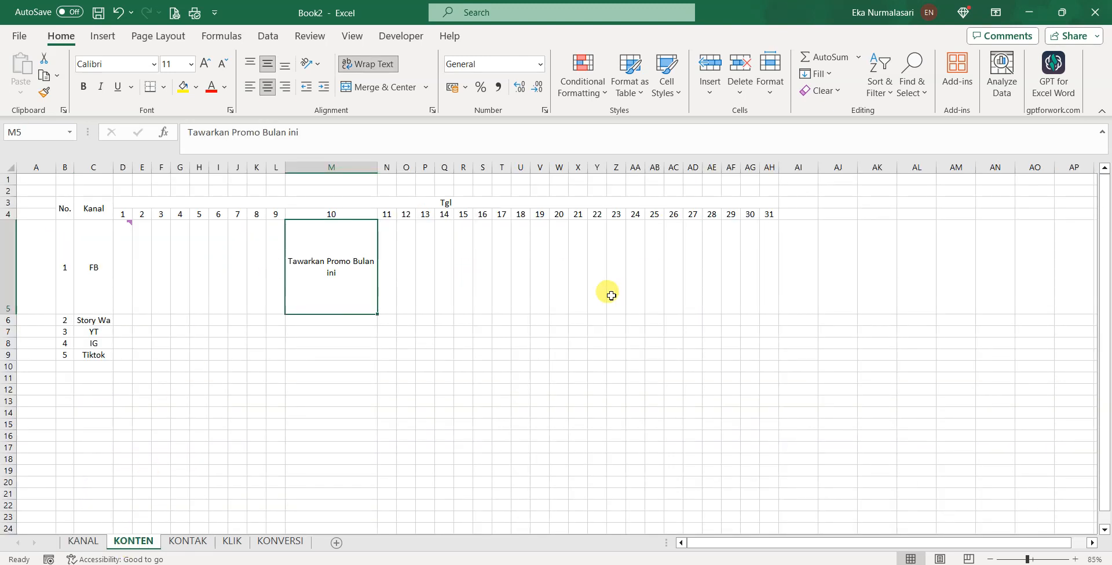
pyautogui.click(186, 543)
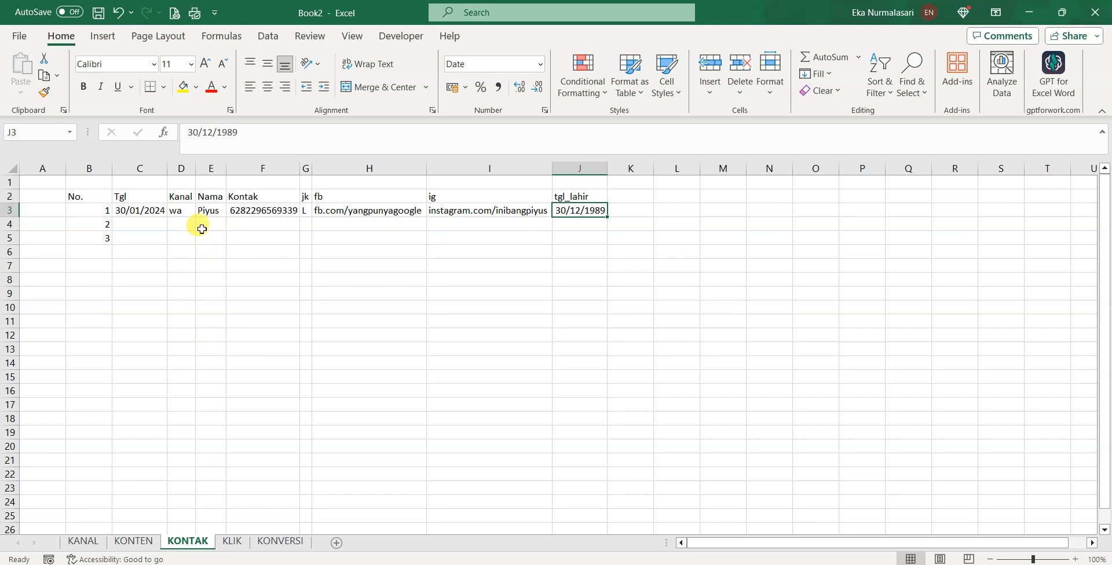
pyautogui.click(231, 542)
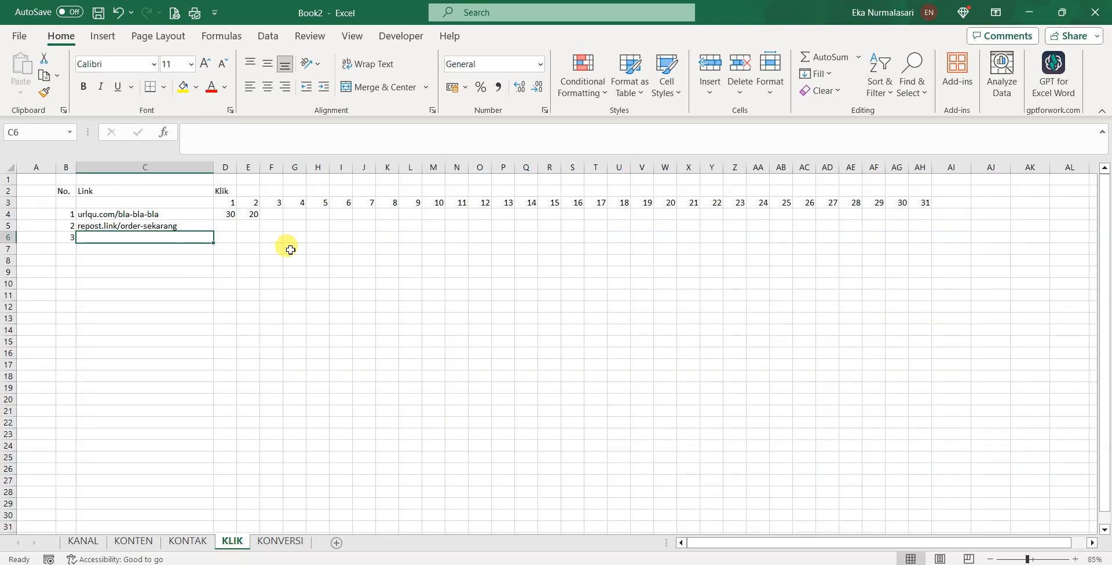
pyautogui.click(291, 541)
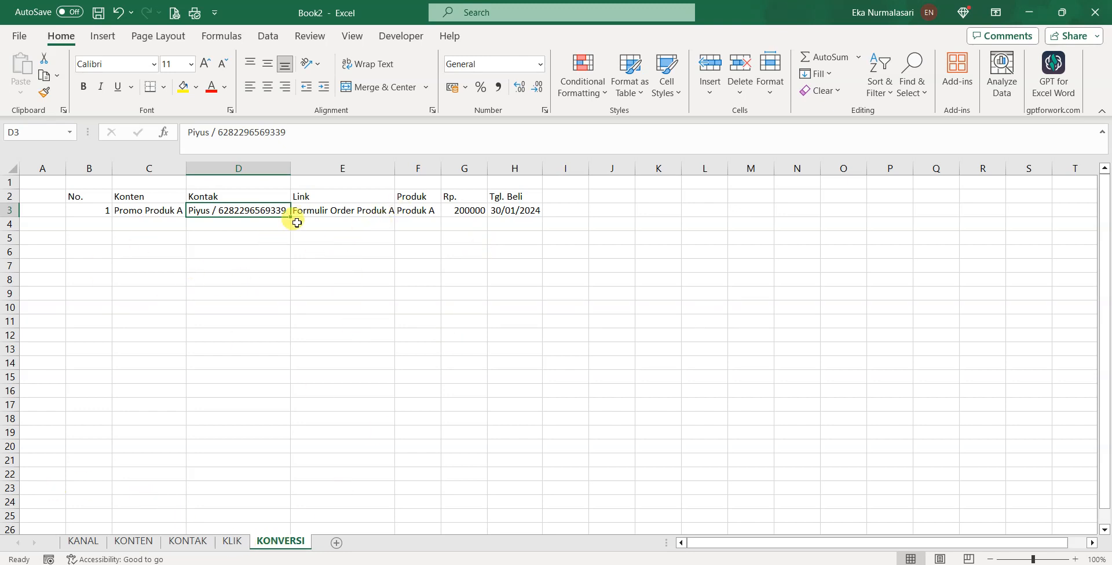
pyautogui.click(229, 541)
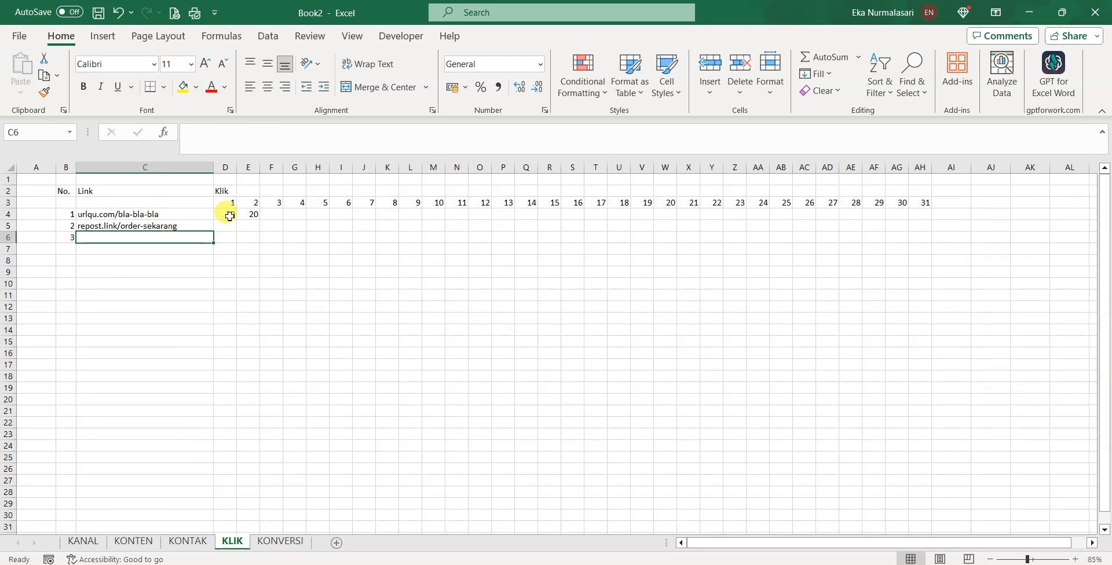
pyautogui.click(171, 226)
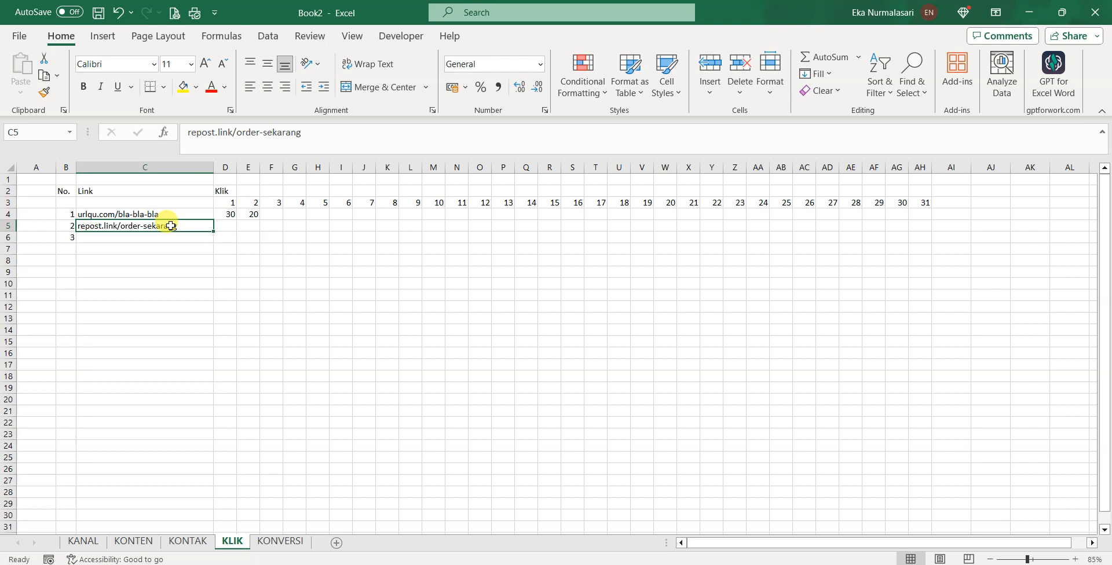
# Log 100 day-1 clicks for repost.link/order-sekarang in D5
pyautogui.click(230, 225)
pyautogui.write('100')
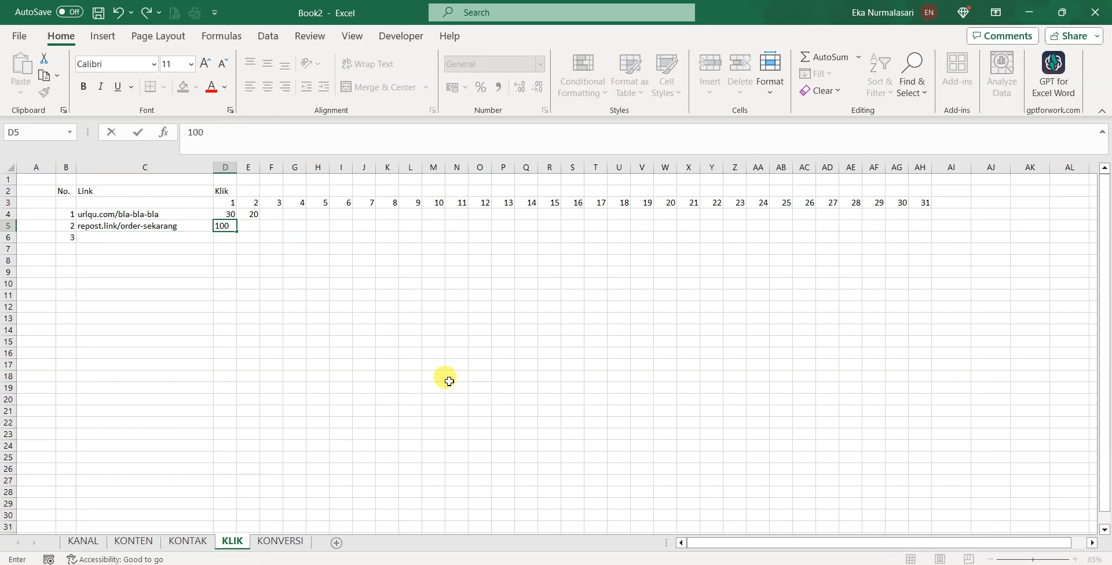
pyautogui.press('Return')
# Insert a Tempat Sebar Link column before Klik, with FB and YT for the two links
pyautogui.click(226, 168)
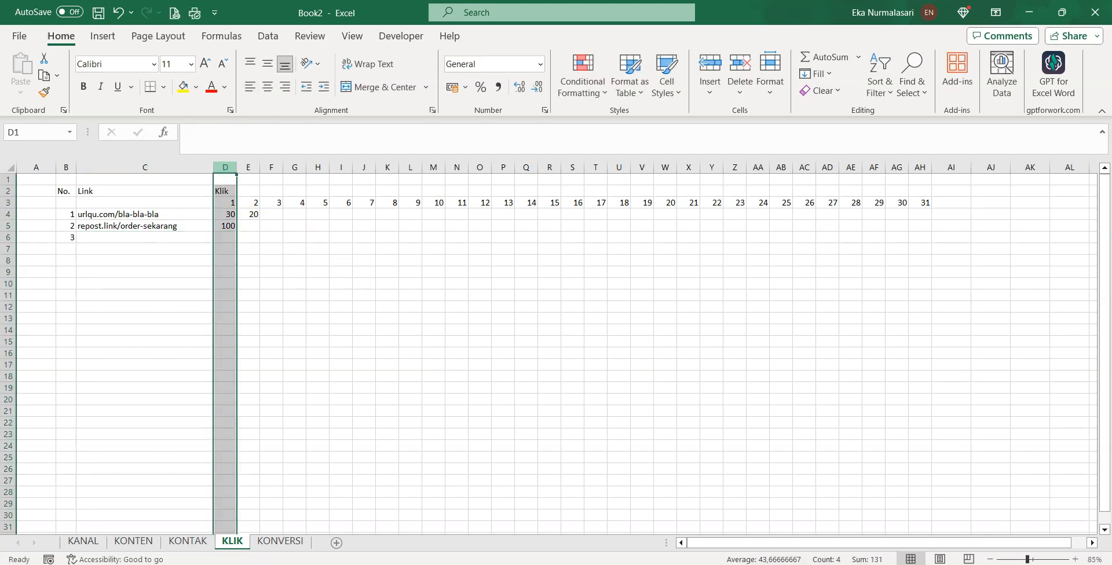
pyautogui.rightClick(225, 167)
pyautogui.click(280, 315)
pyautogui.click(243, 191)
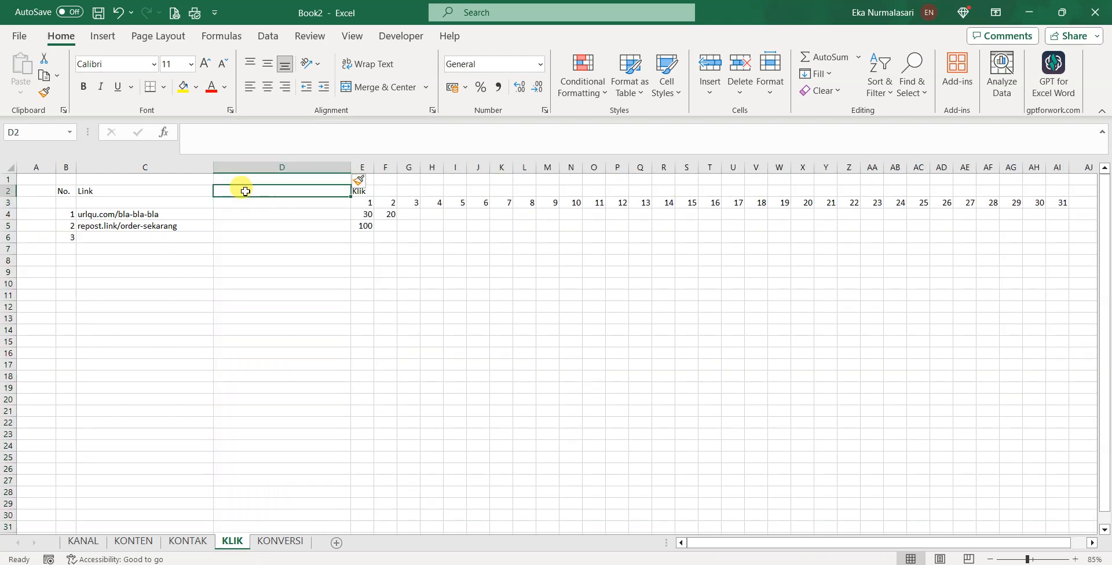
pyautogui.write('Tempat Sebar Link')
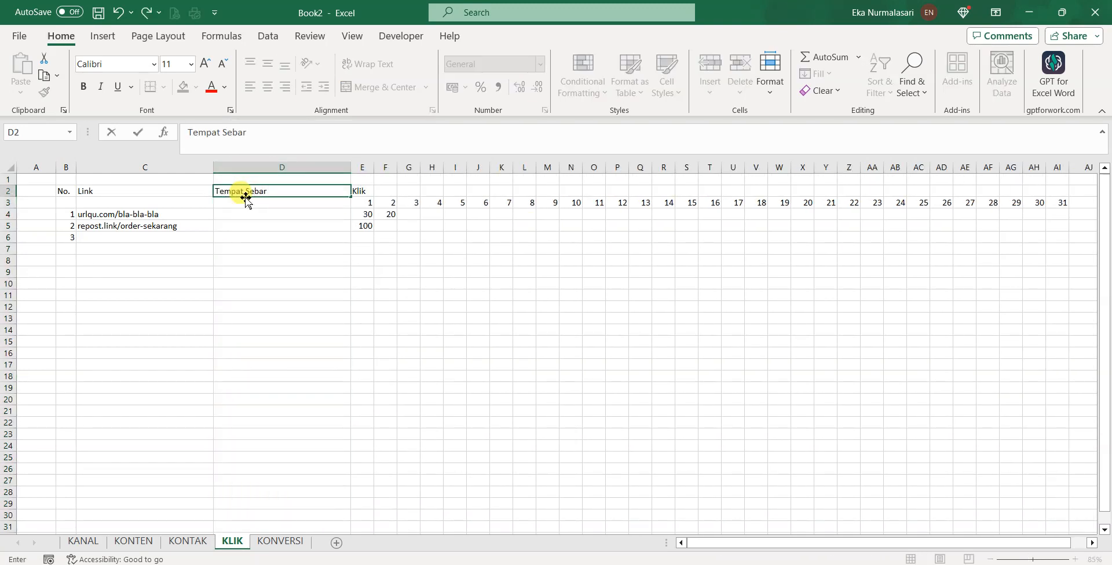
pyautogui.press('Return')
pyautogui.press('Return')
pyautogui.write('FB')
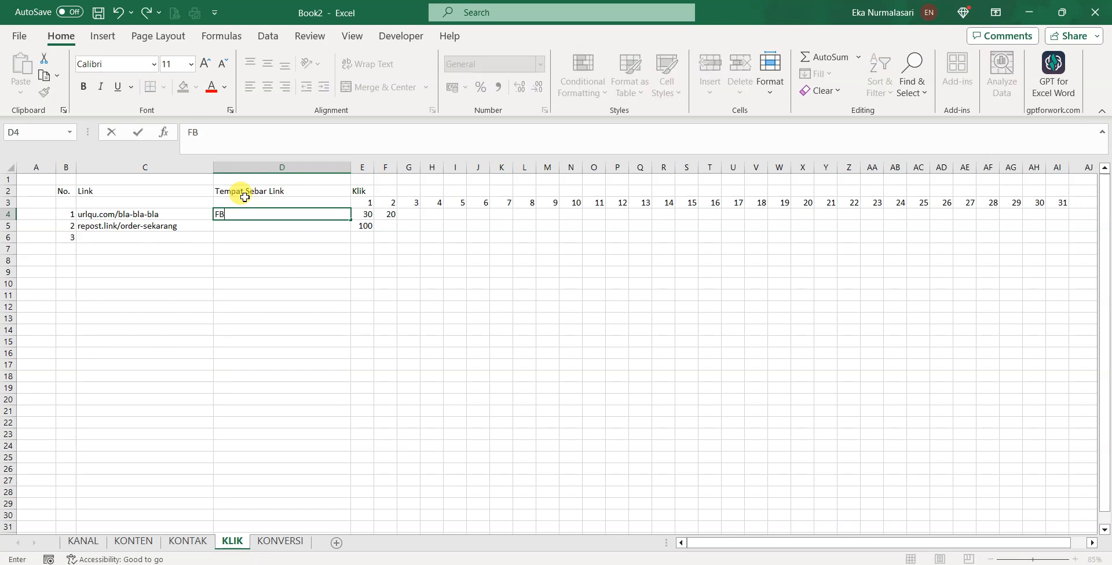
pyautogui.press('Return')
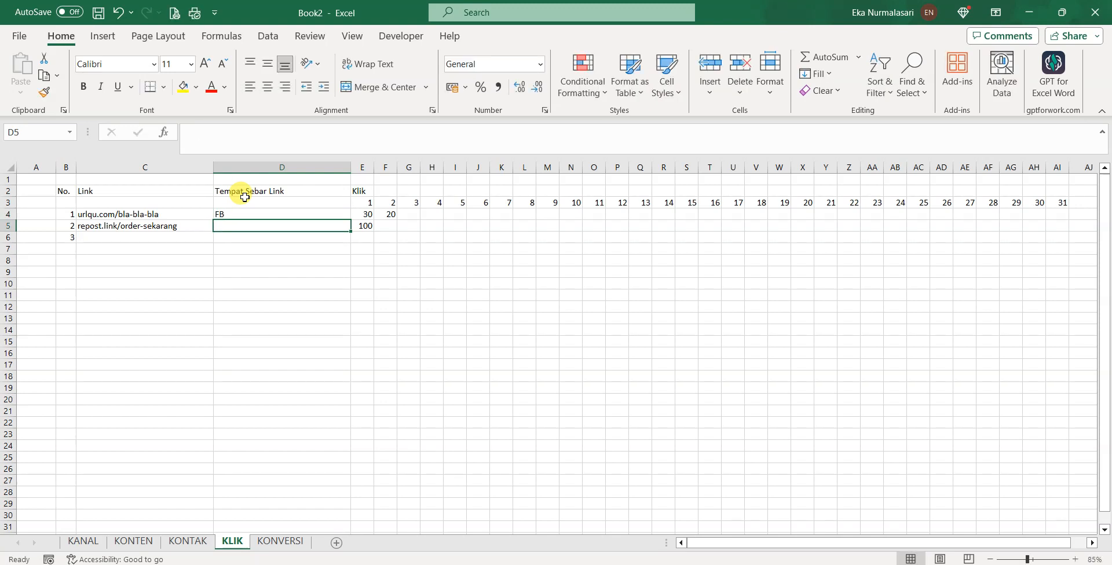
pyautogui.write('YT')
pyautogui.press('Return')
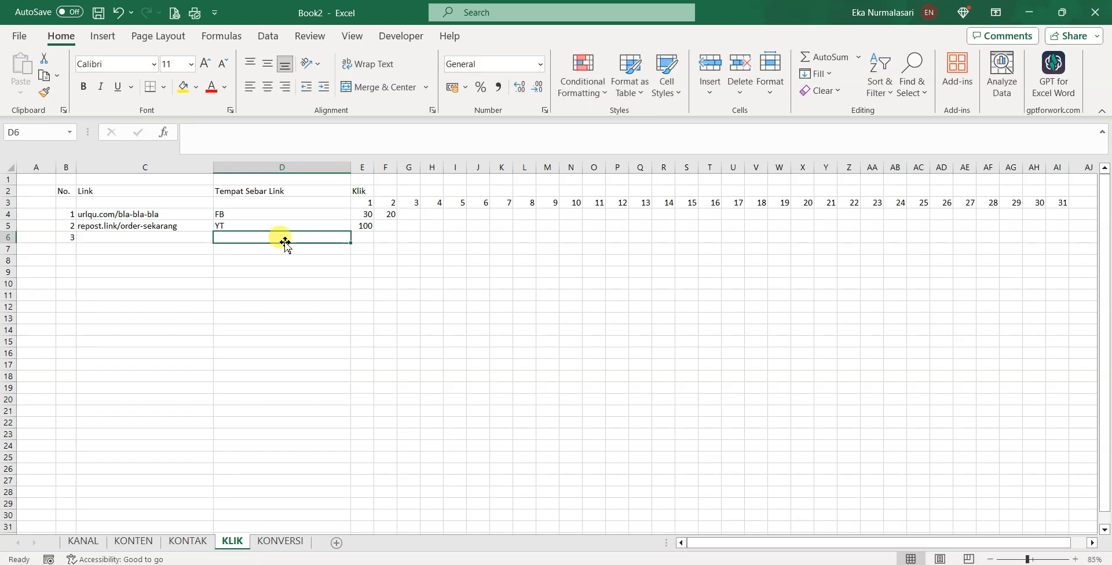
pyautogui.click(248, 225)
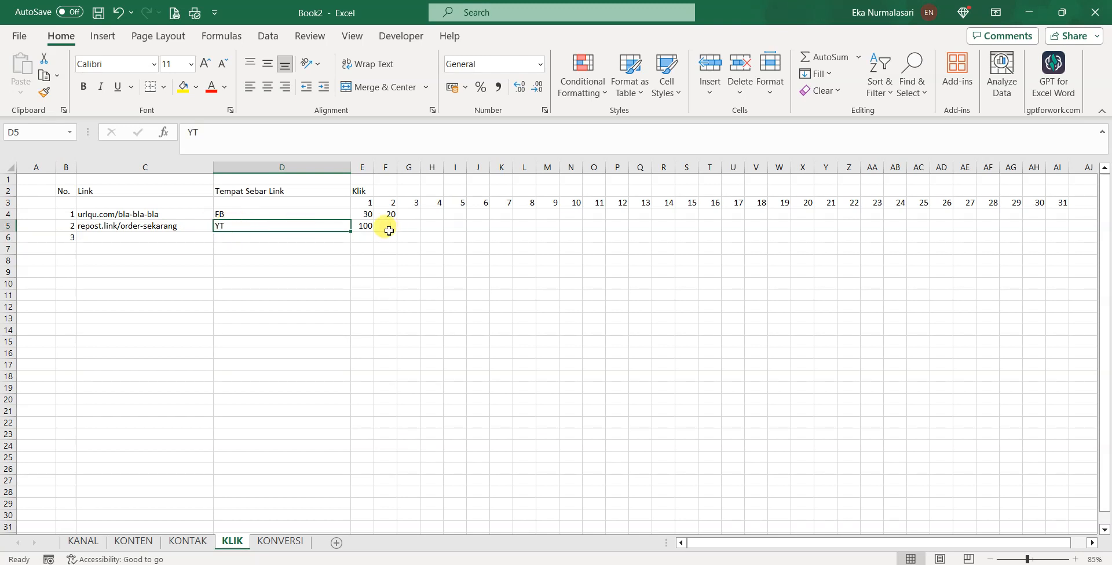
pyautogui.click(367, 226)
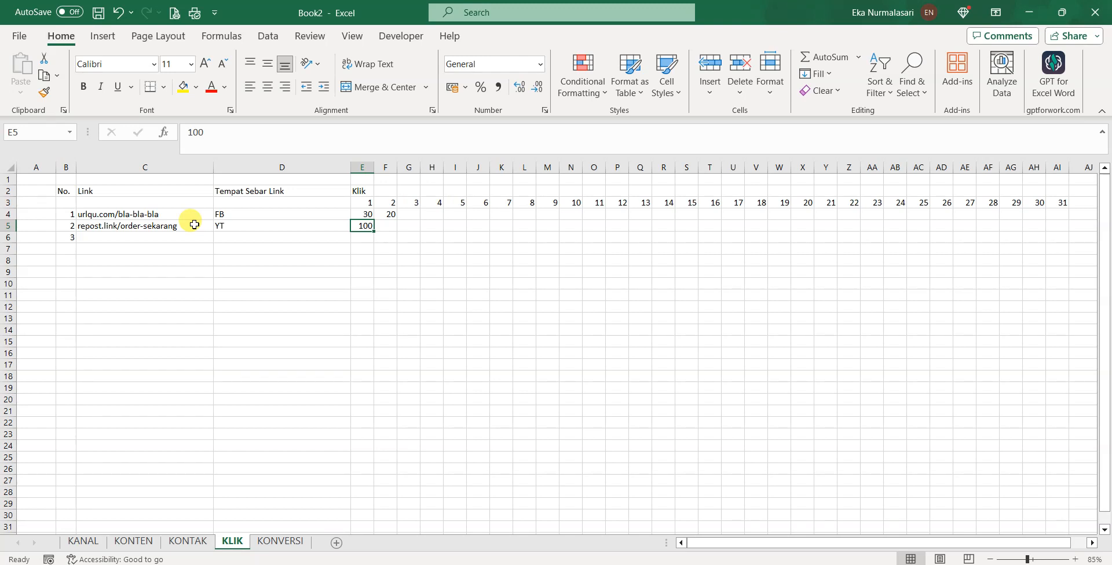
pyautogui.moveTo(165, 226)
pyautogui.mouseDown()
pyautogui.moveTo(314, 225)
pyautogui.moveTo(153, 225)
pyautogui.mouseUp()
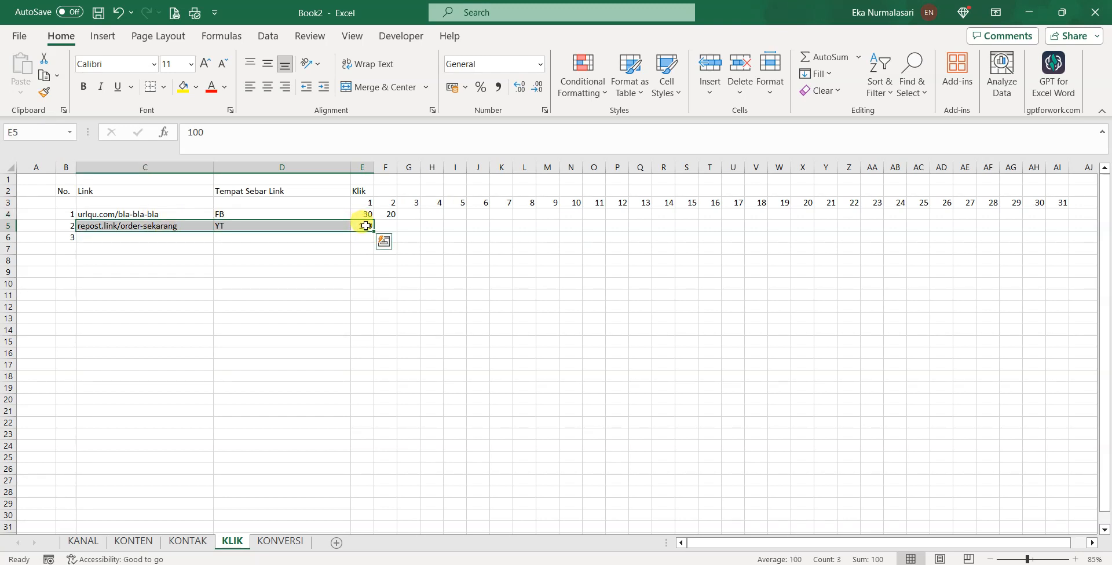
pyautogui.click(346, 276)
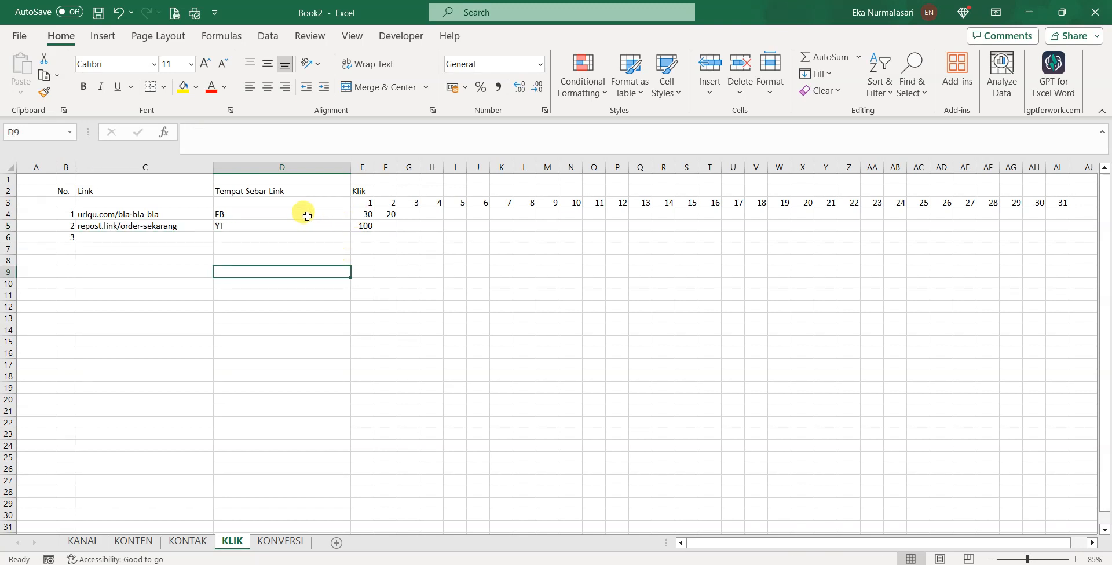
# Check the first link's 30 clicks, then select the KONTEN FB row D5:AH5 for days 1–31
pyautogui.click(366, 213)
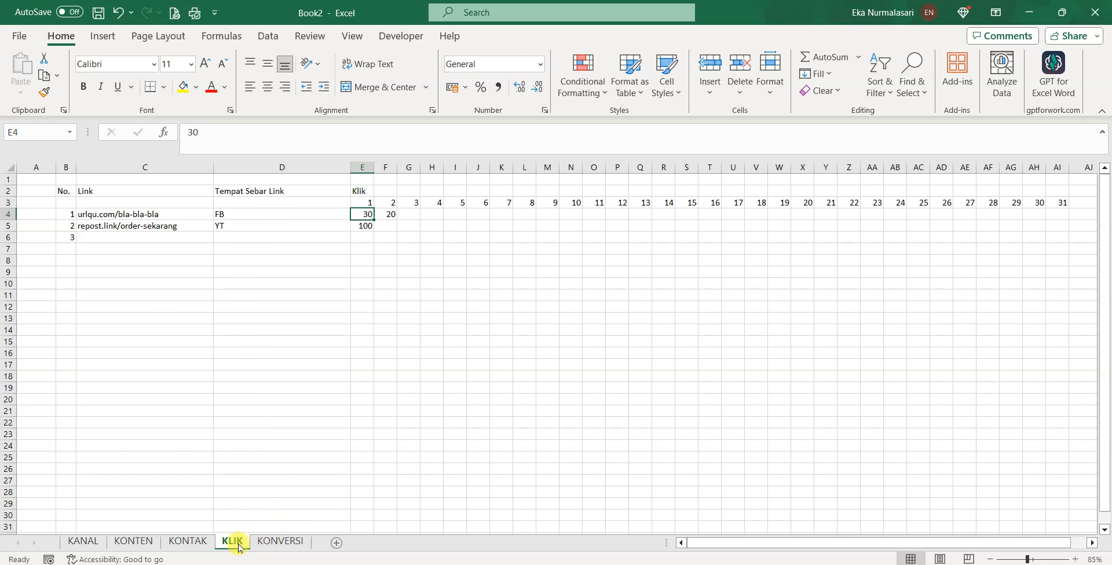
pyautogui.click(133, 542)
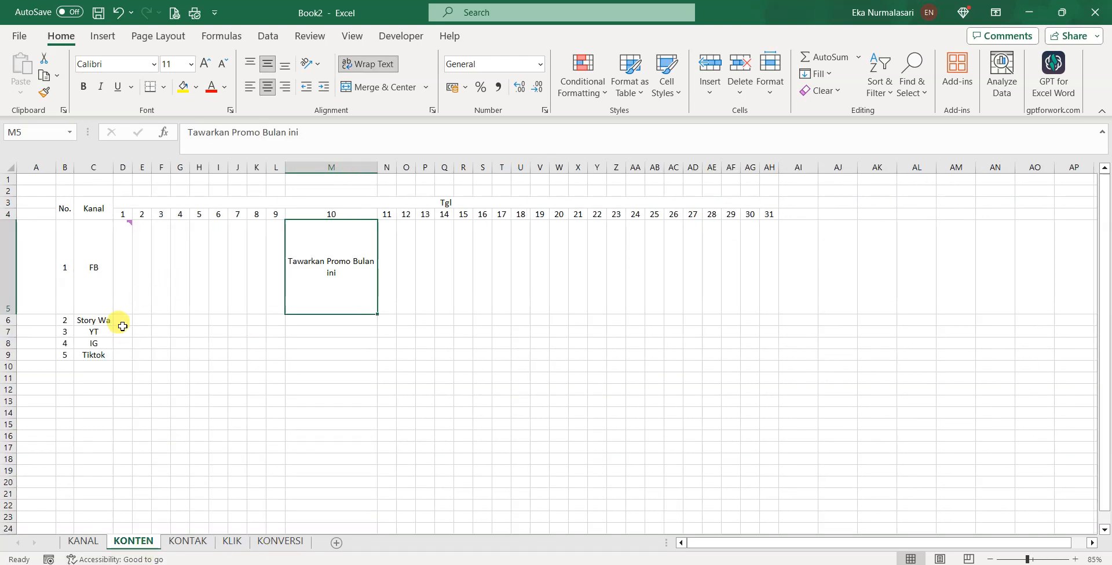
pyautogui.moveTo(125, 268)
pyautogui.mouseDown()
pyautogui.moveTo(785, 275)
pyautogui.moveTo(772, 264)
pyautogui.moveTo(134, 264)
pyautogui.mouseUp()
pyautogui.click(784, 275)
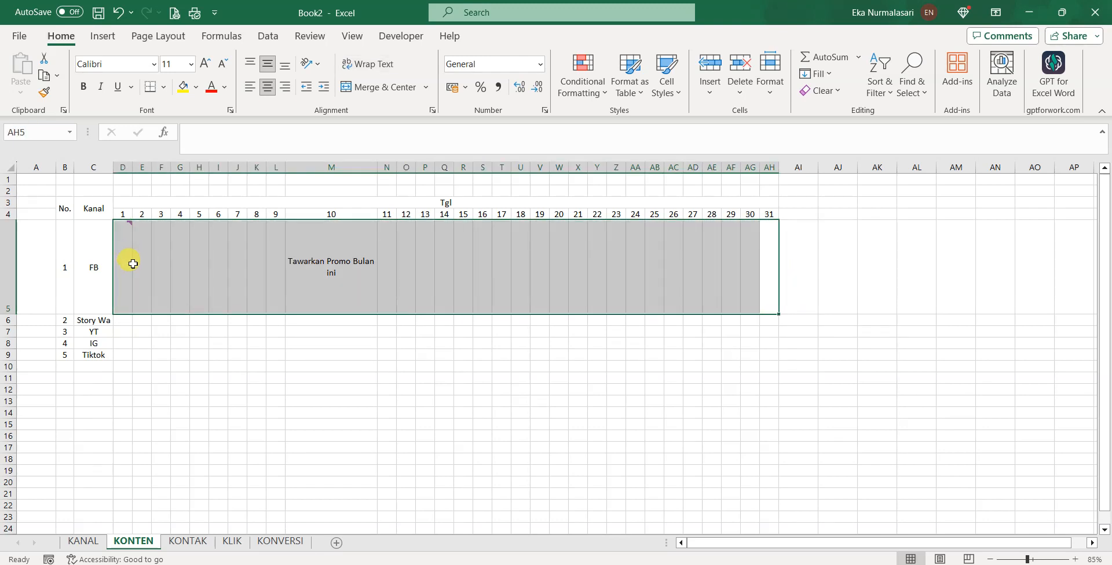
# Look over the KLIK and KONVERSI sheets and finish on KANAL's Facebook record
pyautogui.click(231, 541)
pyautogui.click(277, 542)
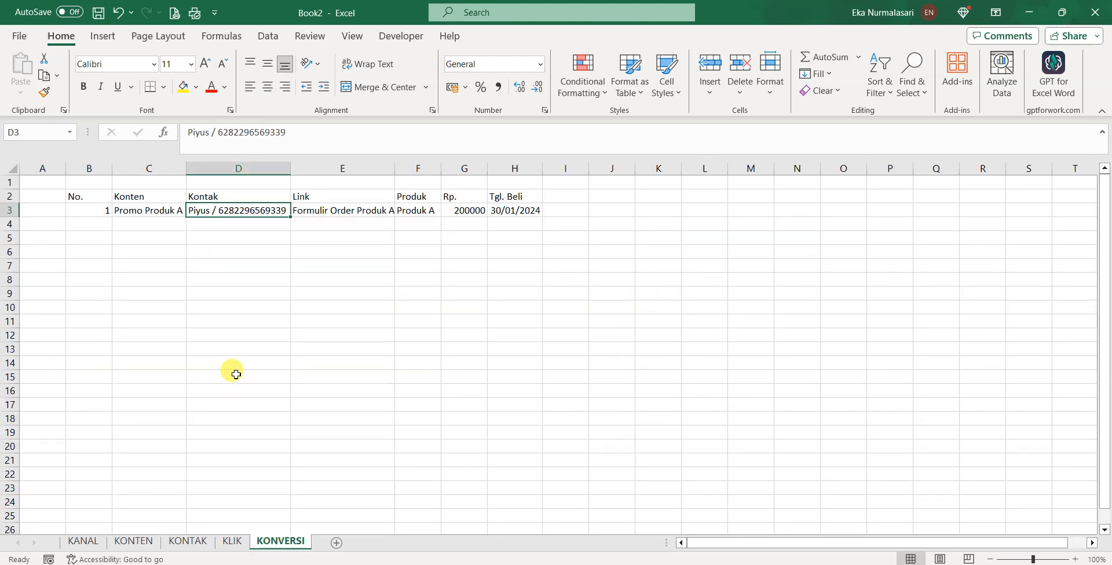
pyautogui.click(83, 540)
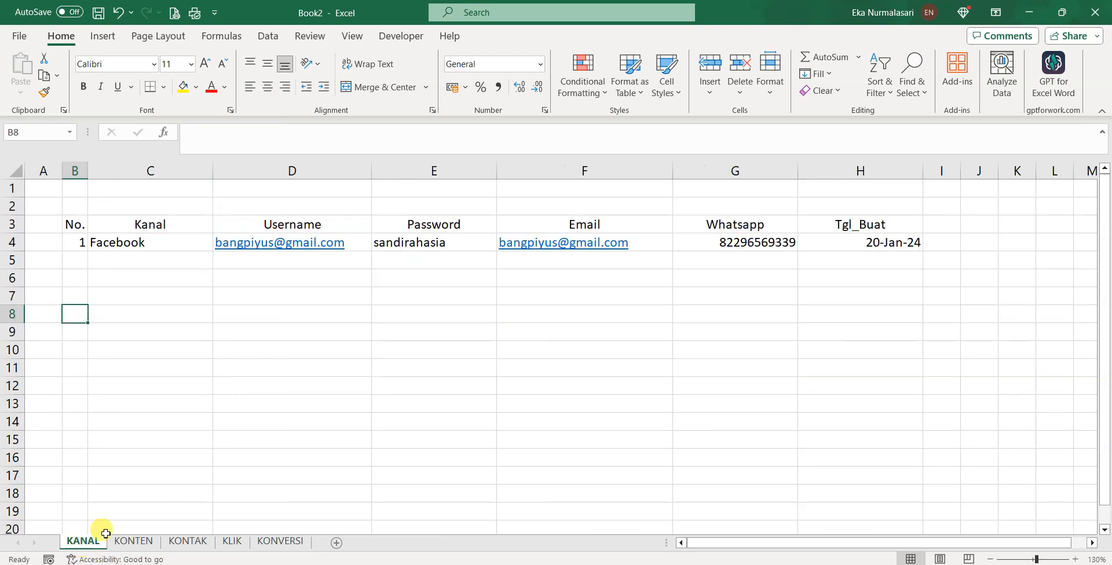